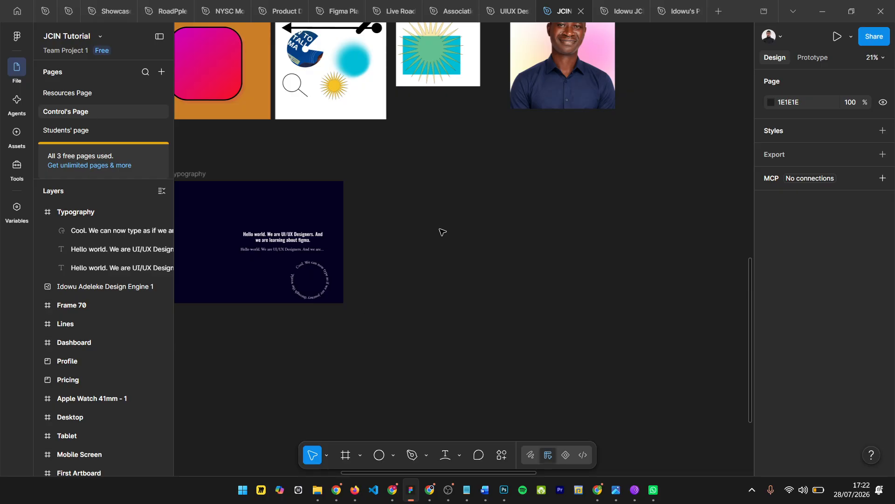
# Step: Examine the podcast landing page's hero design, including its navigation links and its Subscribe, Join and Start listening buttons
pyautogui.scroll(-2, 443, 233)
pyautogui.scroll(3, 443, 233)
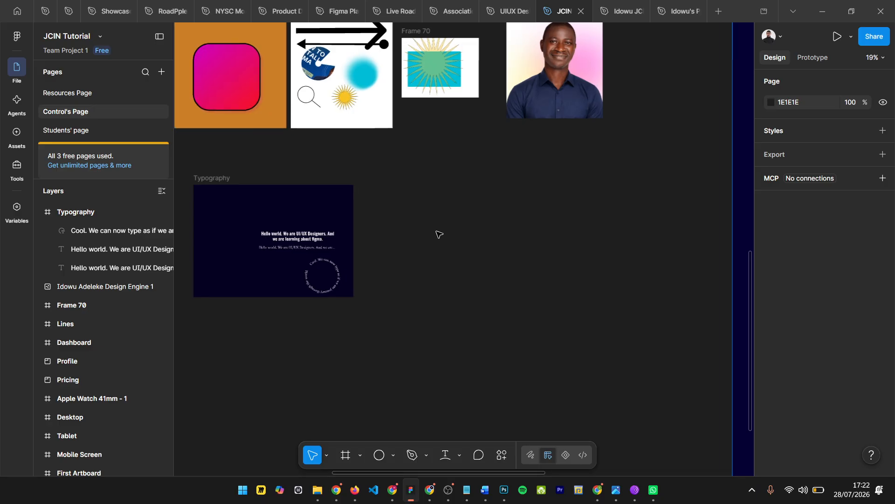
pyautogui.scroll(-1, 439, 234)
pyautogui.scroll(-4, 439, 234)
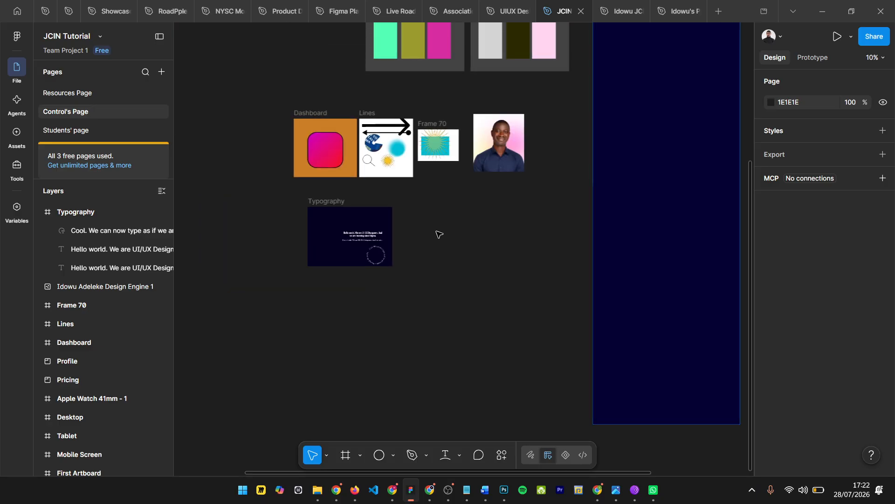
pyautogui.scroll(5, 687, 134)
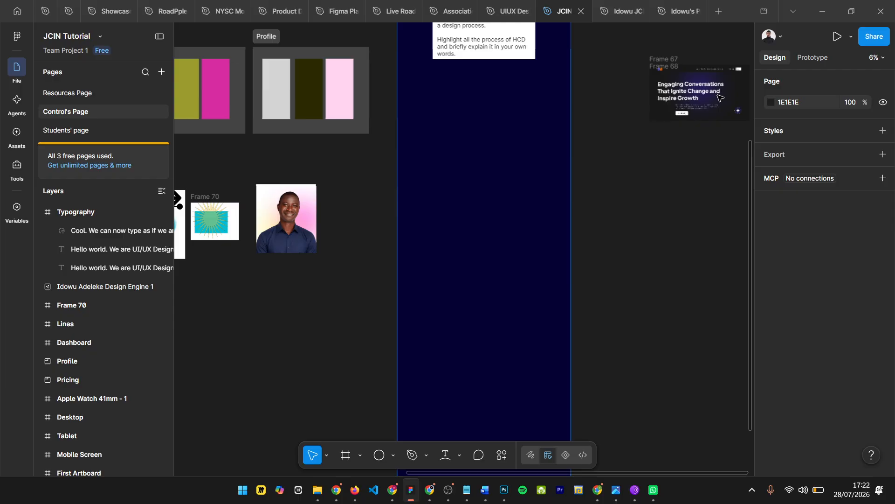
pyautogui.scroll(3, 722, 97)
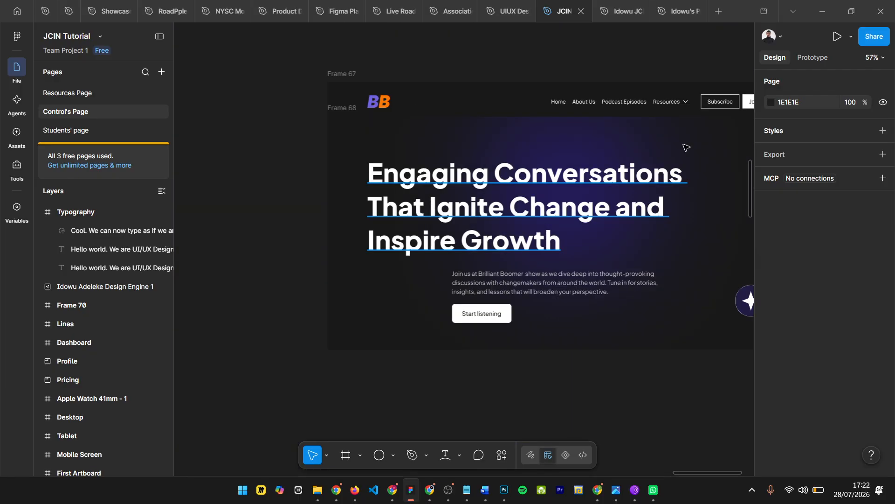
pyautogui.scroll(1, 387, 117)
pyautogui.hscroll(5, 438, 115)
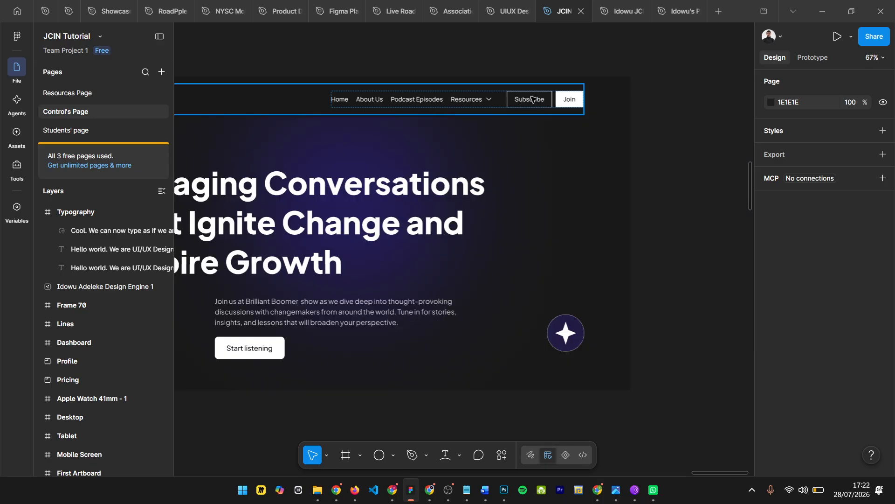
pyautogui.scroll(3, 529, 97)
pyautogui.hscroll(-3, 438, 117)
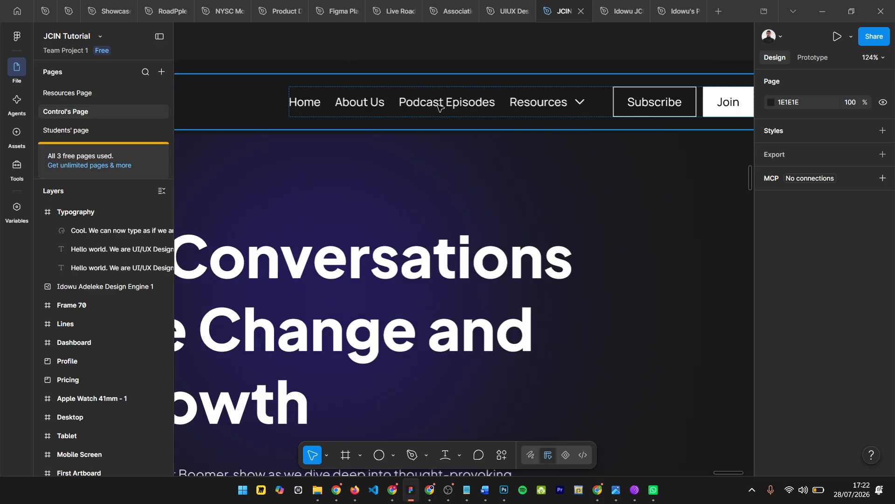
pyautogui.scroll(-3, 625, 117)
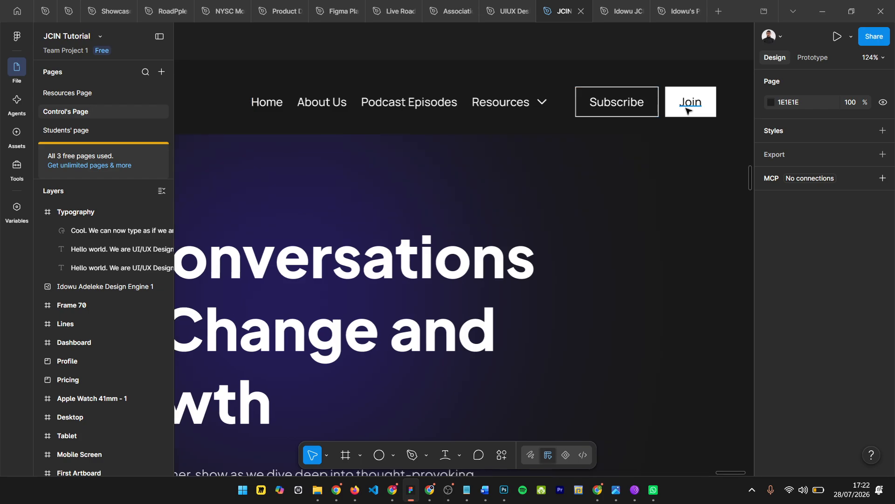
pyautogui.scroll(-3, 687, 113)
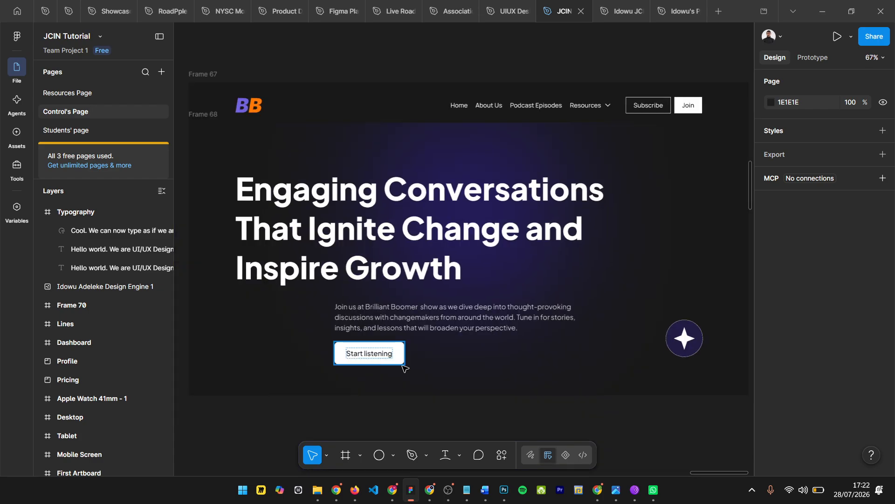
pyautogui.hscroll(-5, 535, 303)
pyautogui.scroll(-2, 535, 303)
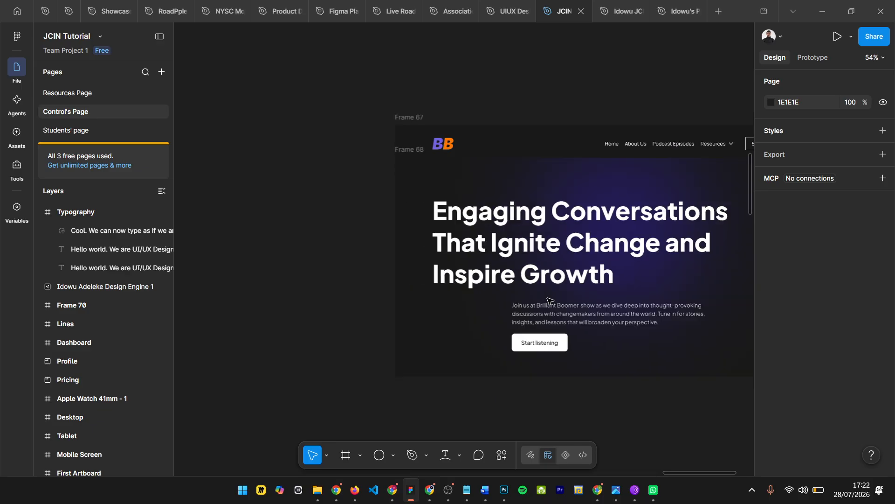
pyautogui.scroll(-3, 552, 300)
pyautogui.scroll(1, 552, 300)
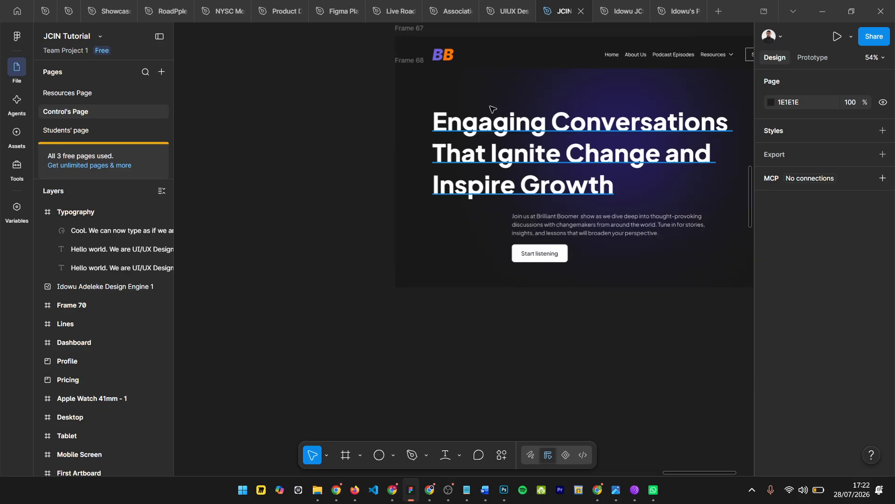
pyautogui.hscroll(1, 573, 105)
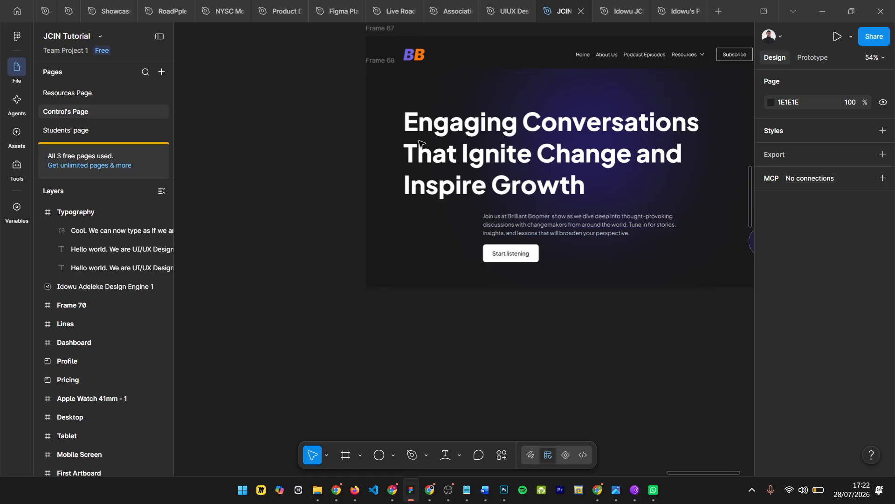
pyautogui.hscroll(1, 555, 175)
pyautogui.hscroll(2, 428, 223)
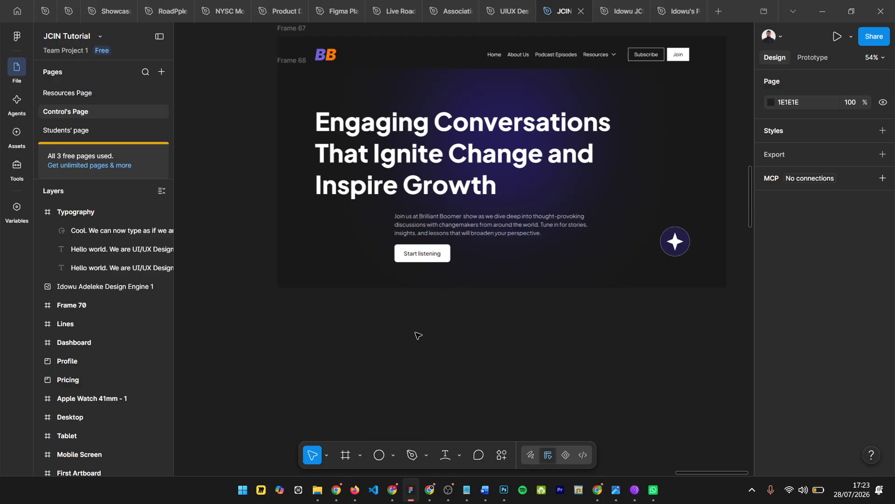
# Step: Add a "Start listening" text on the empty canvas below the hero frame and move it closer to the original button
pyautogui.press('t')
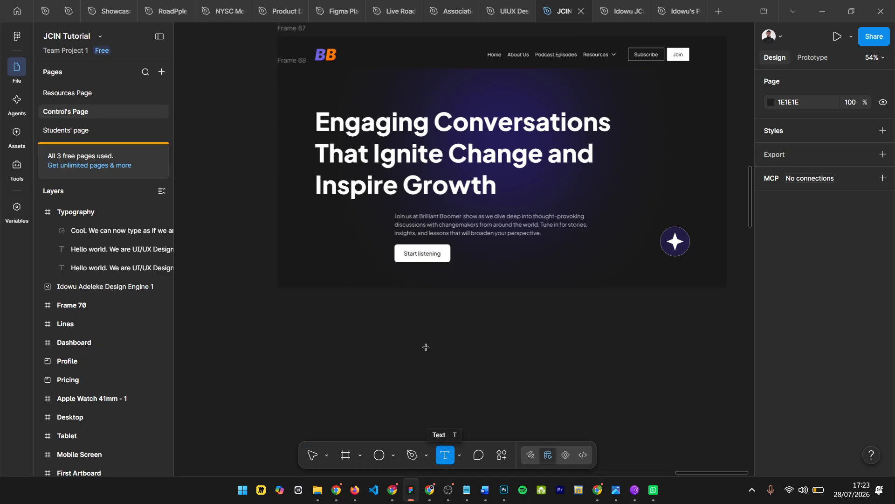
pyautogui.click(593, 335)
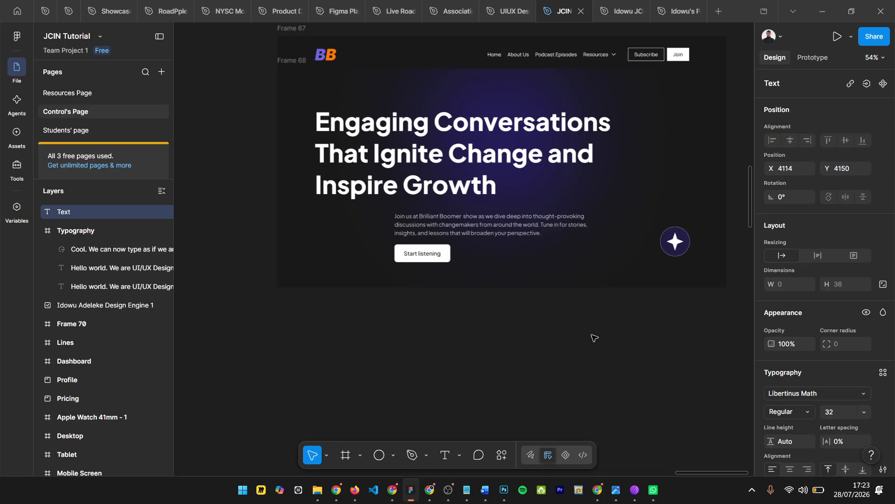
pyautogui.write('Start l')
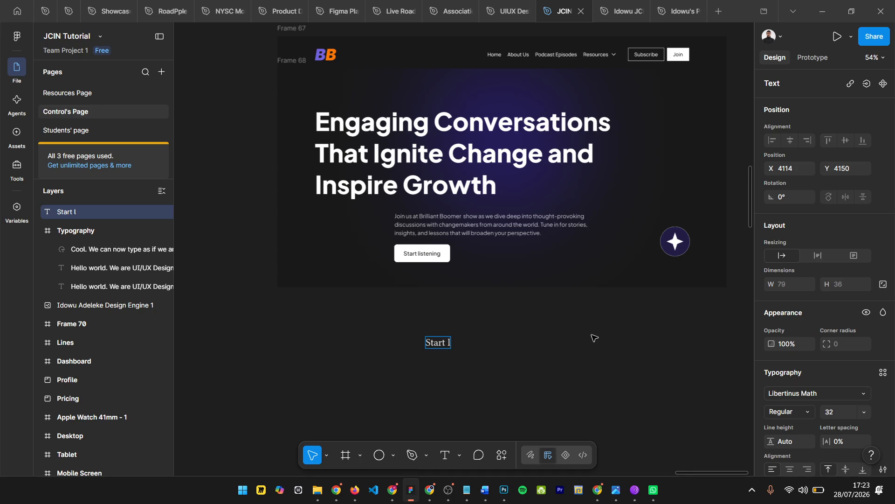
pyautogui.write('istening')
pyautogui.scroll(2, 415, 297)
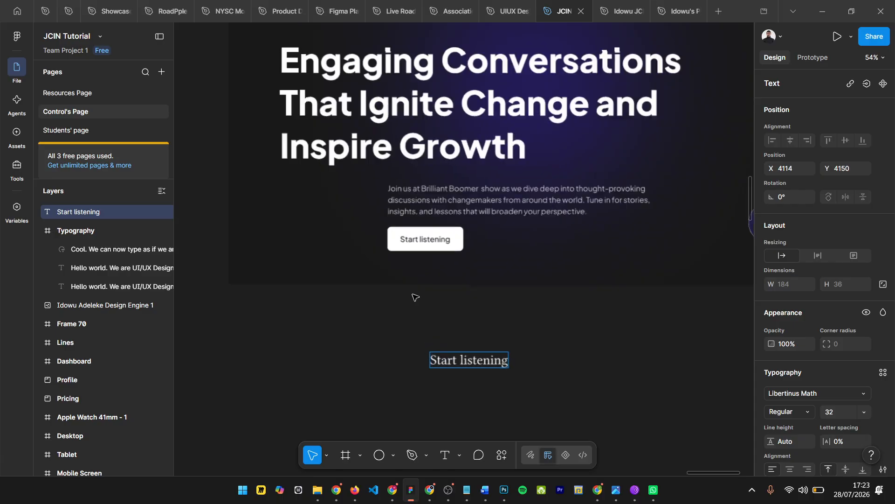
pyautogui.scroll(3, 415, 297)
pyautogui.scroll(-1, 426, 228)
pyautogui.press('Escape')
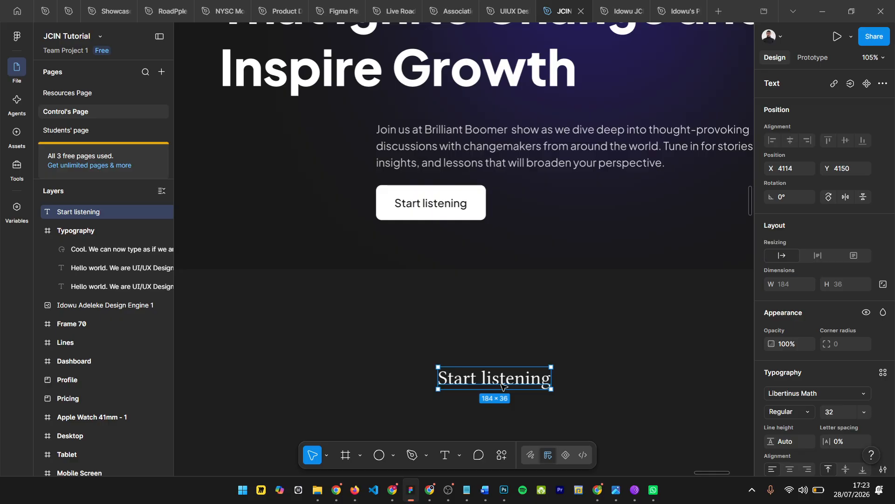
pyautogui.scroll(-1, 498, 381)
pyautogui.moveTo(497, 371); pyautogui.dragTo(468, 336)
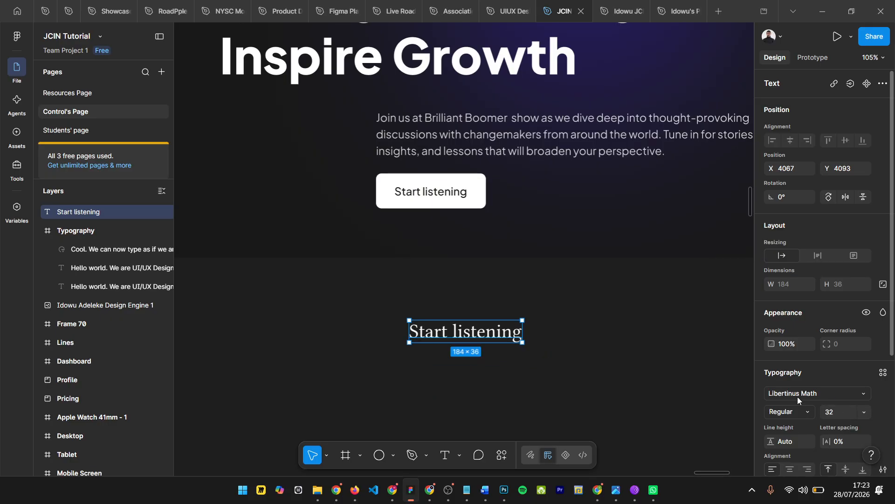
# Step: Set the new "Start listening" text's font to Roboto and its size to 24
pyautogui.click(798, 397)
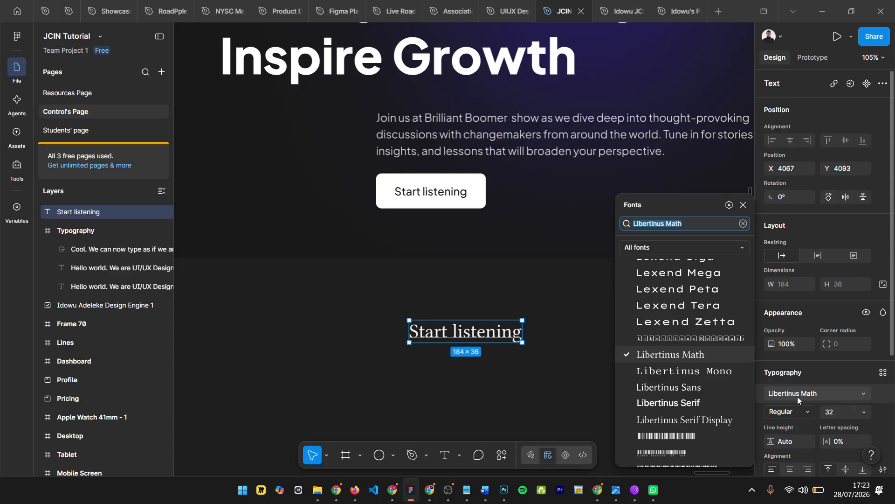
pyautogui.write('Ro')
pyautogui.press('Down')
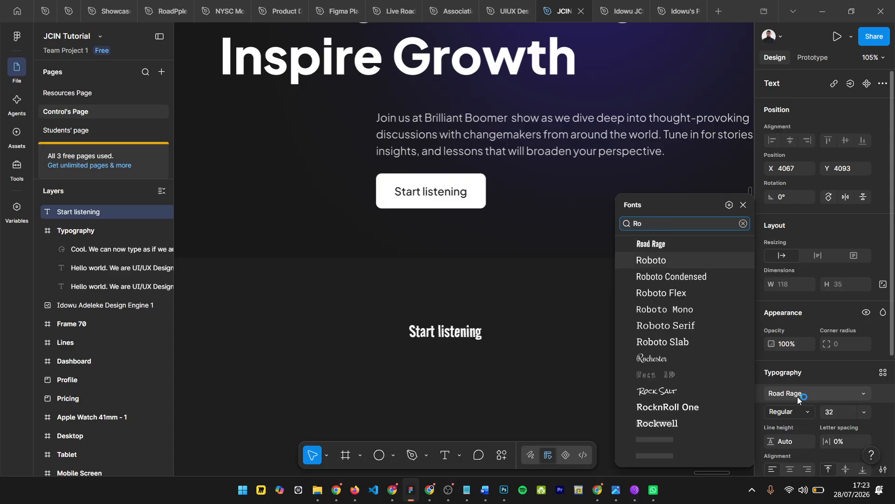
pyautogui.press('Return')
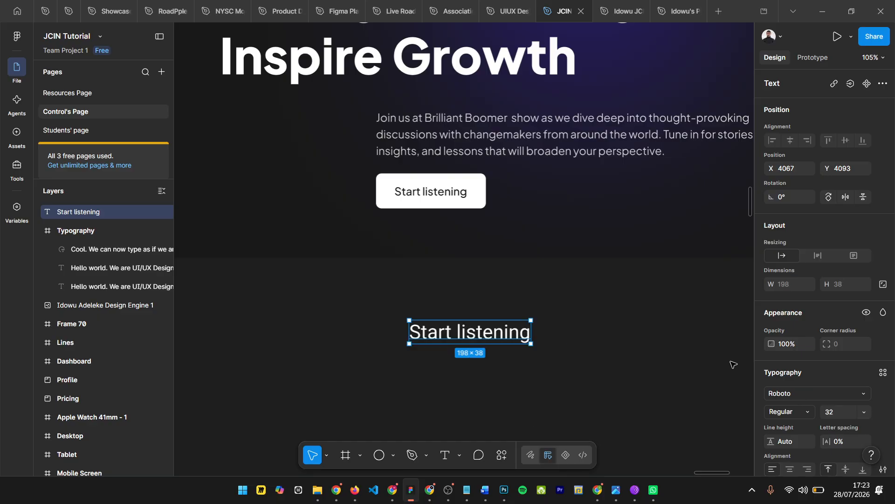
pyautogui.click(831, 415)
pyautogui.write('26')
pyautogui.press('Return')
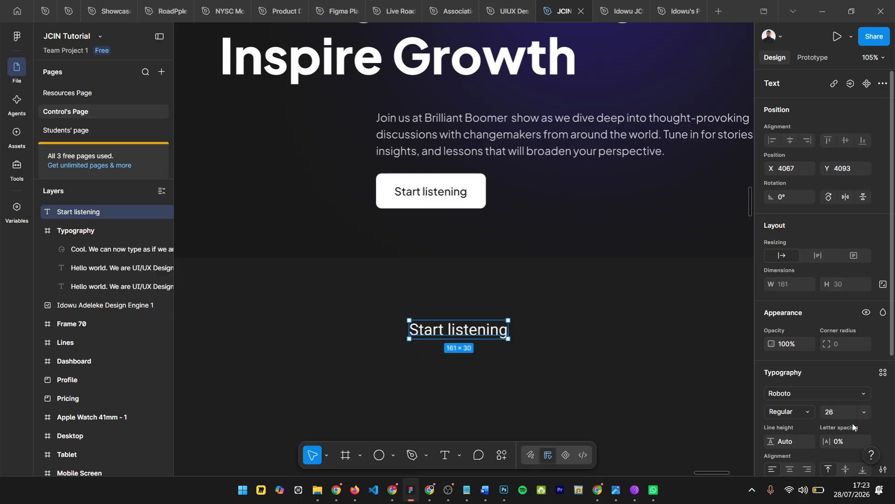
pyautogui.press('Return')
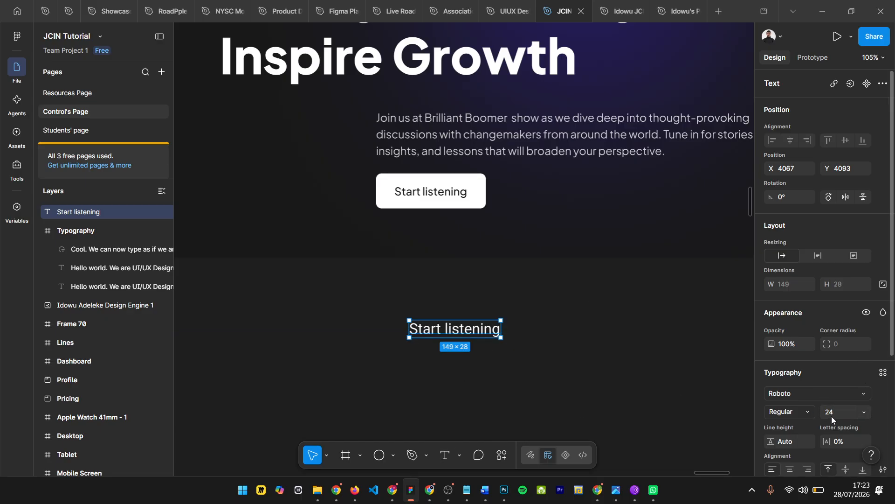
# Step: Draw a rectangle about 189 × 72 around the new "Start listening" text
pyautogui.click(394, 456)
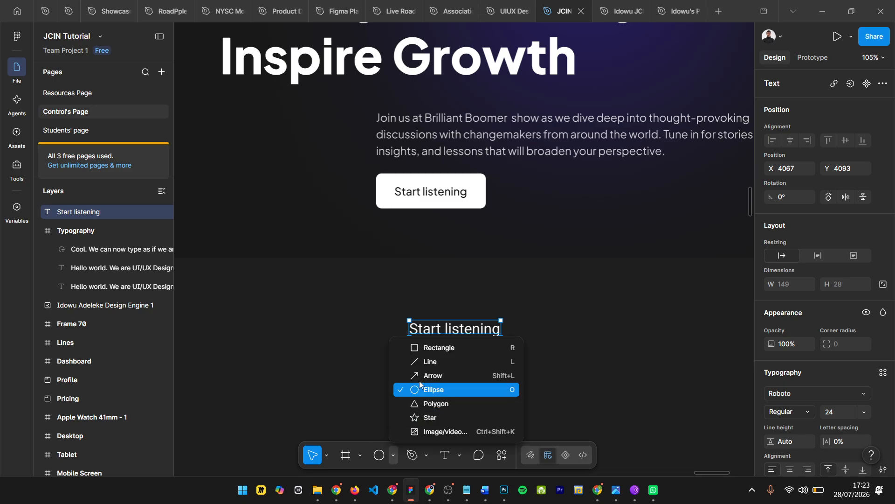
pyautogui.click(433, 349)
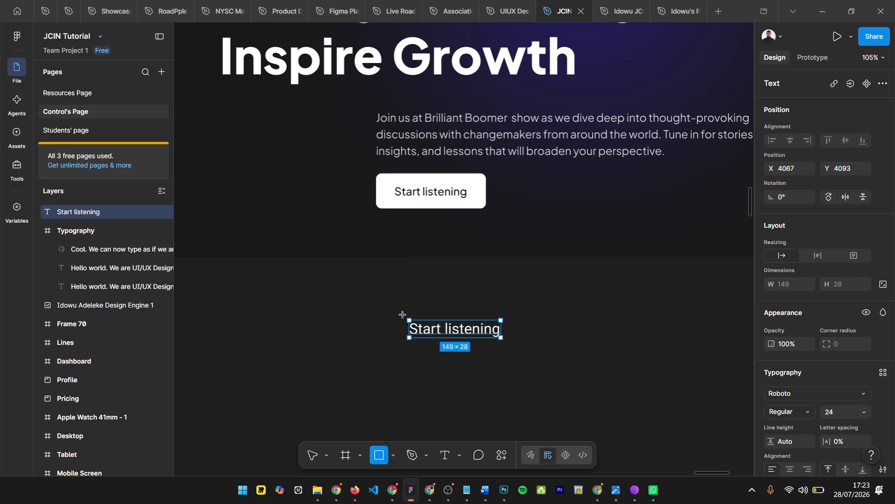
pyautogui.moveTo(400, 307); pyautogui.dragTo(515, 351)
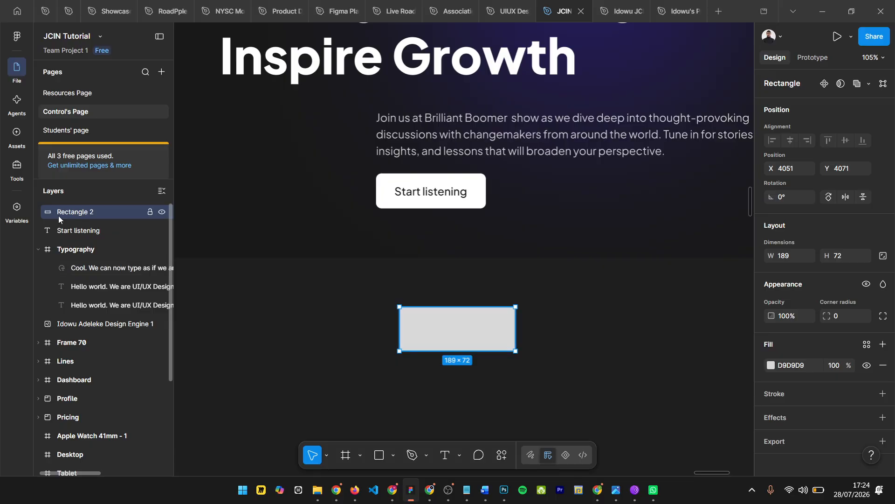
pyautogui.click(83, 227)
pyautogui.click(82, 211)
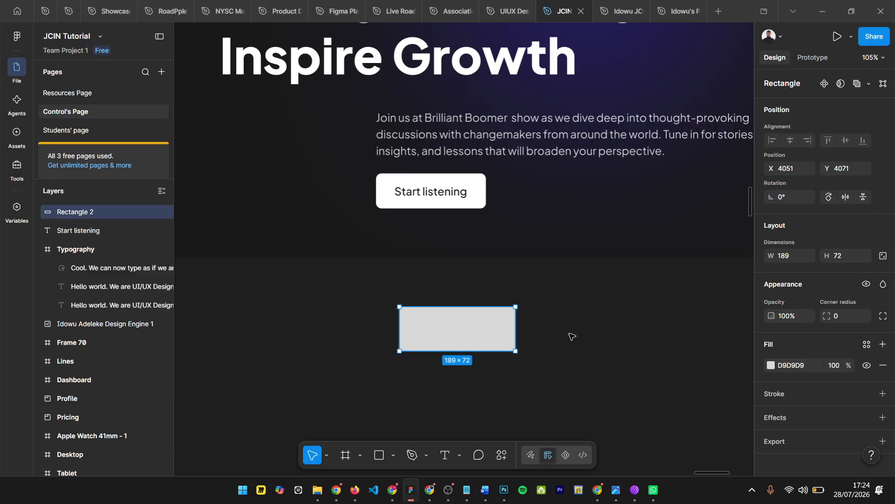
# Step: Change the new "Start listening" text's fill to black (000000) and bring its layer above the rectangle
pyautogui.click(101, 231)
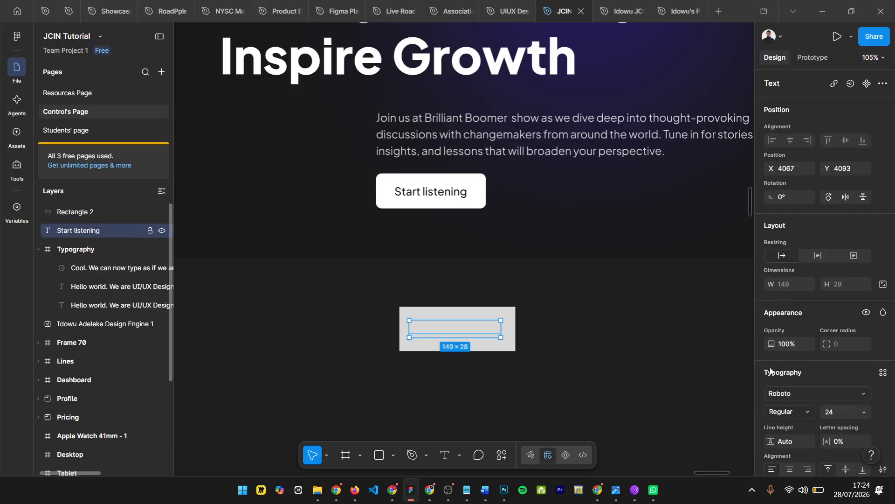
pyautogui.scroll(-3, 770, 373)
pyautogui.click(771, 421)
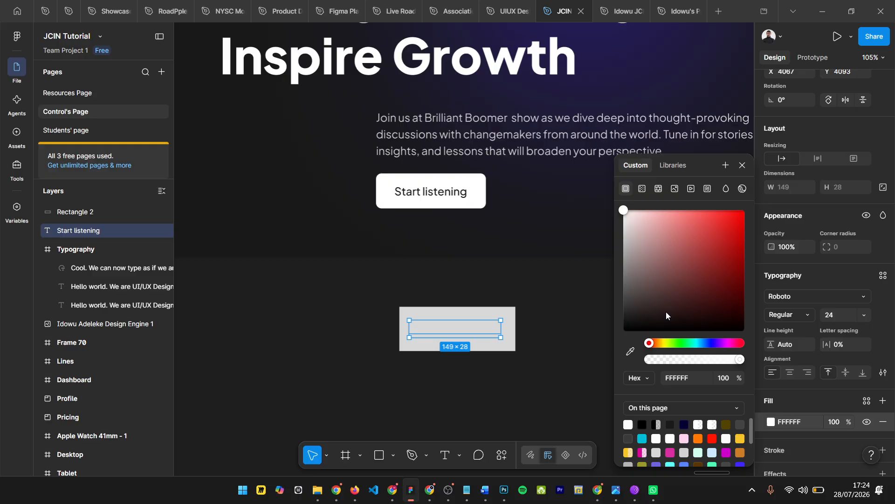
pyautogui.moveTo(664, 305); pyautogui.dragTo(581, 373)
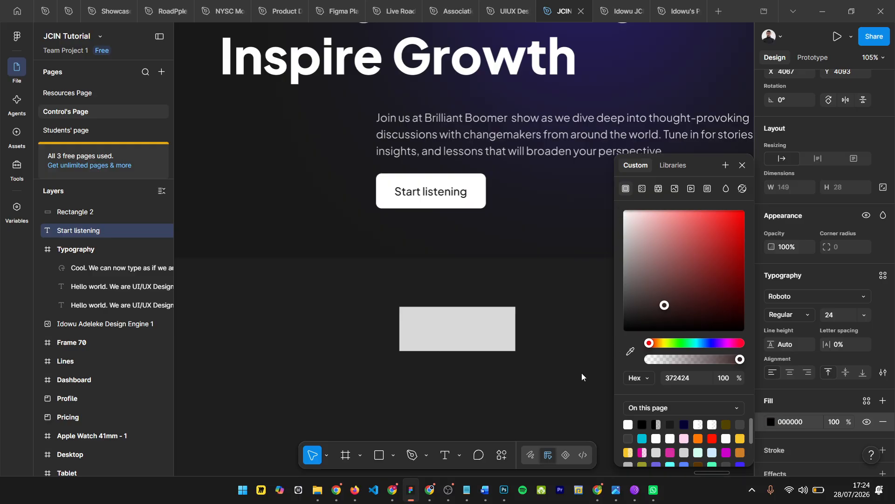
pyautogui.click(743, 165)
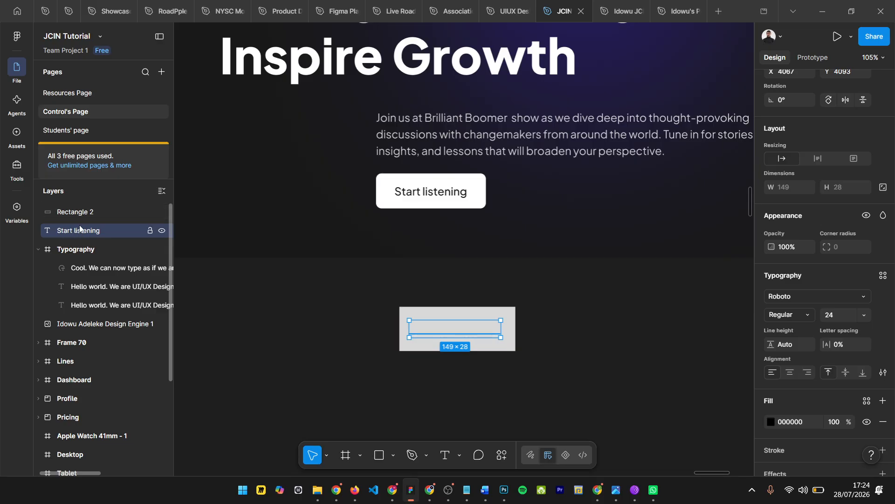
pyautogui.moveTo(77, 229); pyautogui.dragTo(75, 213)
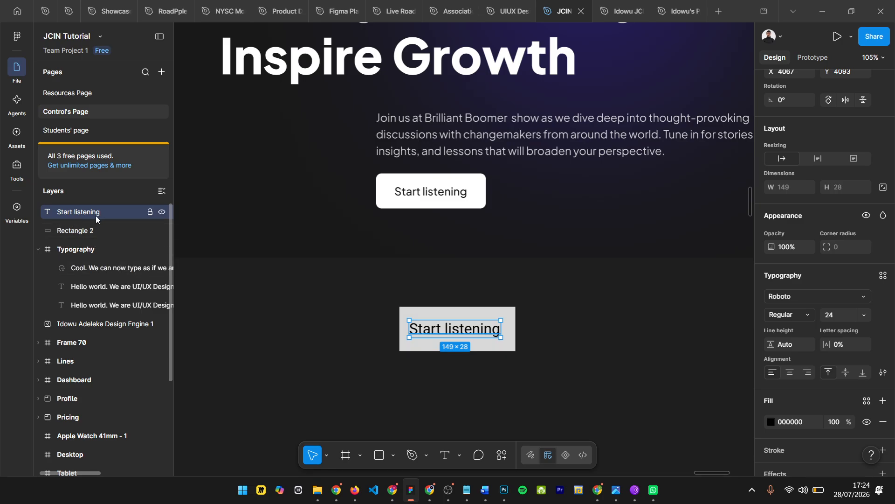
# Step: Rename the rectangle layer behind the text as "button background"
pyautogui.doubleClick(93, 230)
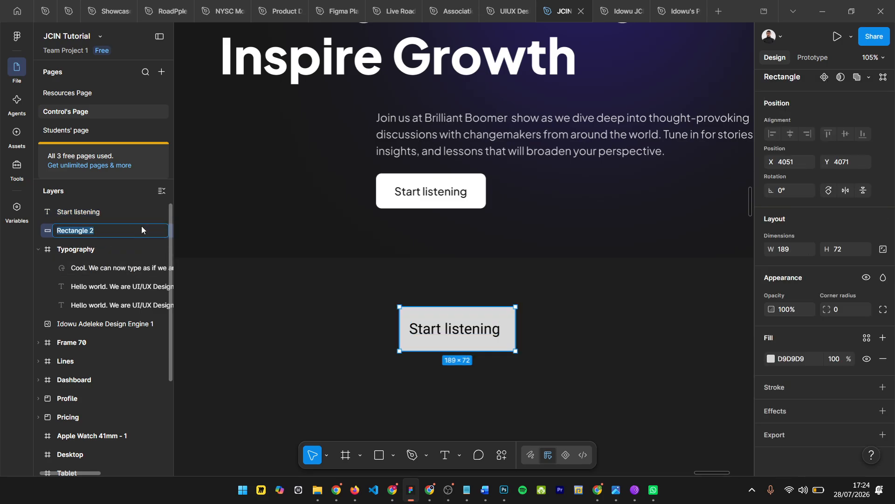
pyautogui.write('button background')
pyautogui.press('Return')
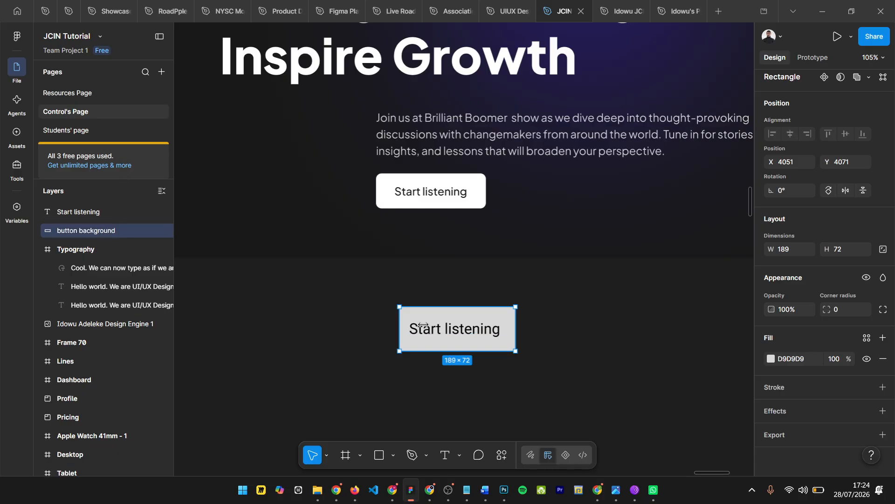
pyautogui.keyDown('ctrl'); pyautogui.scroll(3, 441, 330); pyautogui.keyUp('ctrl')
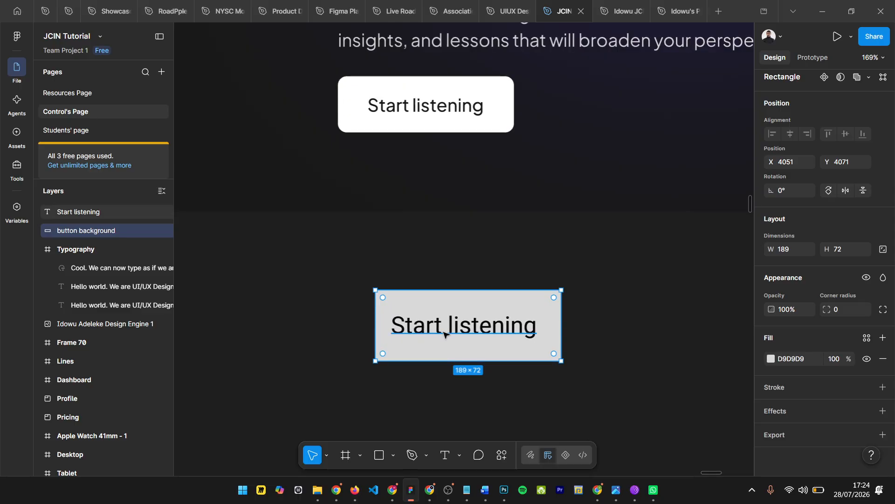
# Step: Set the "button background" rectangle's corner radius to 16
pyautogui.scroll(1, 351, 113)
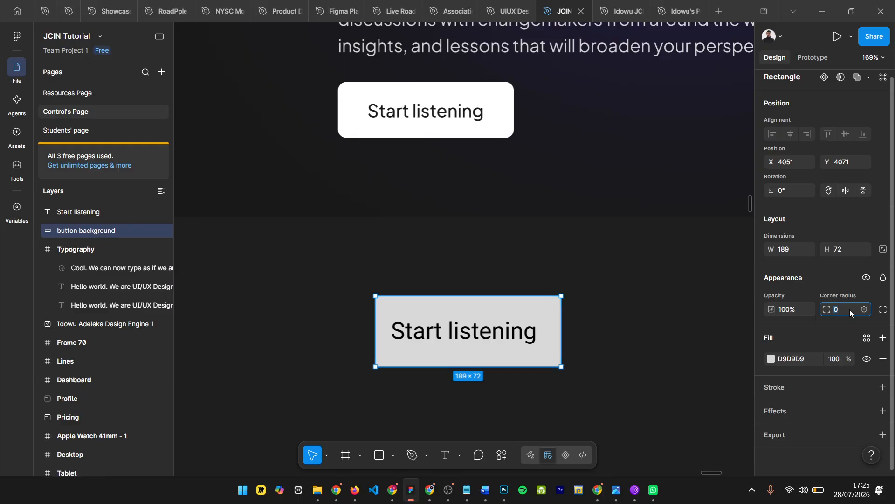
pyautogui.press('Return')
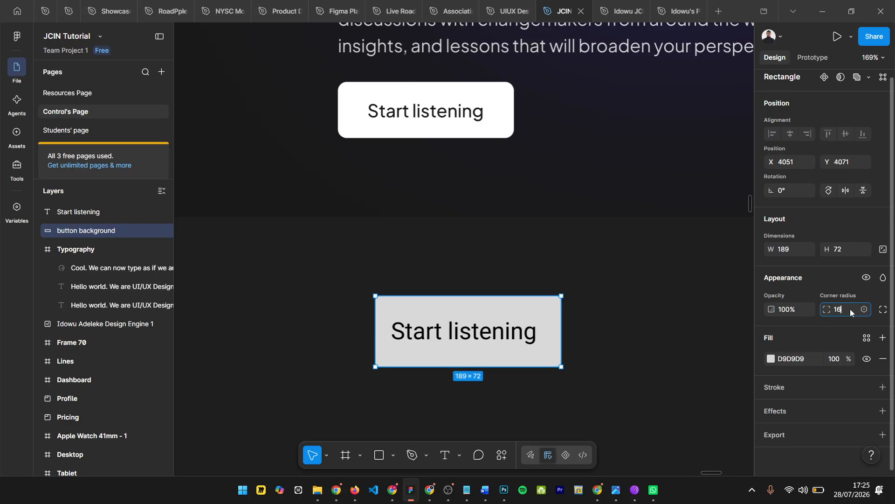
pyautogui.press('Return')
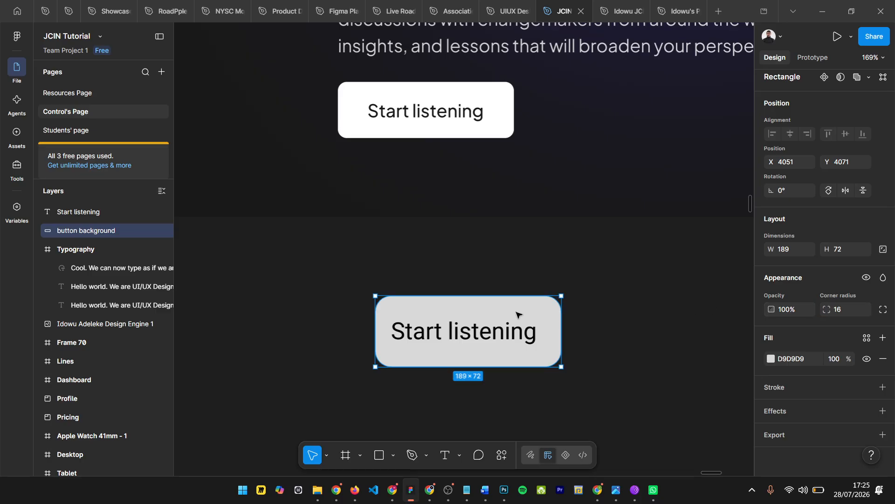
# Step: Wrap the "Start listening" text and its background rectangle in a frame and rename that frame "Button"
pyautogui.keyDown('shift'); pyautogui.click(77, 213); pyautogui.keyUp('shift')
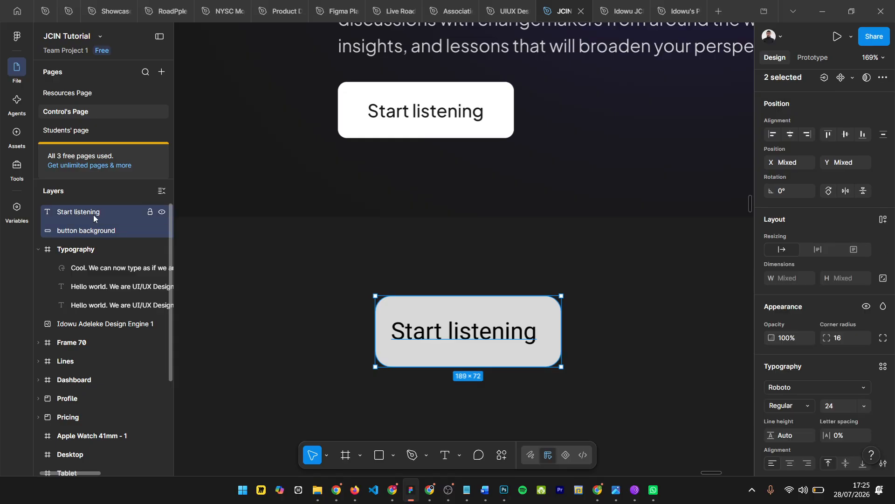
pyautogui.hotkey('ctrl', 'alt', 'g')
pyautogui.doubleClick(93, 215)
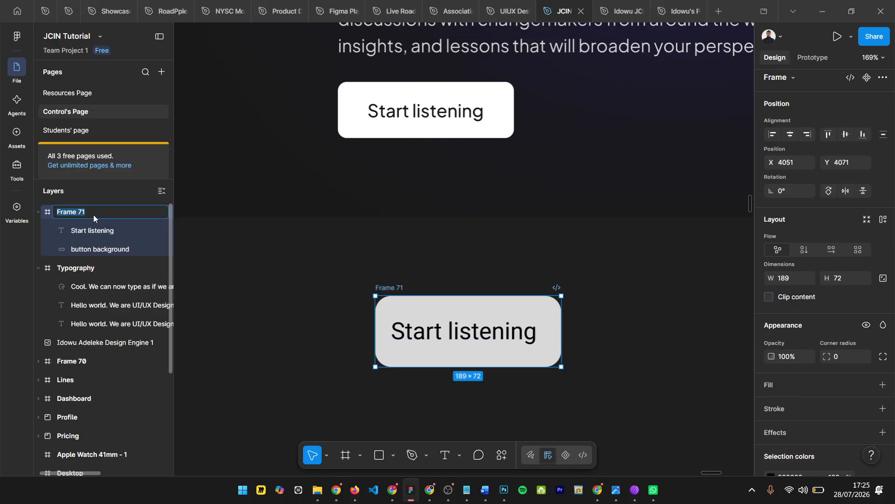
pyautogui.write('Button')
pyautogui.press('Return')
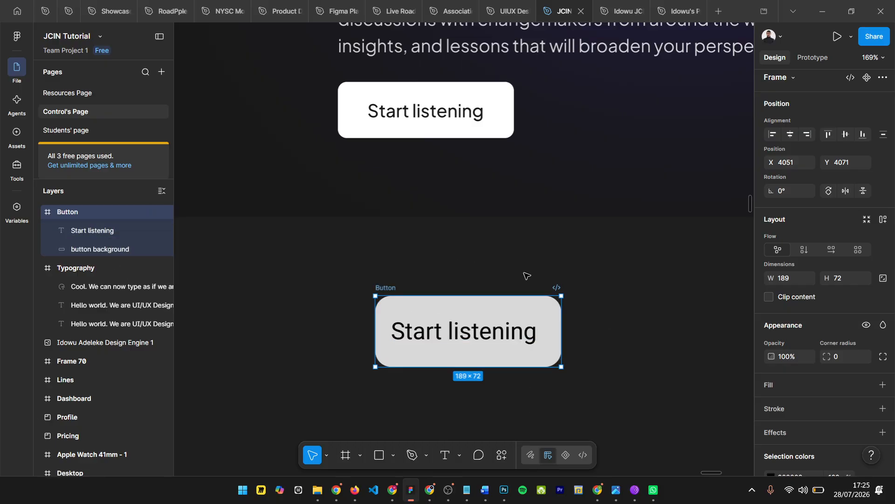
# Step: Center the "Start listening" text horizontally within the Button frame and check its spacing to the frame edges
pyautogui.scroll(-2, 454, 380)
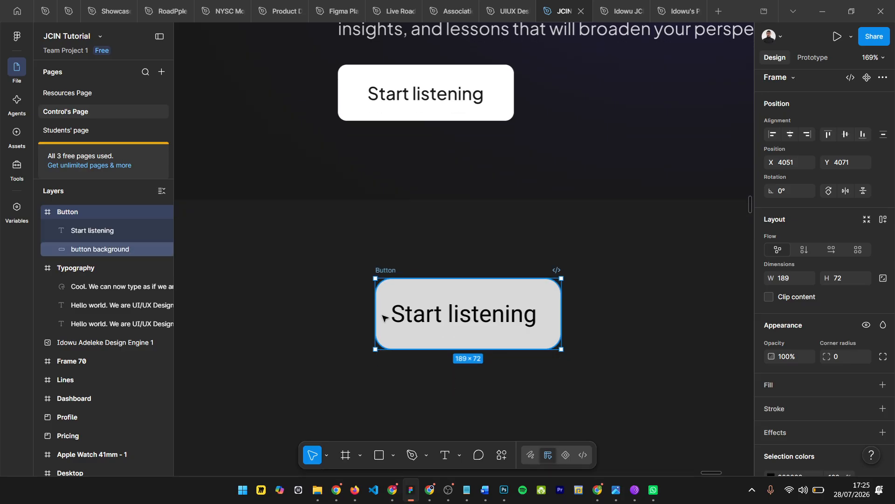
pyautogui.hscroll(2, 383, 318)
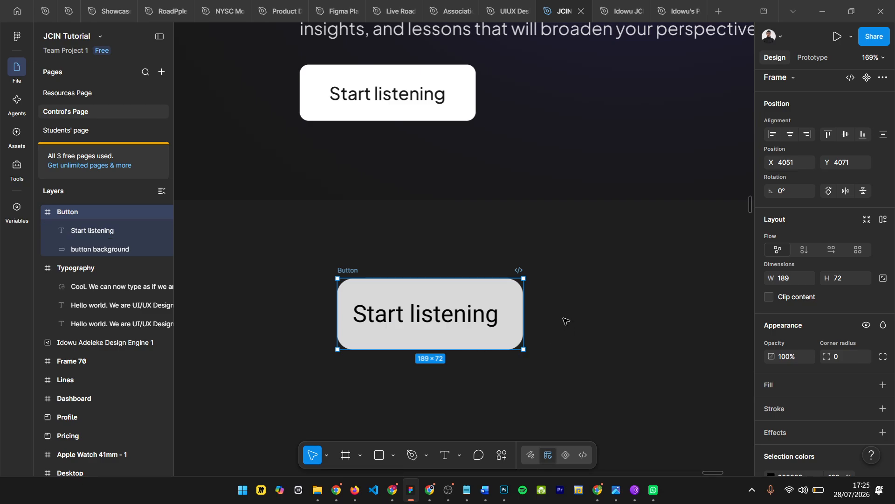
pyautogui.click(393, 319)
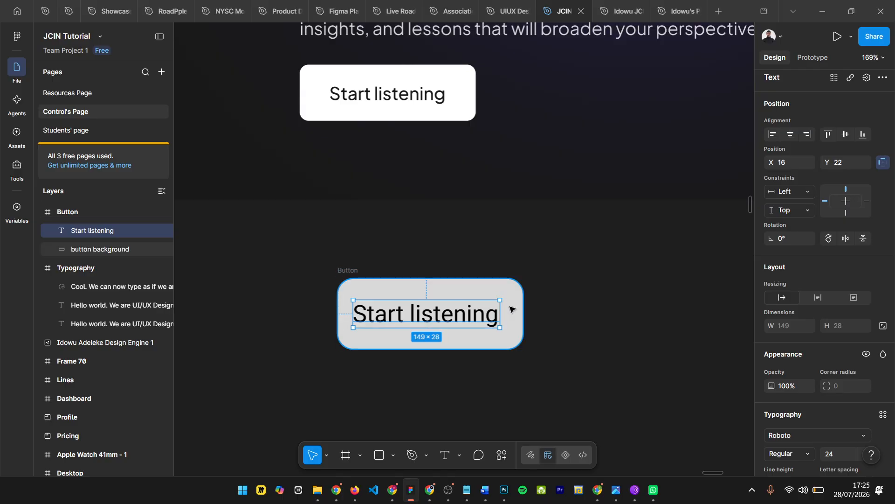
pyautogui.scroll(3, 512, 309)
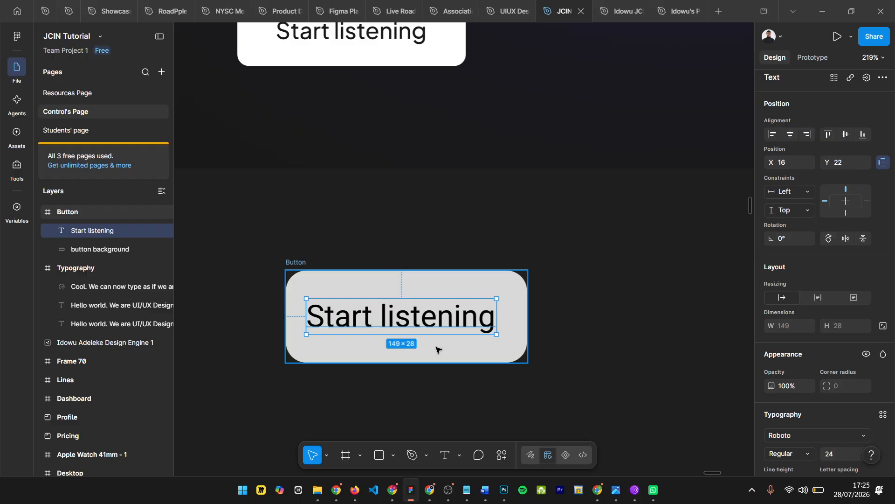
pyautogui.click(788, 136)
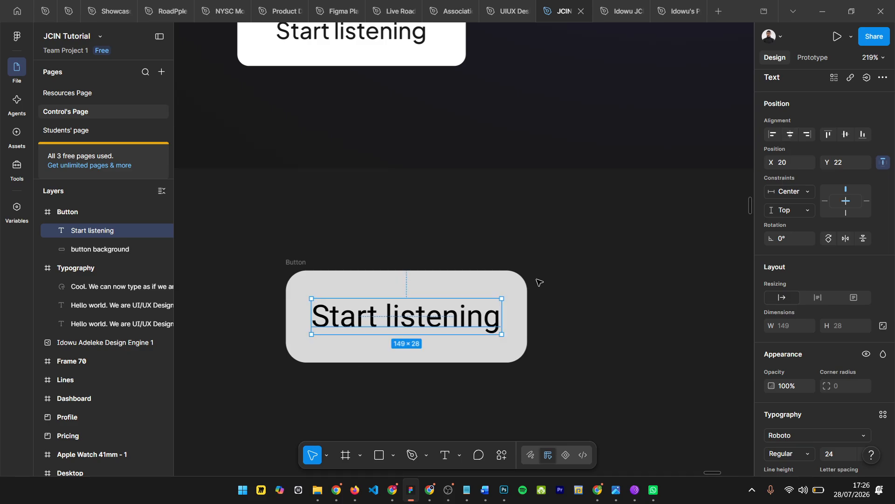
pyautogui.press('alt')
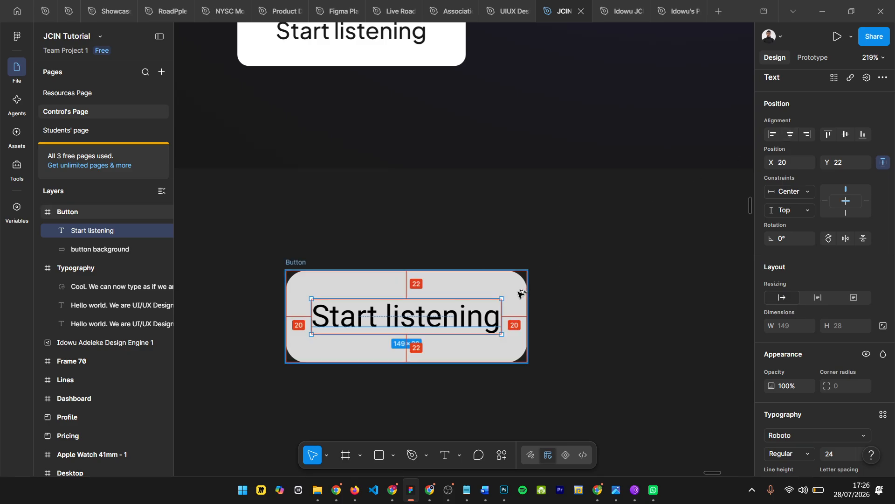
# Step: Add a separate text layer reading "Start listening" on the empty canvas beside the Button frame
pyautogui.scroll(-3, 304, 296)
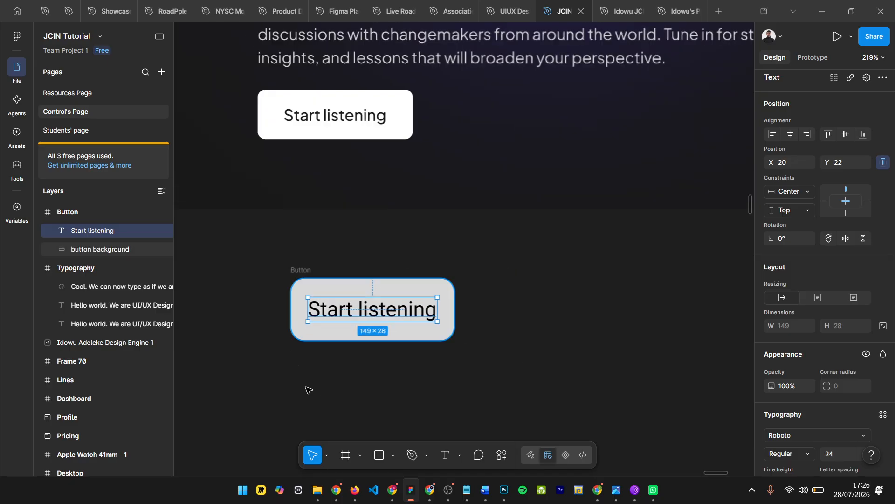
pyautogui.scroll(2, 284, 254)
pyautogui.scroll(-1, 313, 253)
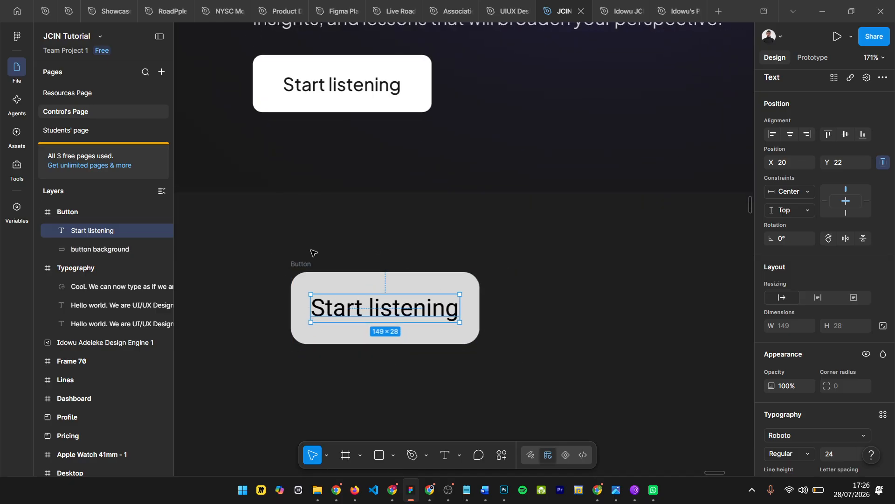
pyautogui.scroll(-1, 312, 252)
pyautogui.hscroll(2, 540, 257)
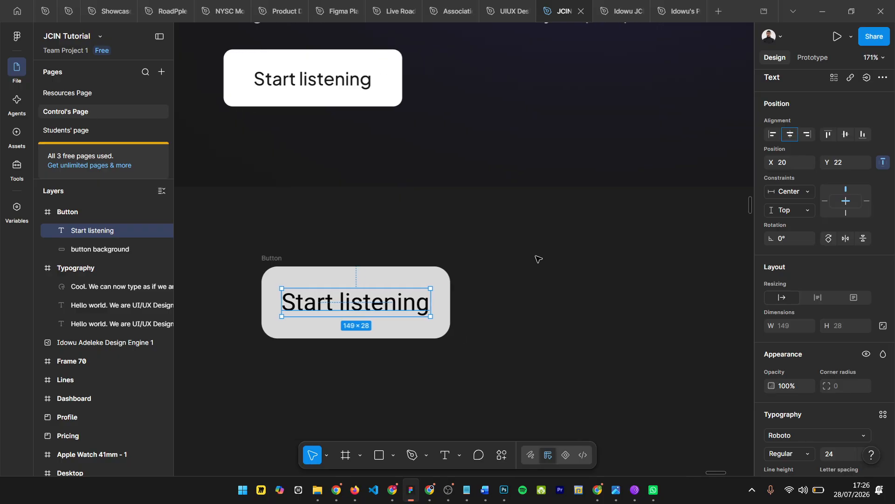
pyautogui.scroll(-1, 513, 261)
pyautogui.click(485, 264)
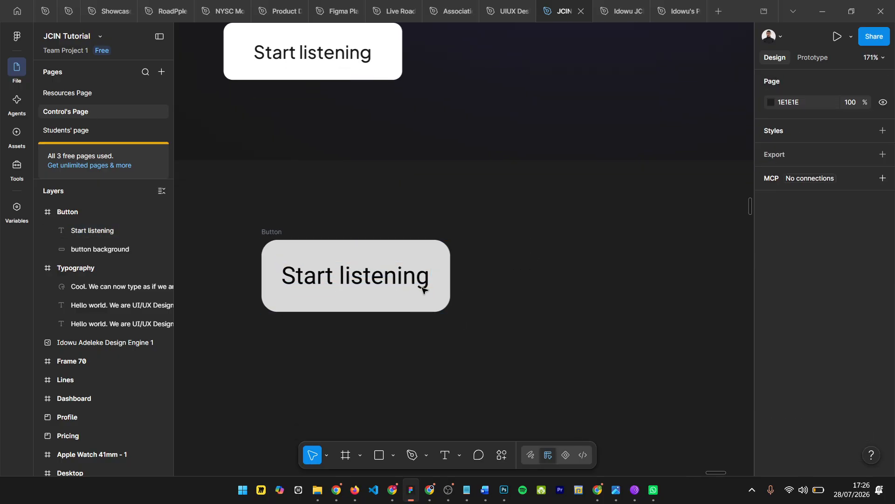
pyautogui.press('t')
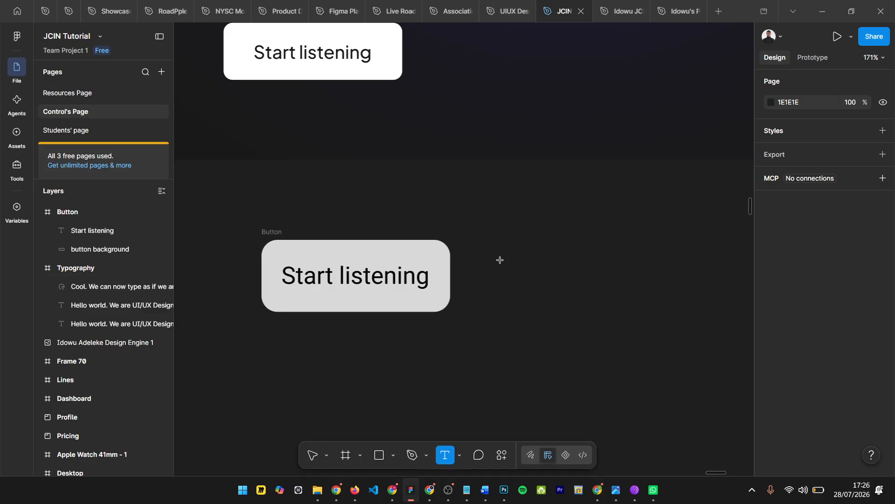
pyautogui.click(615, 259)
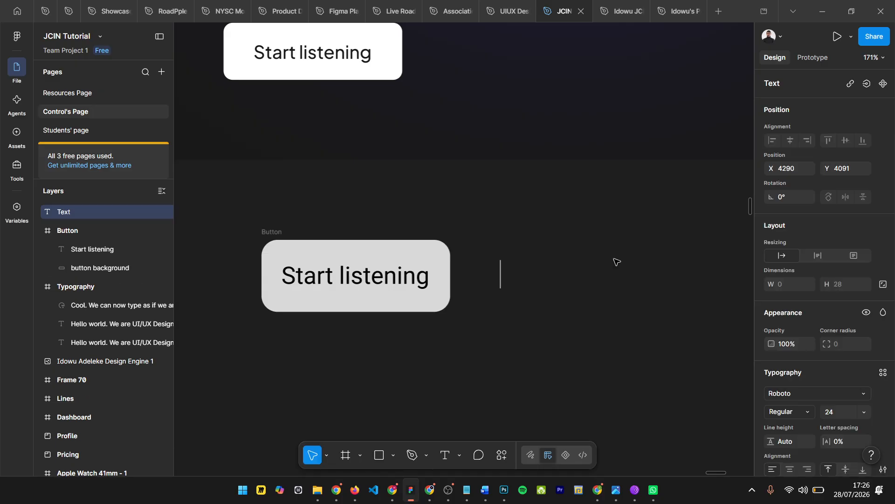
pyautogui.write('Start lis')
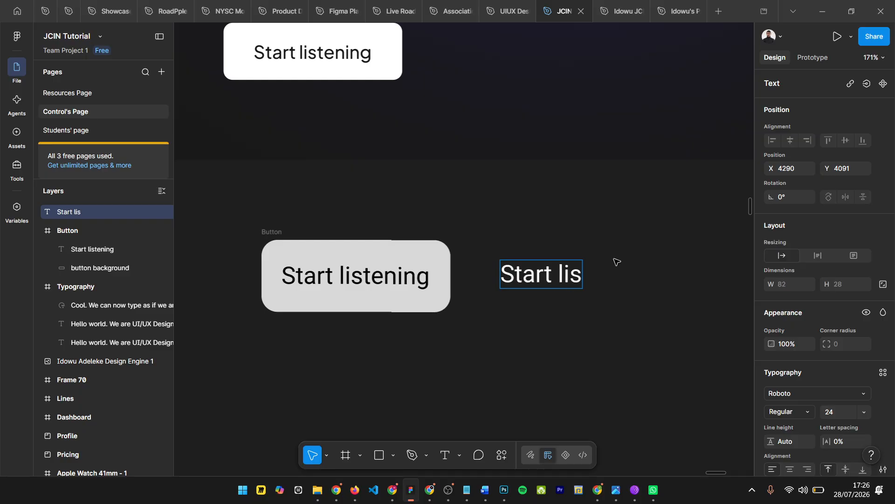
pyautogui.write('tening')
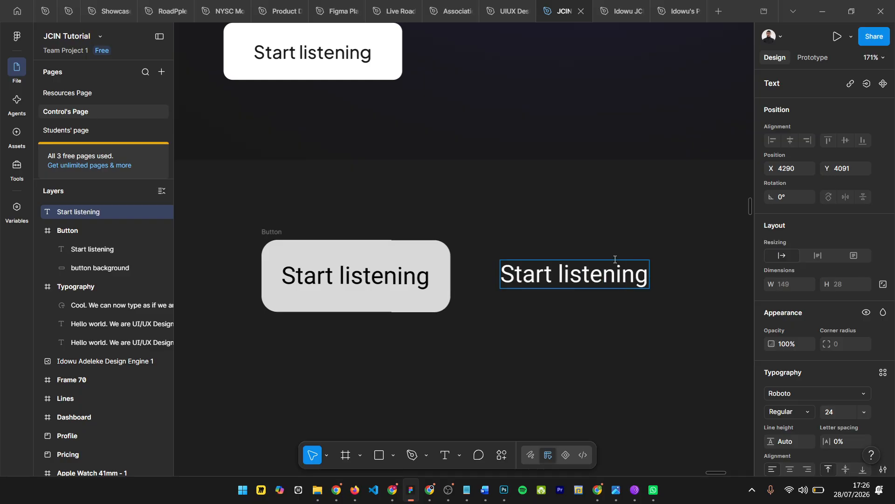
pyautogui.press('Escape')
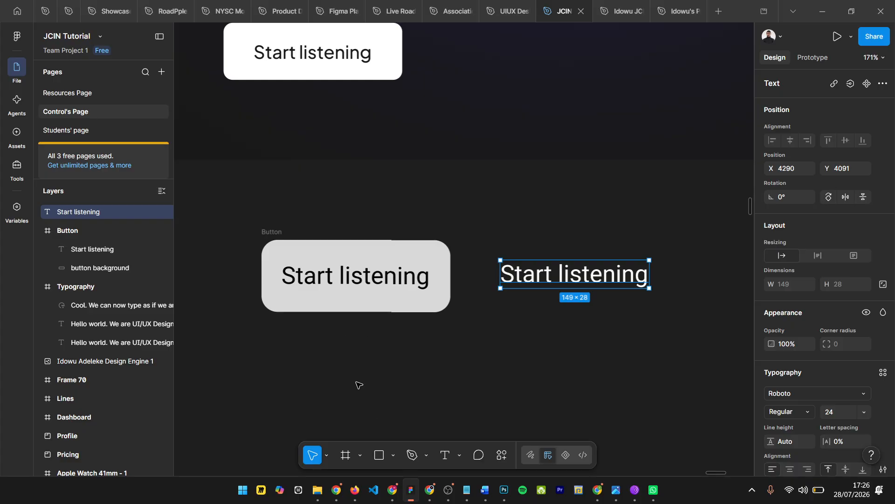
# Step: Draw a frame about 177 × 81 around the second "Start listening" text
pyautogui.click(361, 455)
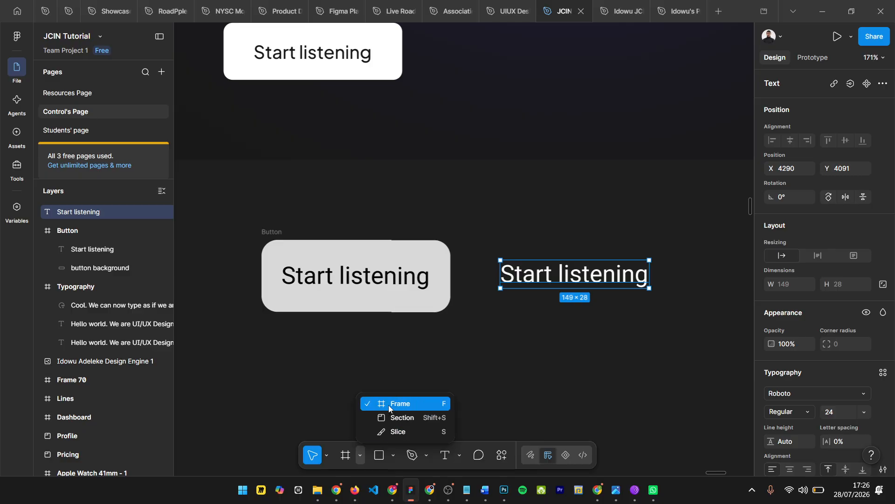
pyautogui.click(392, 404)
pyautogui.moveTo(488, 241)
pyautogui.mouseDown()
pyautogui.moveTo(610, 296)
pyautogui.moveTo(669, 317)
pyautogui.moveTo(677, 312)
pyautogui.moveTo(664, 320)
pyautogui.mouseUp()
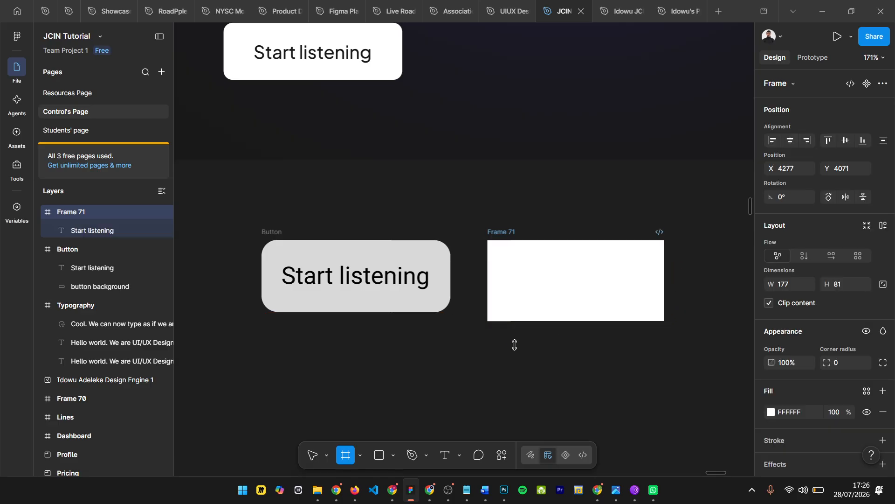
# Step: Change the fill of the "Start listening" text inside the new white frame to black (000000)
pyautogui.click(94, 233)
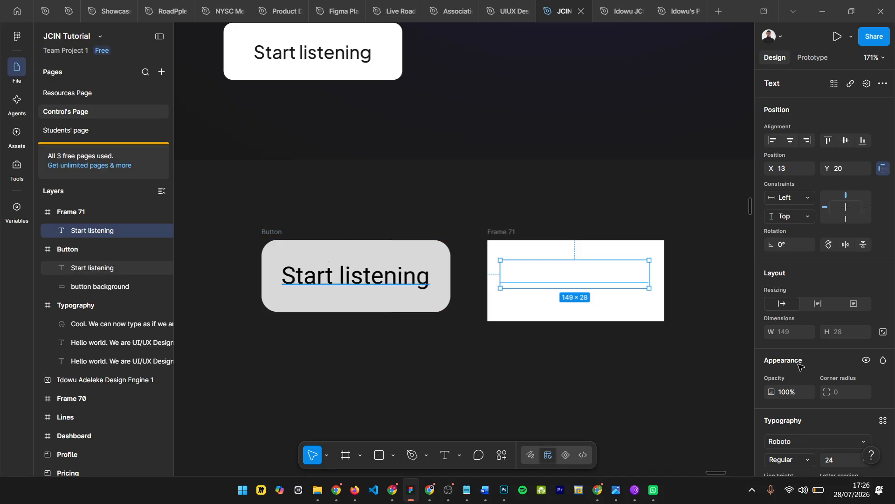
pyautogui.scroll(-1, 838, 404)
pyautogui.scroll(-3, 838, 401)
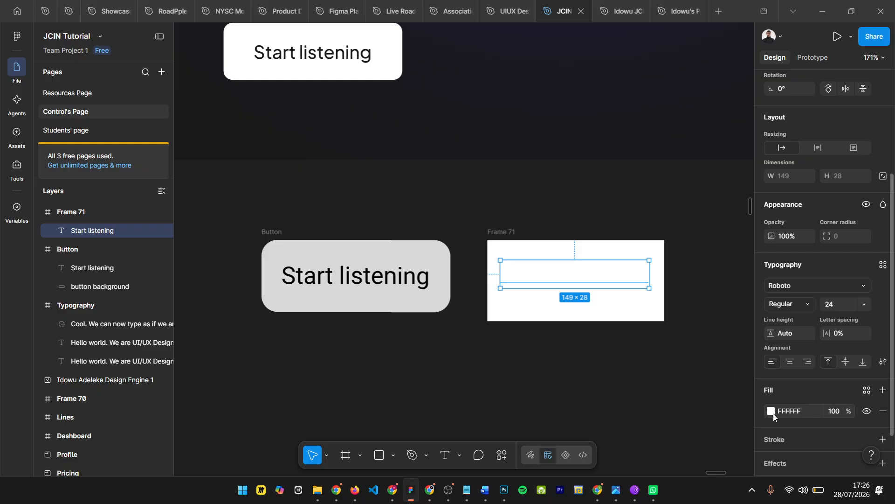
pyautogui.click(772, 410)
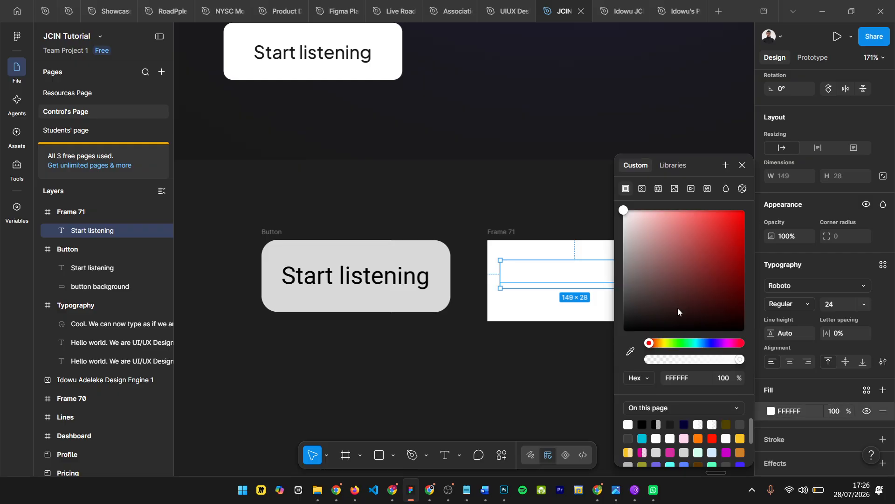
pyautogui.moveTo(537, 398); pyautogui.dragTo(715, 208)
pyautogui.click(743, 166)
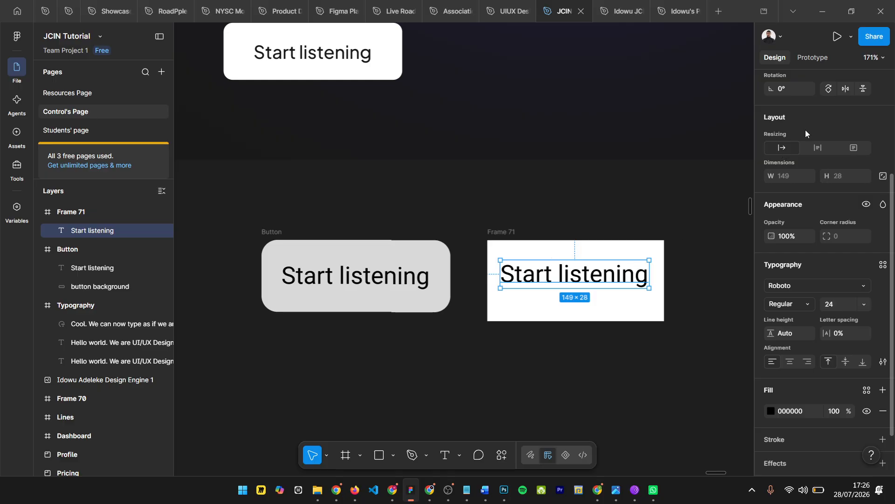
# Step: Center the "Start listening" text horizontally and vertically within the white frame
pyautogui.scroll(3, 814, 136)
pyautogui.scroll(2, 820, 128)
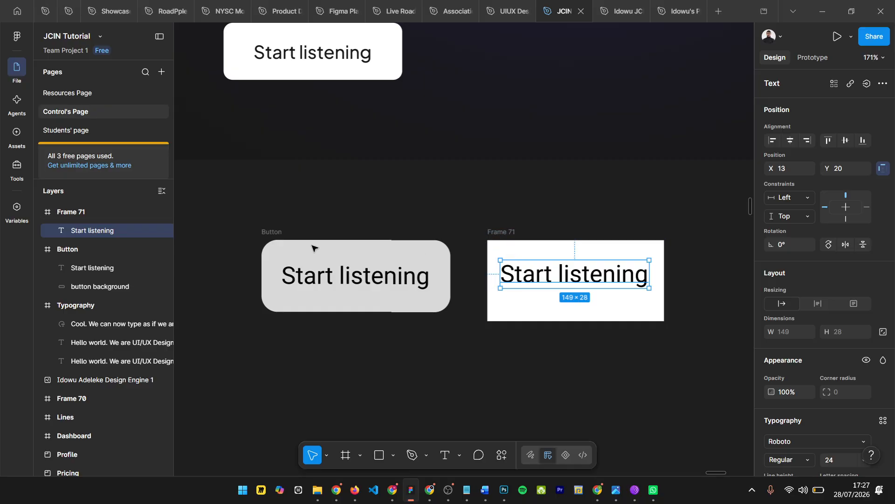
pyautogui.scroll(-2, 784, 364)
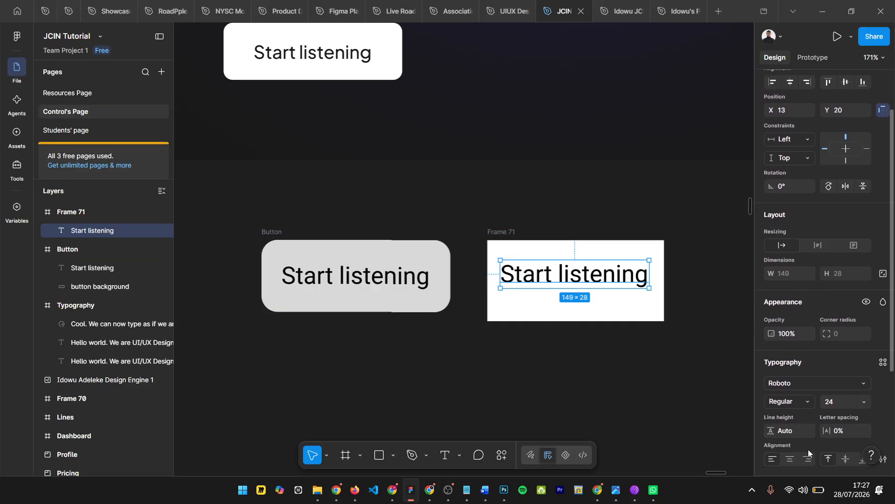
pyautogui.scroll(2, 777, 186)
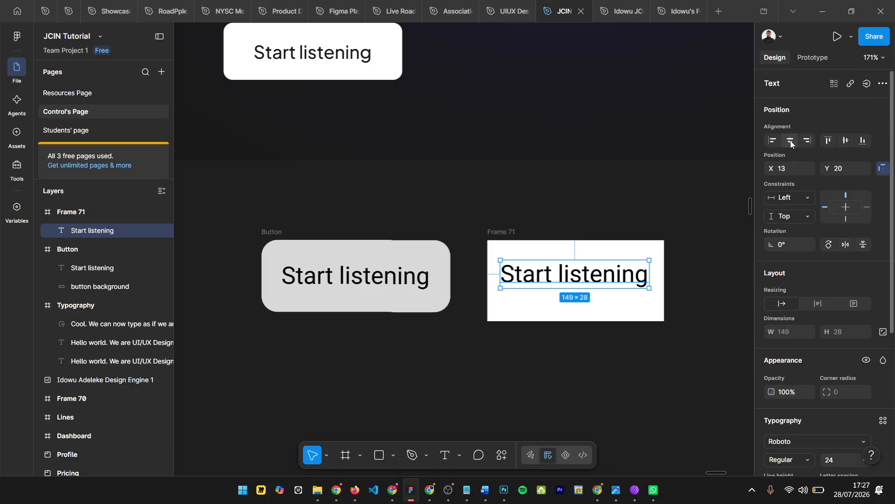
pyautogui.click(790, 141)
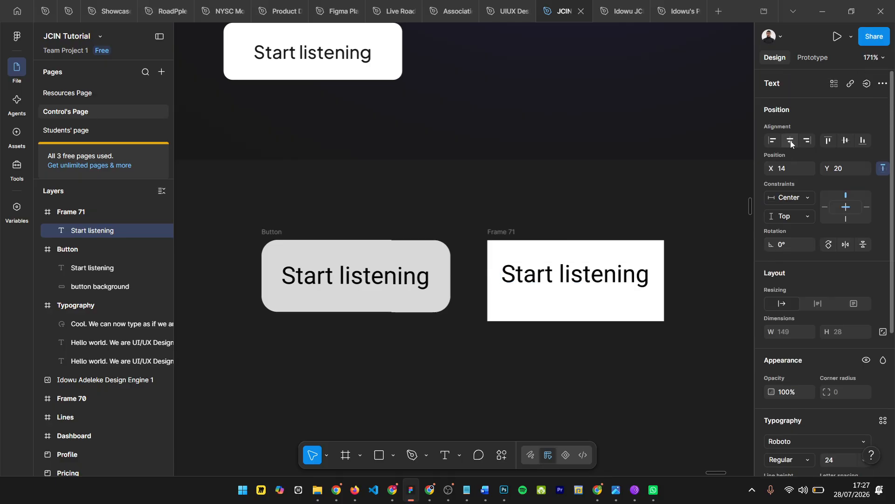
pyautogui.click(843, 141)
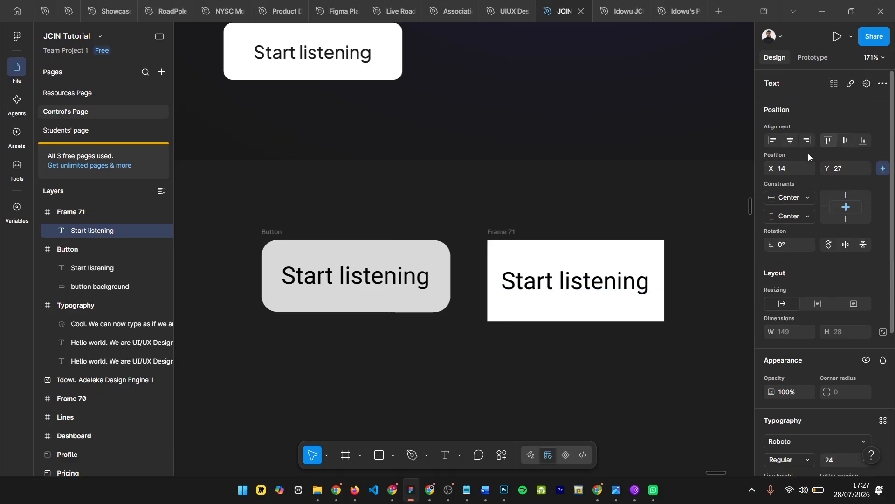
# Step: Rename the white frame holding the second "Start listening" text as Button
pyautogui.click(506, 234)
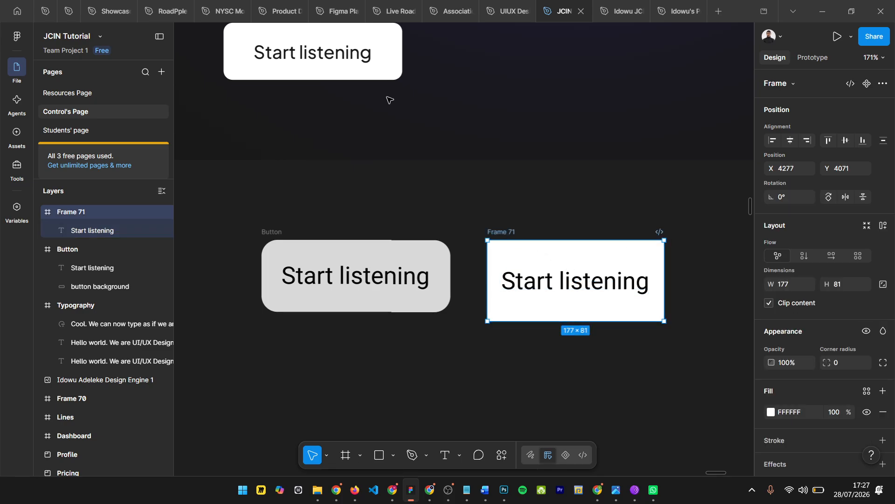
pyautogui.scroll(1, 347, 87)
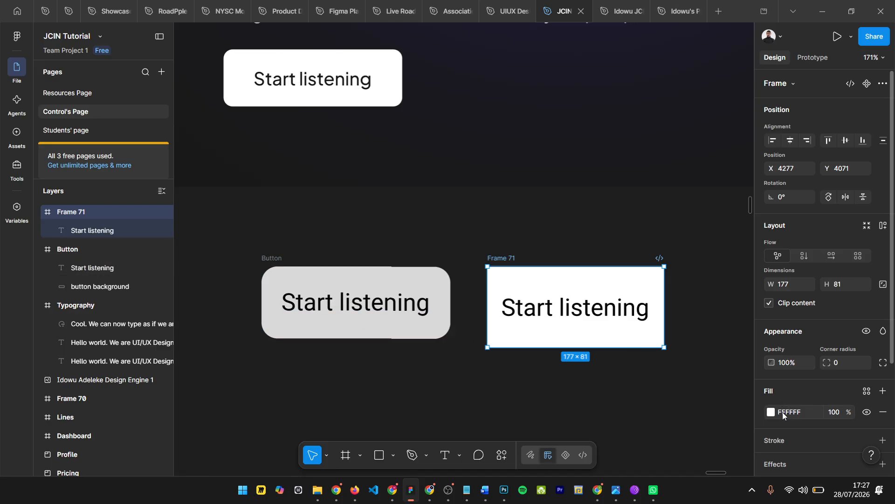
pyautogui.doubleClick(82, 217)
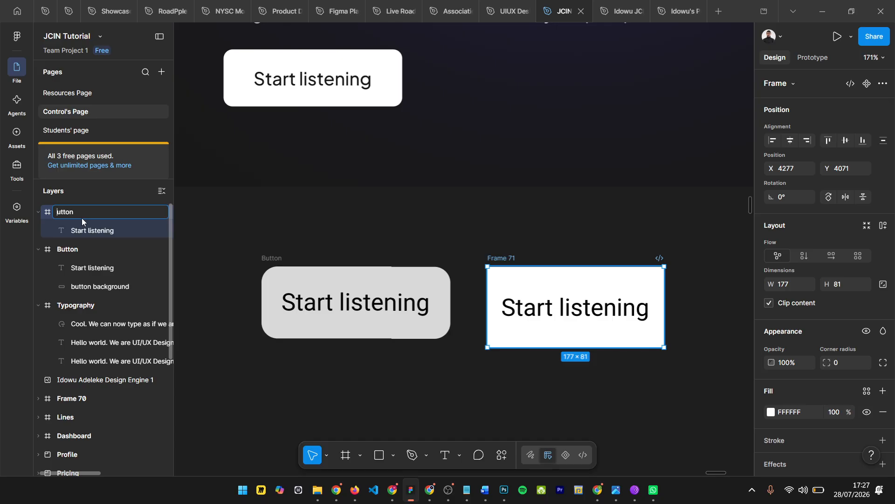
pyautogui.write('Button')
pyautogui.press('Return')
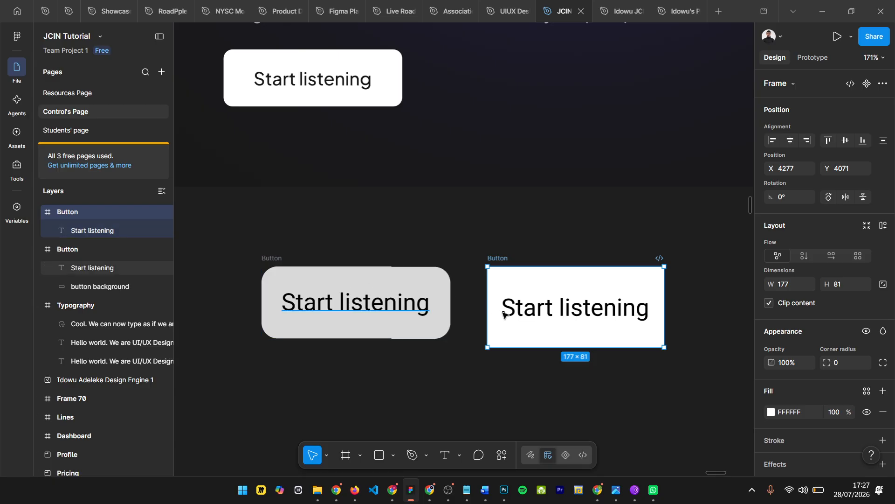
# Step: Measure the "Start listening" text's margins inside the white Button frame and set the frame's width to 179
pyautogui.click(554, 315)
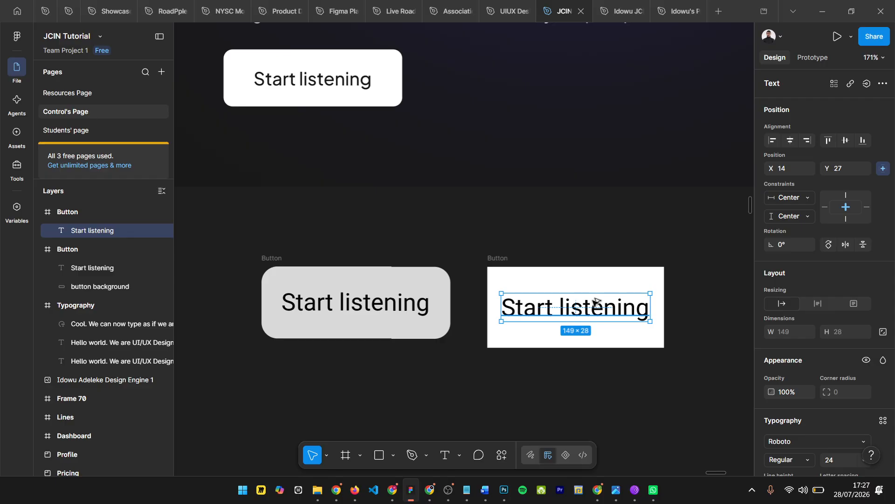
pyautogui.press('alt')
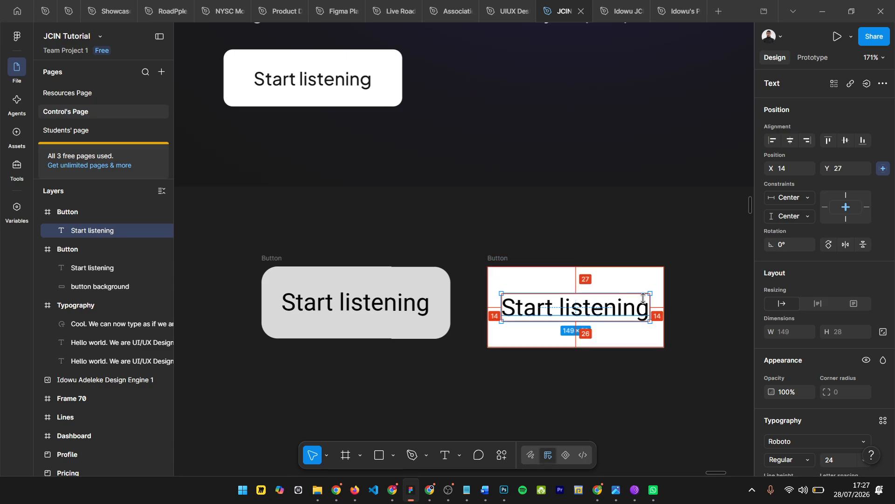
pyautogui.click(320, 80)
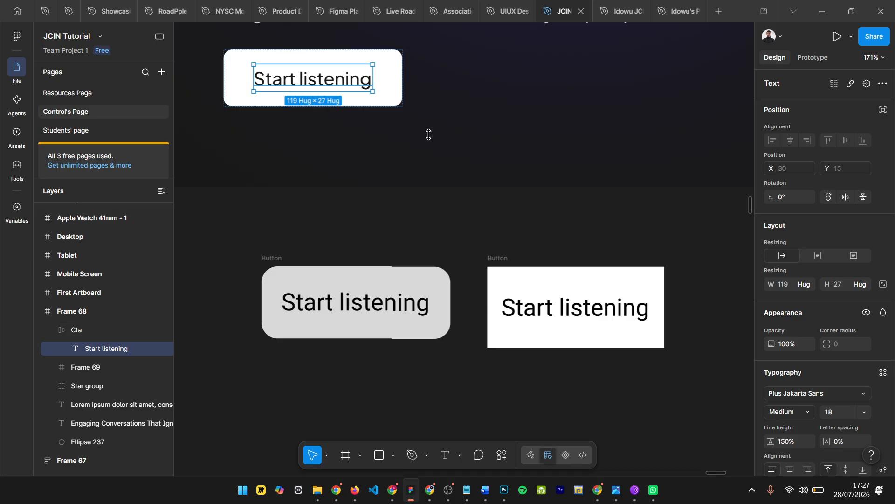
pyautogui.click(527, 308)
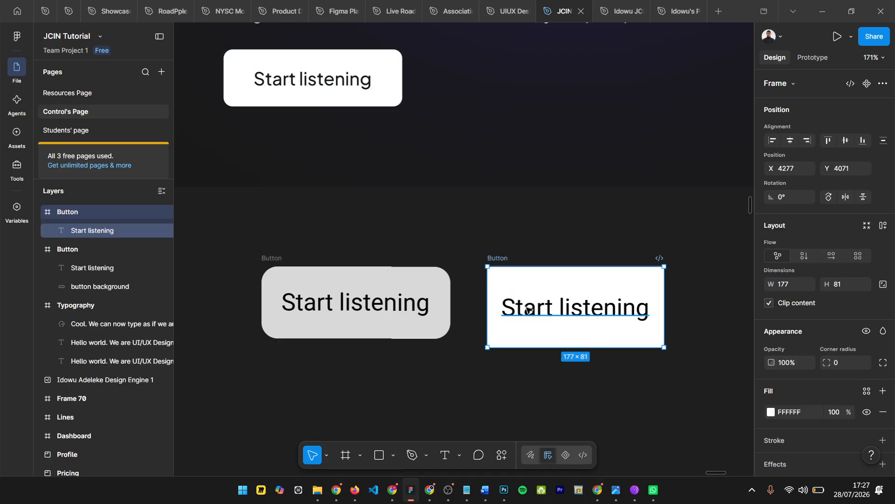
pyautogui.click(527, 308)
pyautogui.press('alt')
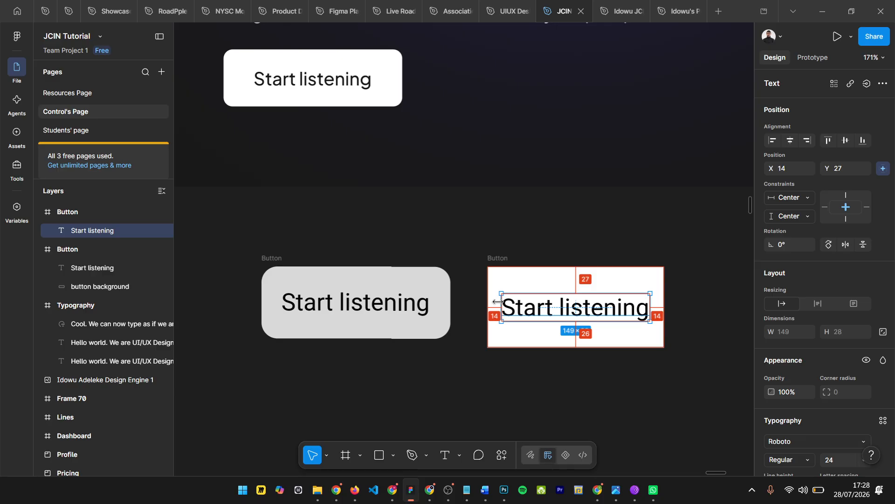
pyautogui.click(497, 258)
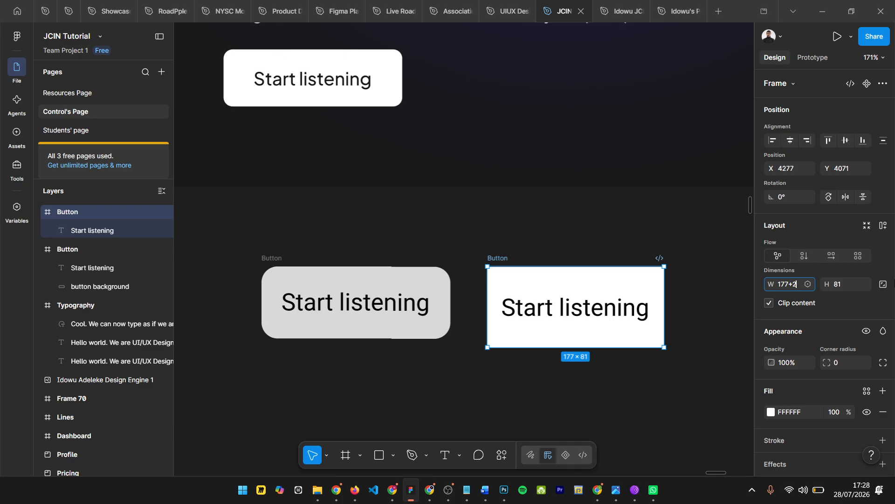
pyautogui.press('Return')
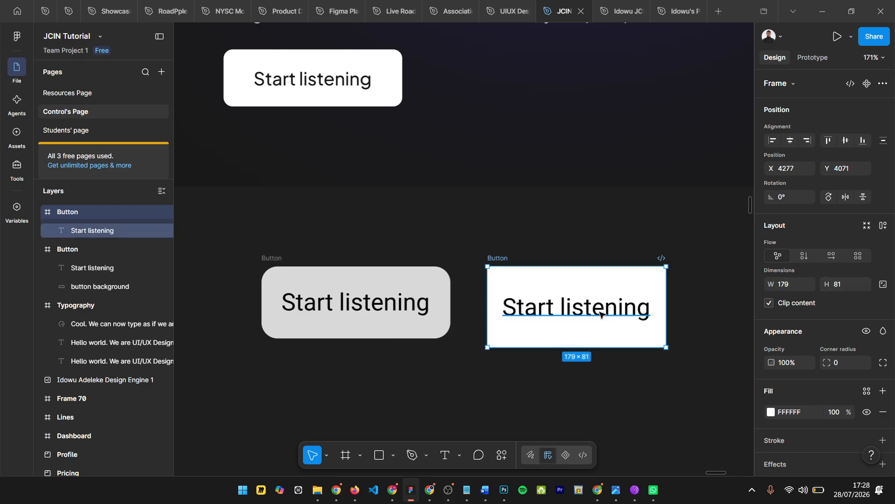
# Step: Nudge the "Start listening" text vertically within the white Button frame to Y 30
pyautogui.click(642, 309)
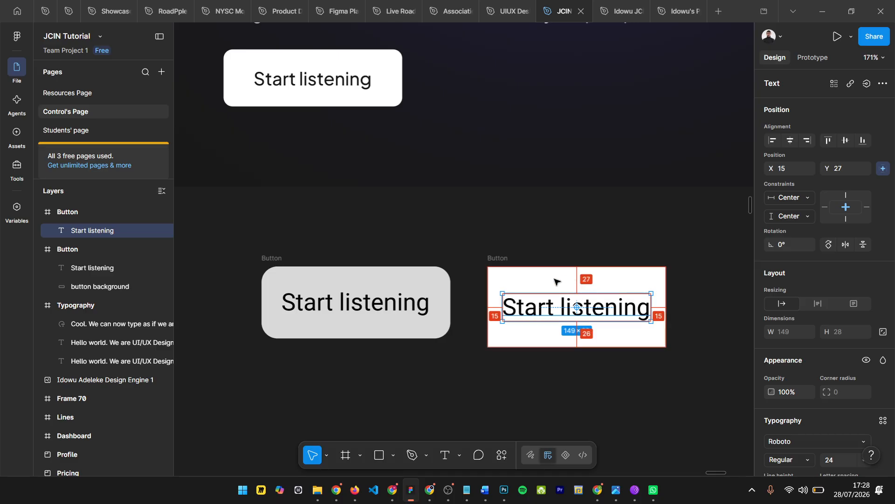
pyautogui.press('Up')
pyautogui.press('Up')
pyautogui.press('Up')
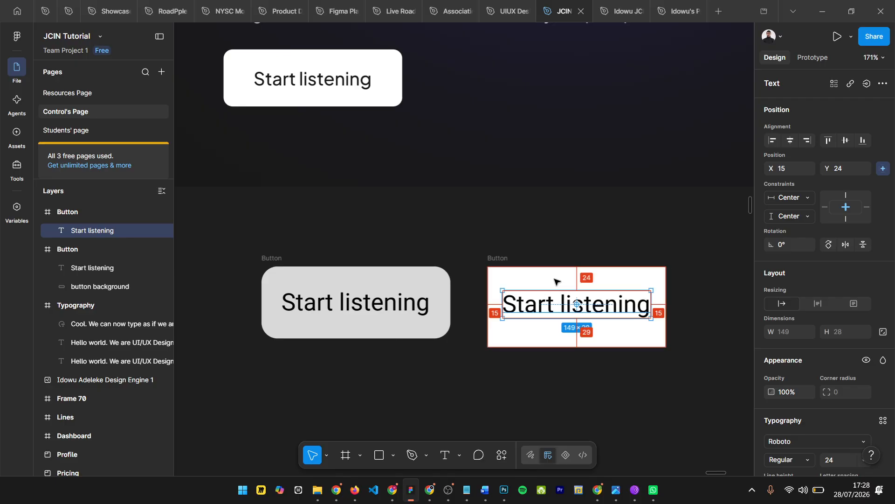
pyautogui.press('Down')
pyautogui.press('Down')
pyautogui.press('Down')
pyautogui.press('Down')
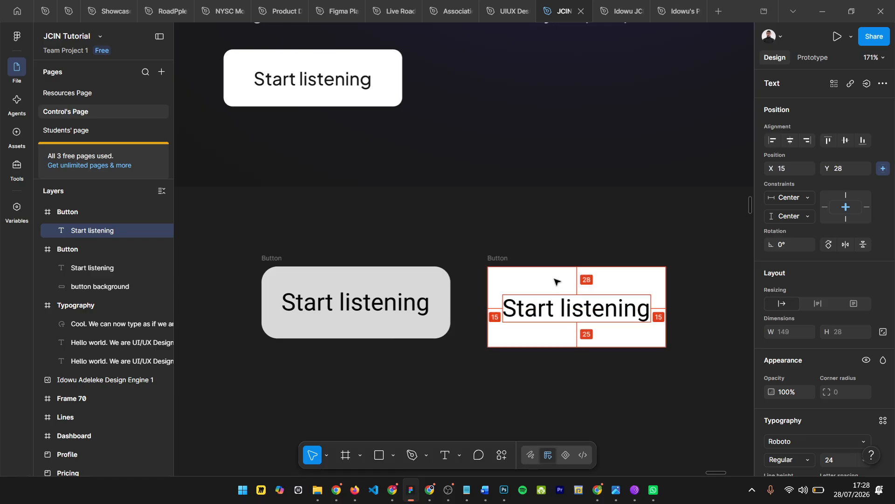
pyautogui.press('Down')
pyautogui.press('Down')
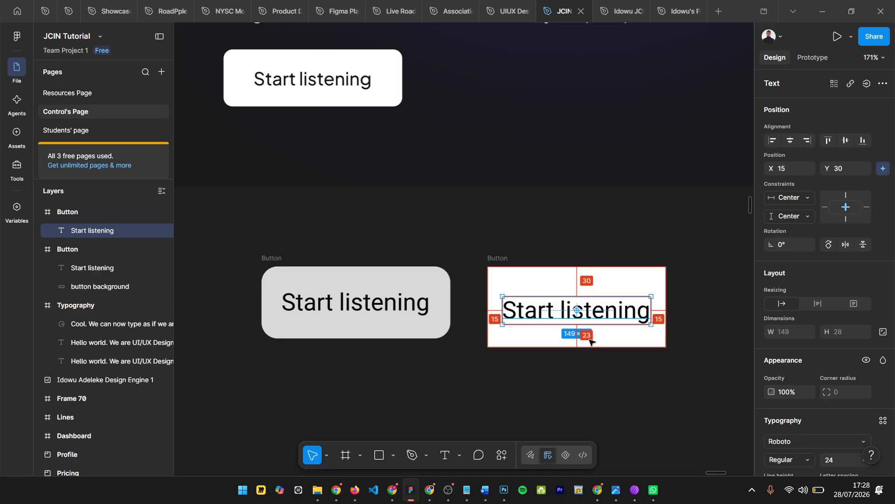
# Step: Set the white Button frame's height to 88 and center its text vertically, checking the margins around it
pyautogui.click(581, 275)
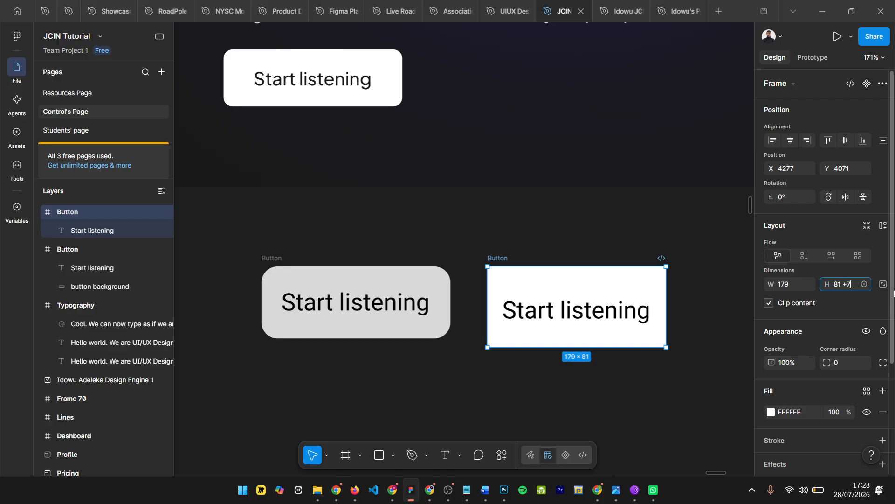
pyautogui.press('Return')
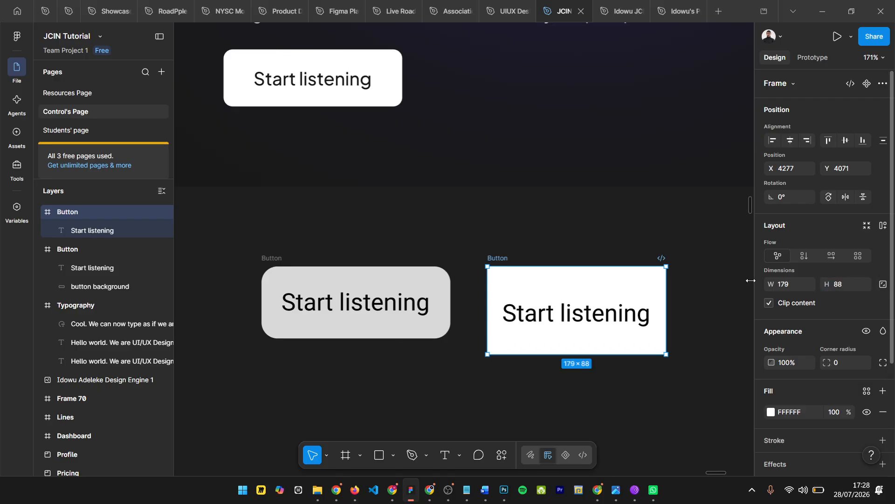
pyautogui.click(587, 310)
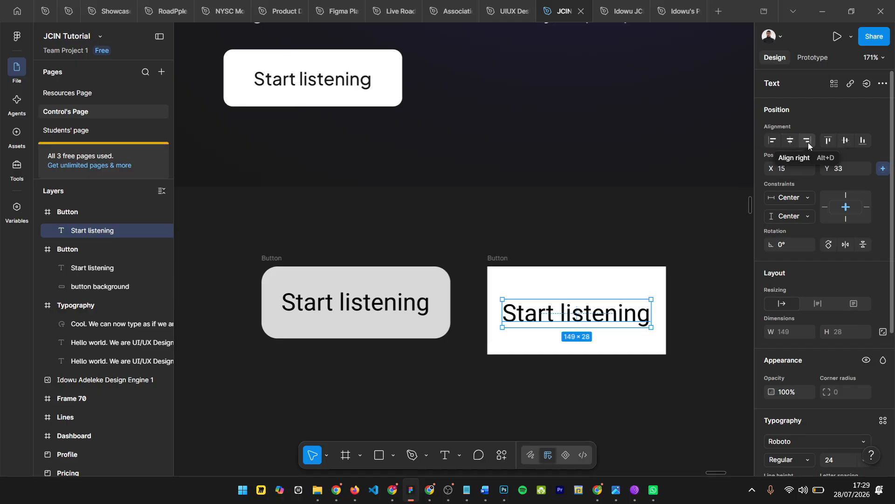
pyautogui.click(845, 140)
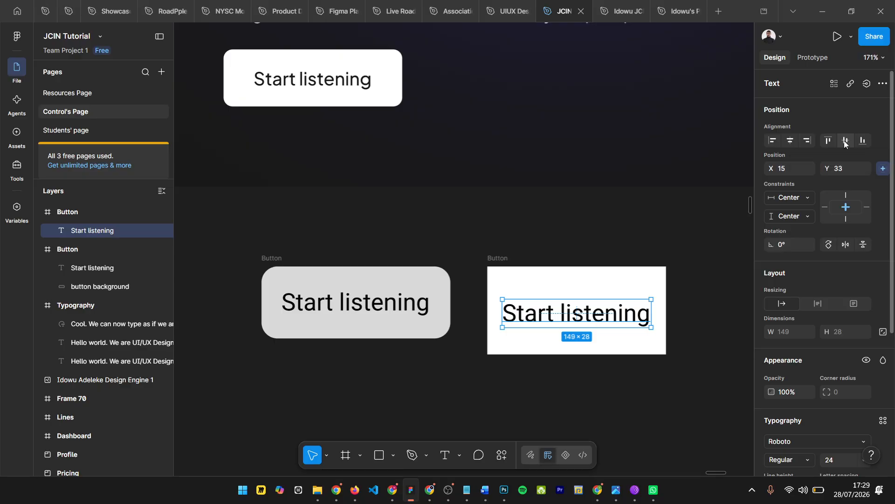
pyautogui.click(562, 285)
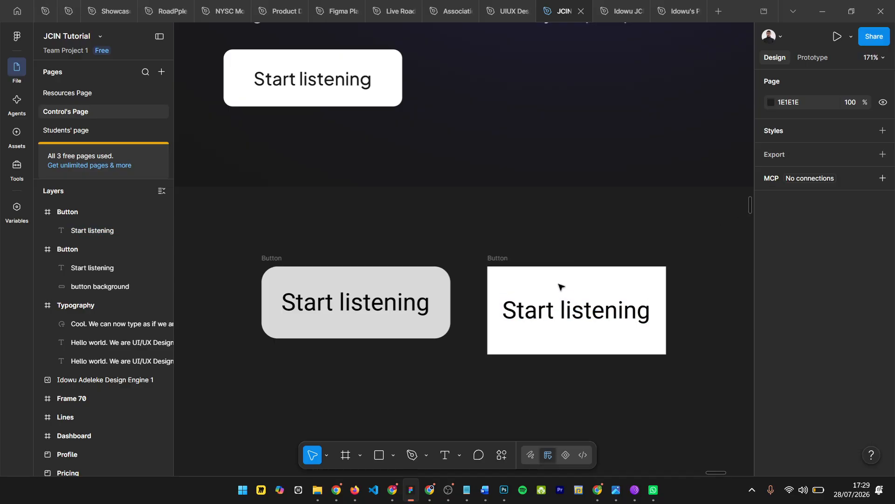
pyautogui.click(603, 301)
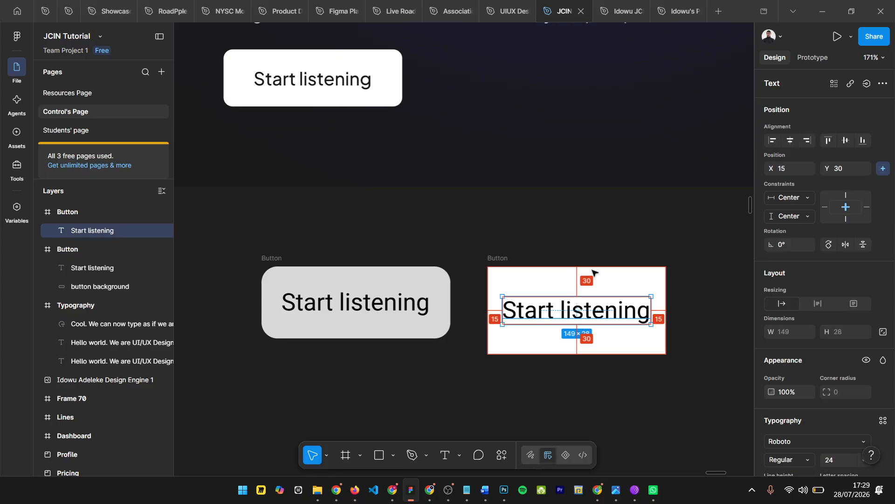
# Step: Inspect the padding and corner radius of the landing page's original button and the typography of its text
pyautogui.click(301, 86)
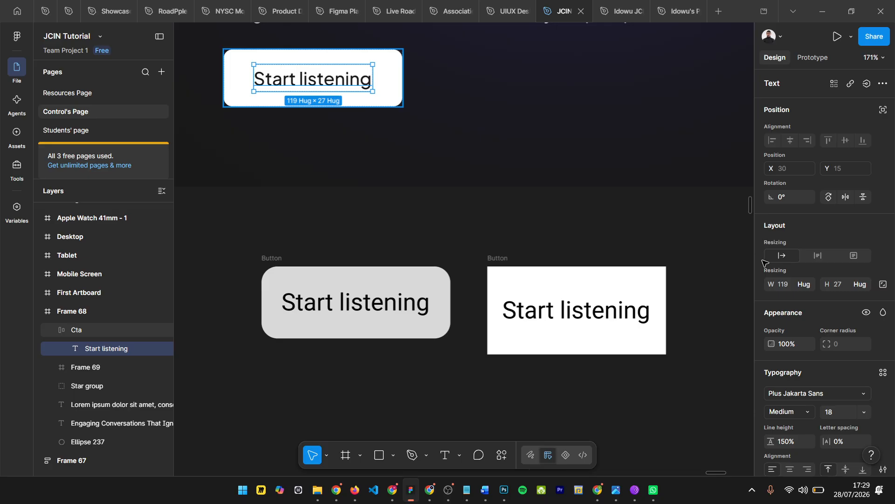
pyautogui.press('Escape')
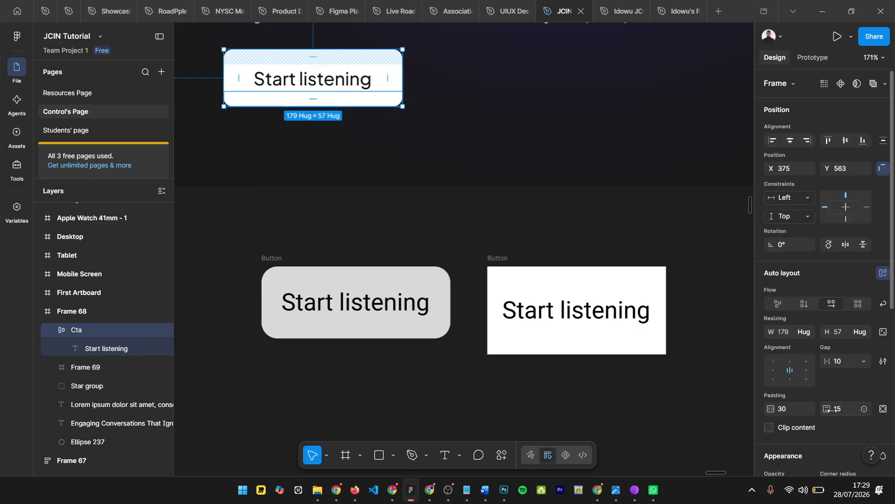
pyautogui.scroll(-3, 830, 402)
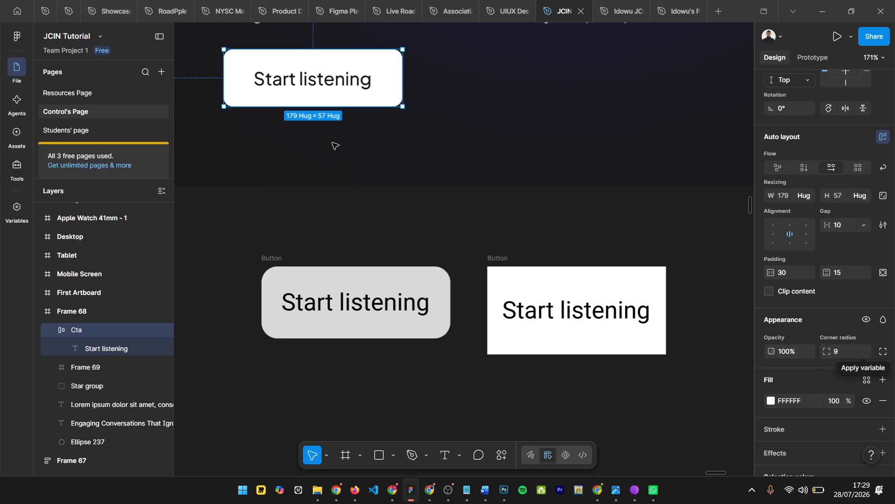
pyautogui.press('Return')
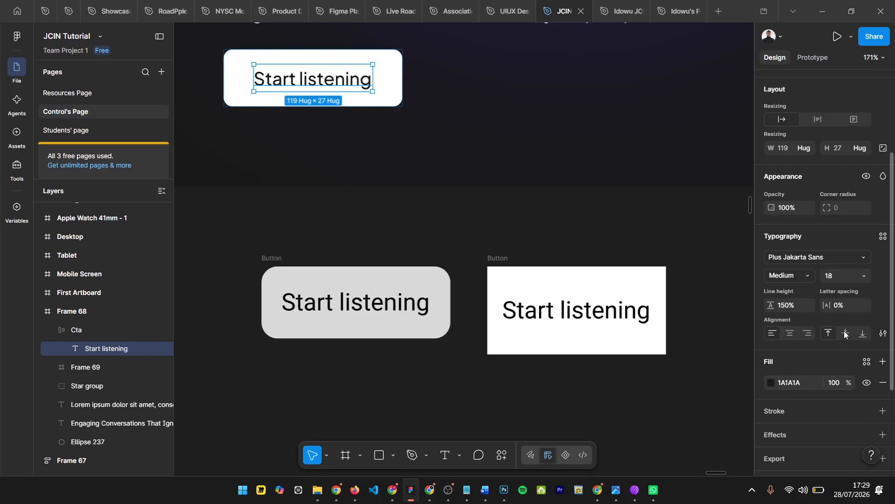
# Step: Set the white Button frame's text to font size 18 and center it horizontally and vertically in the frame
pyautogui.click(583, 314)
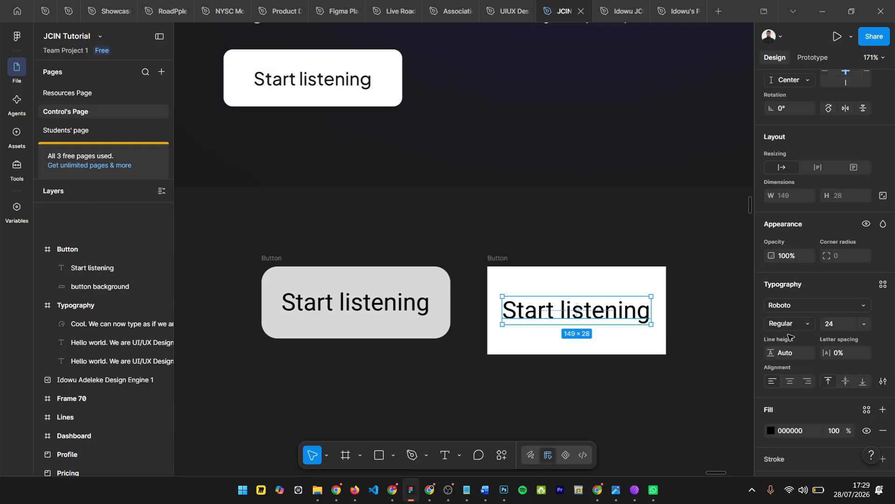
pyautogui.click(839, 325)
pyautogui.write('18')
pyautogui.press('Return')
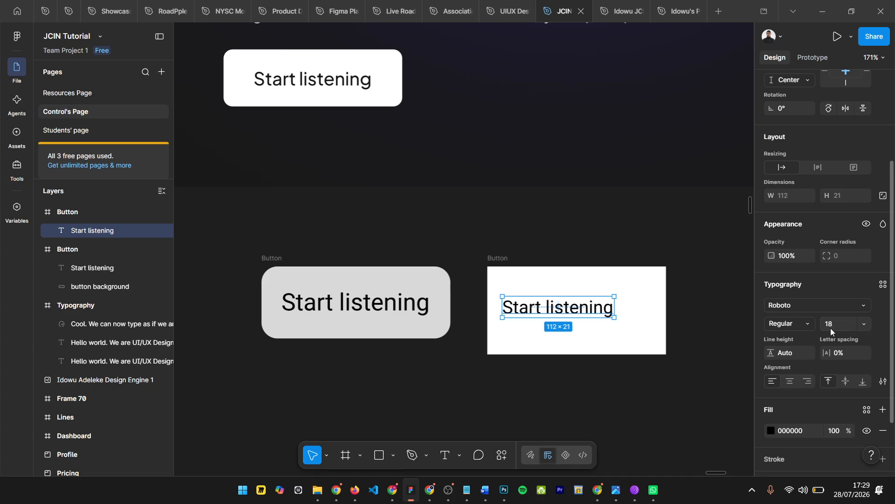
pyautogui.scroll(3, 843, 191)
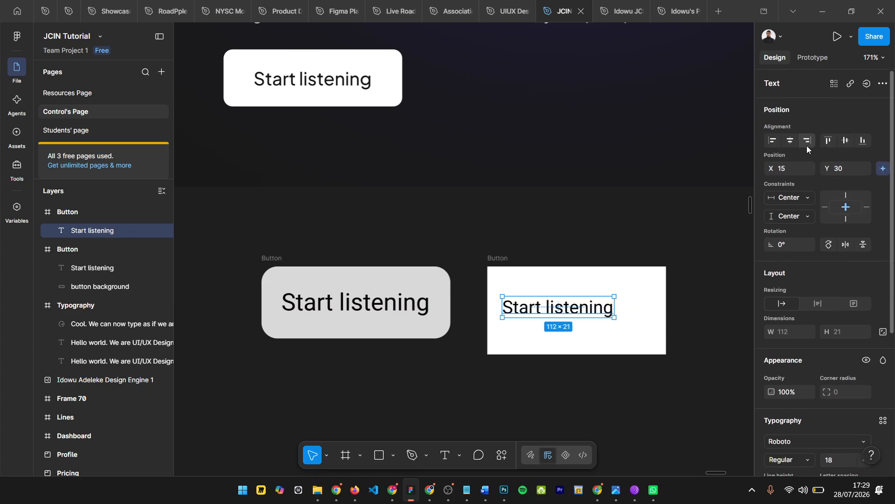
pyautogui.click(793, 141)
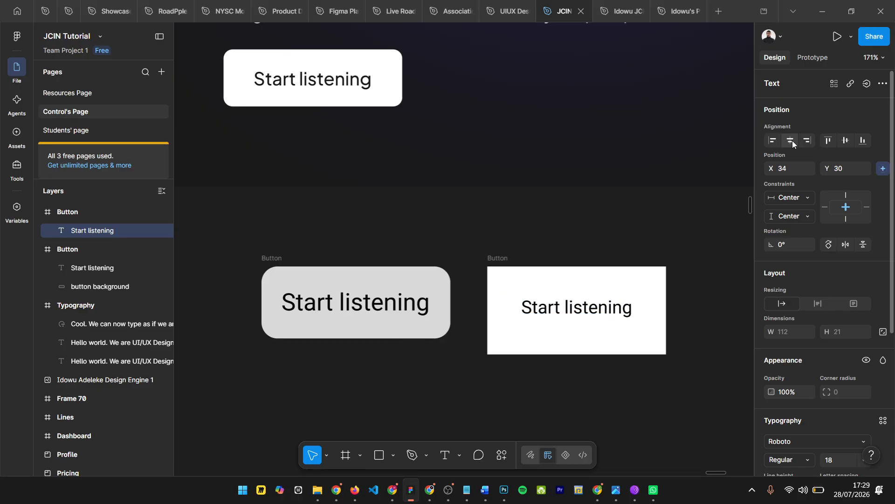
pyautogui.click(843, 138)
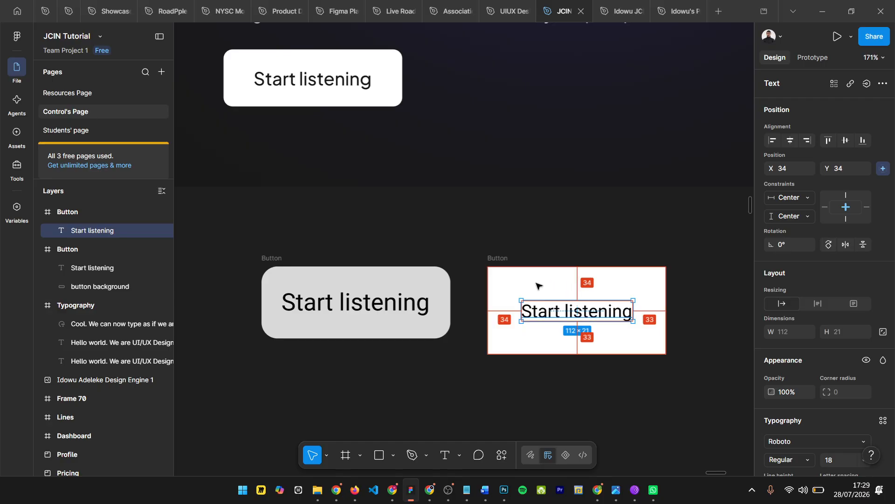
# Step: Shift the "Start listening" text horizontally within the white Button frame to X 20 and check its side margins
pyautogui.hotkey('shift', 'Left')
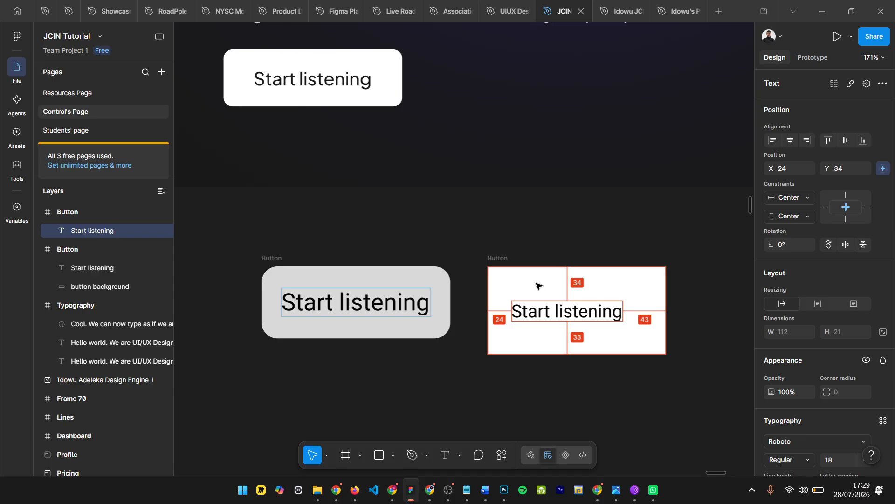
pyautogui.press('Left')
pyautogui.press('Left')
pyautogui.press('Left')
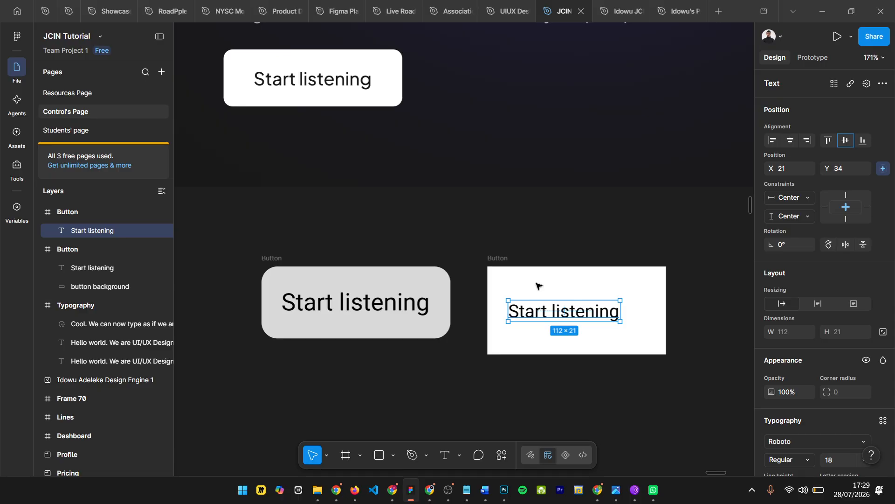
pyautogui.press('alt')
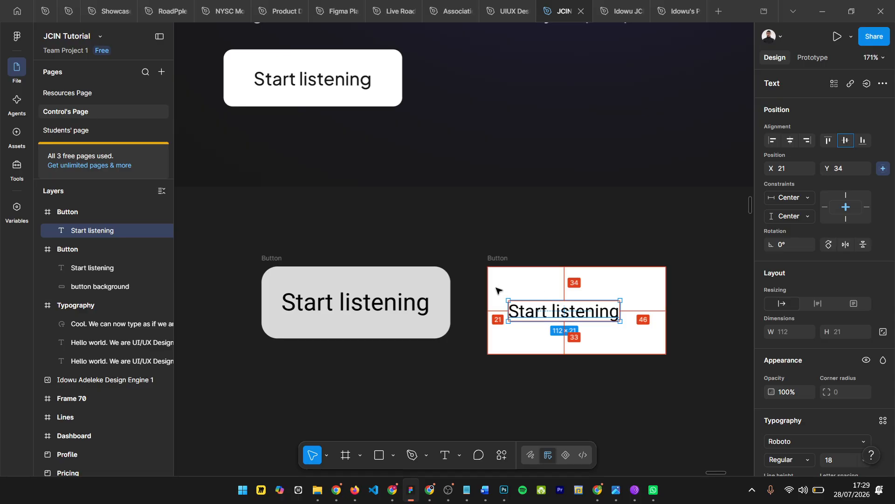
pyautogui.press('Left')
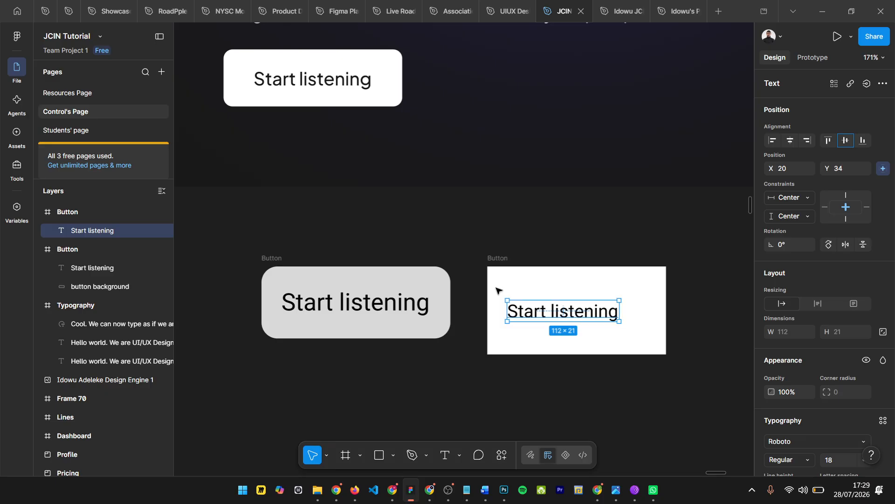
pyautogui.press('alt')
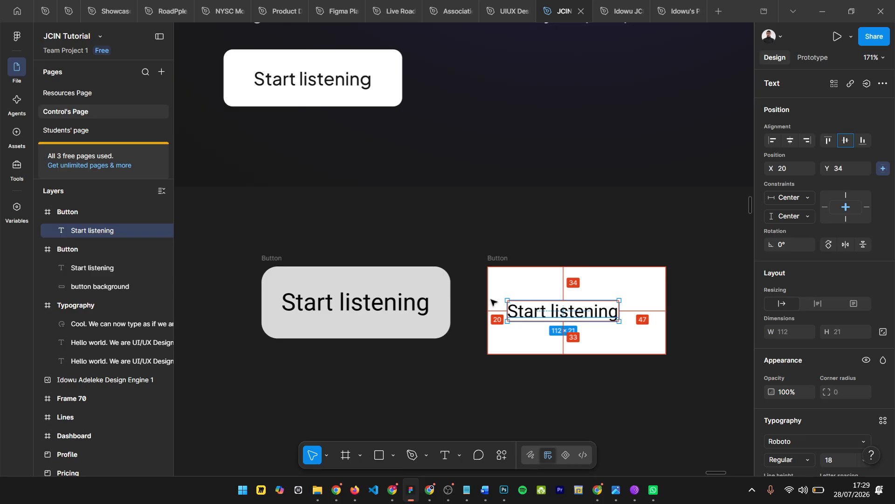
# Step: Nudge the "Start listening" text within the white Button frame to X 15 and Y 30, checking its margins
pyautogui.press('Left')
pyautogui.press('Left')
pyautogui.press('Left')
pyautogui.press('Left')
pyautogui.press('Left')
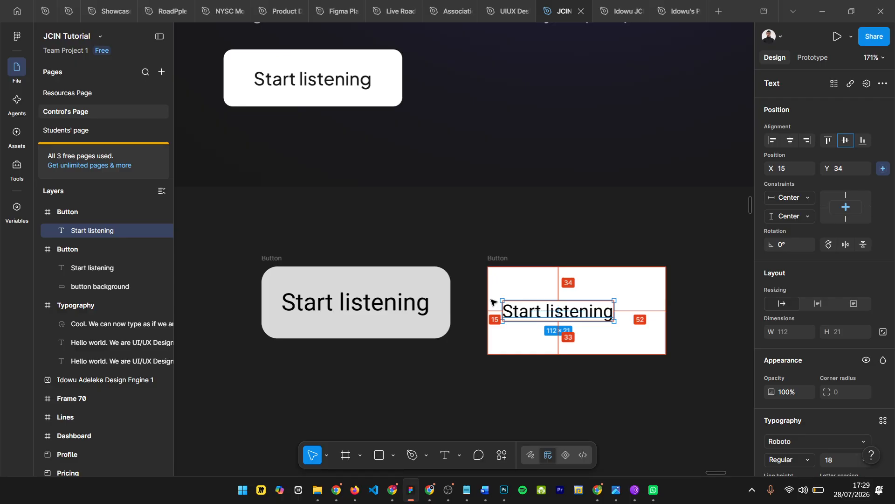
pyautogui.press('Up')
pyautogui.press('Up')
pyautogui.press('Up')
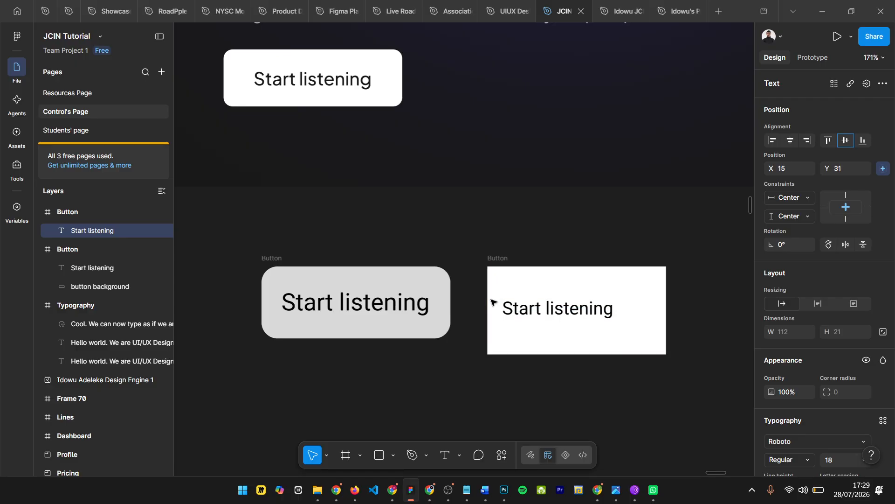
pyautogui.press('Up')
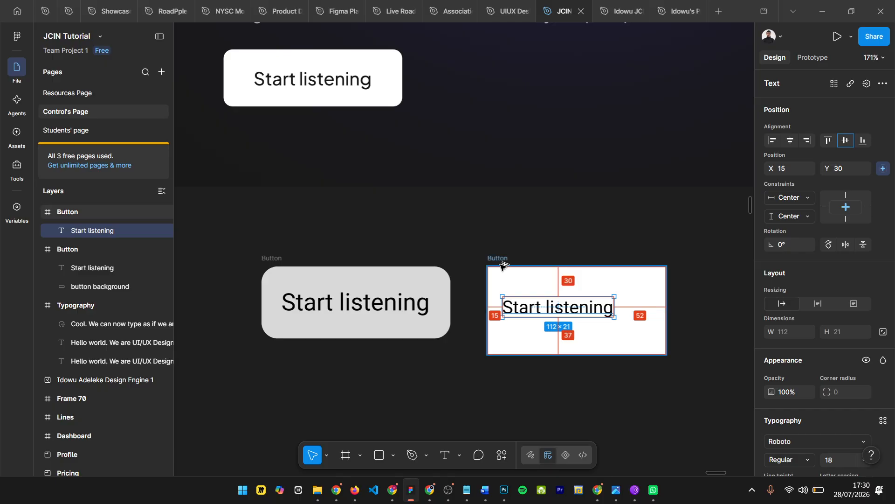
# Step: Set the white Button frame's height to 81 and center its text vertically, checking the margins around it
pyautogui.hotkey('shift', 'Return')
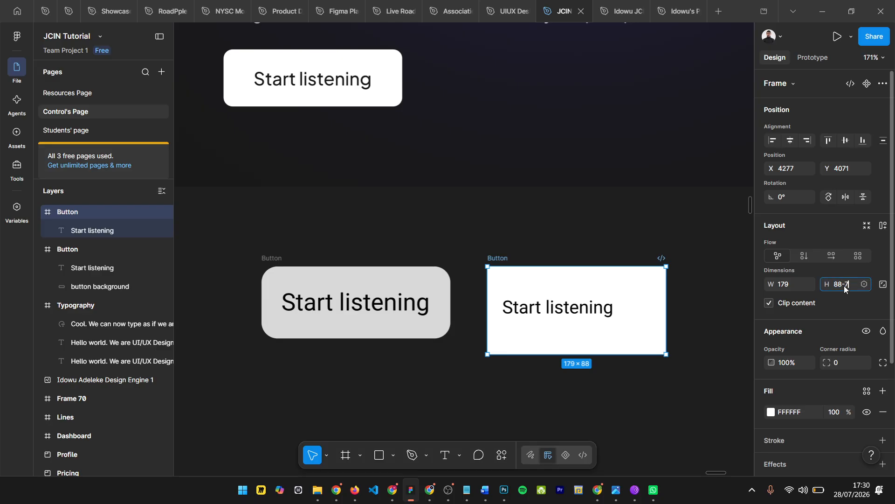
pyautogui.press('Return')
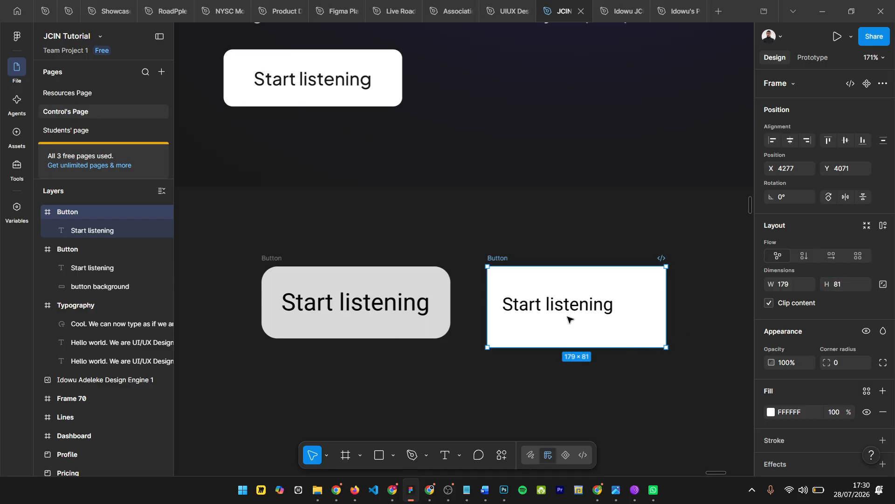
pyautogui.press('Return')
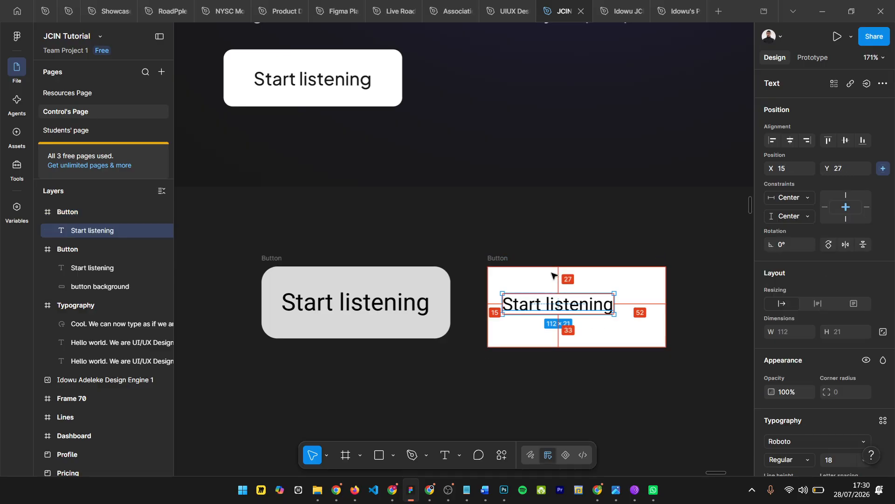
pyautogui.press('Escape')
pyautogui.press('Return')
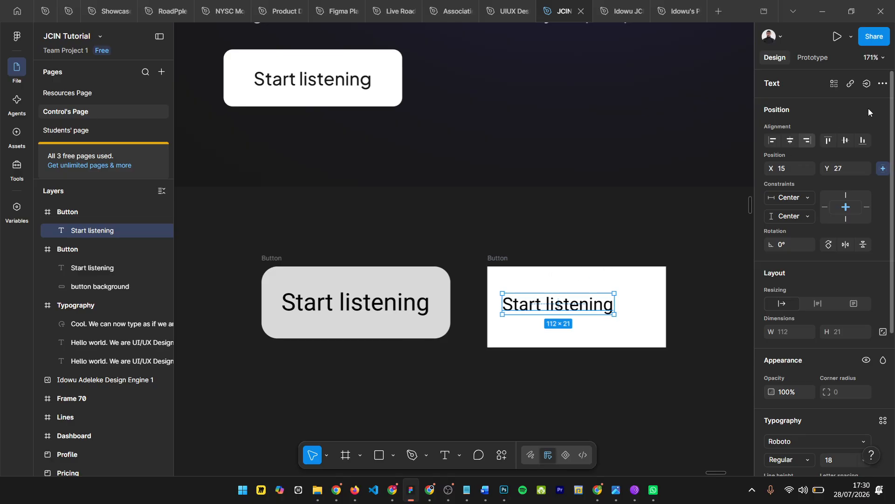
pyautogui.click(841, 140)
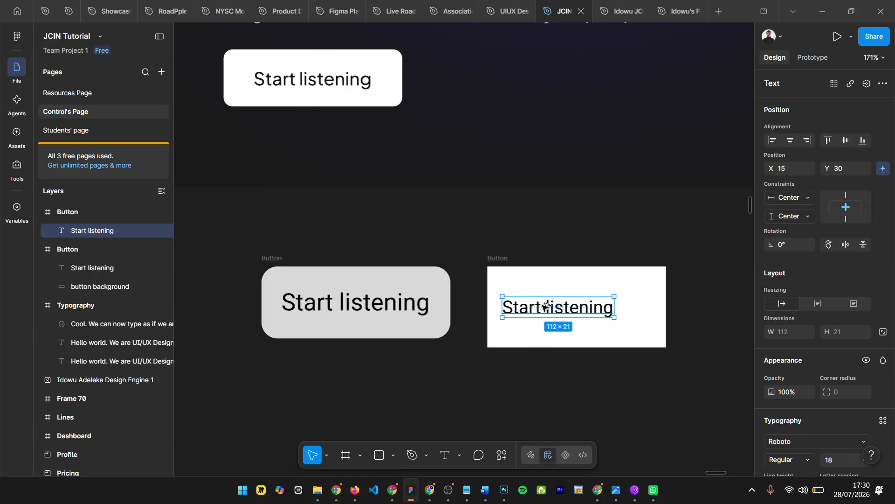
pyautogui.press('alt')
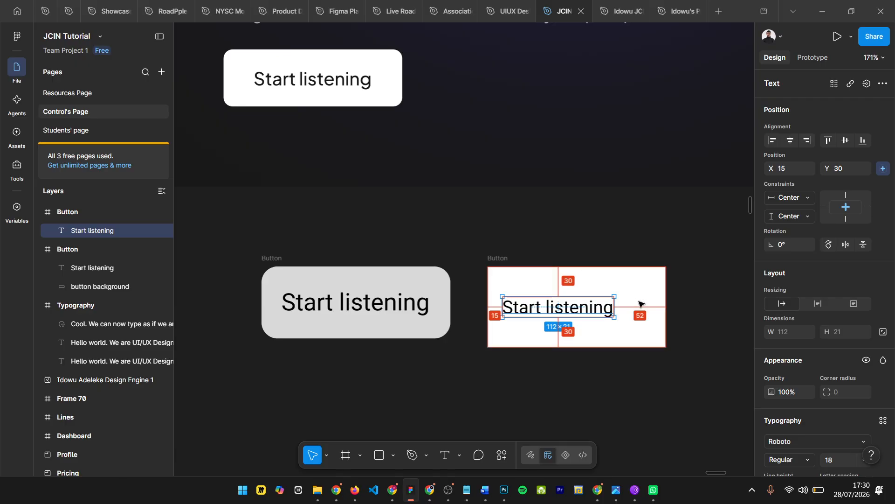
# Step: Switch to the Calculator, compute 52 − 15 for the excess side margin, and close it
pyautogui.click(247, 486)
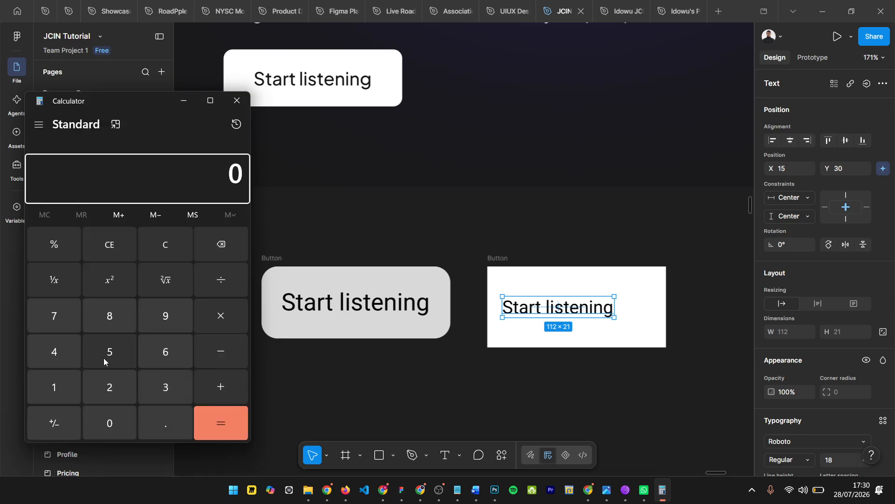
pyautogui.click(118, 360)
pyautogui.click(118, 381)
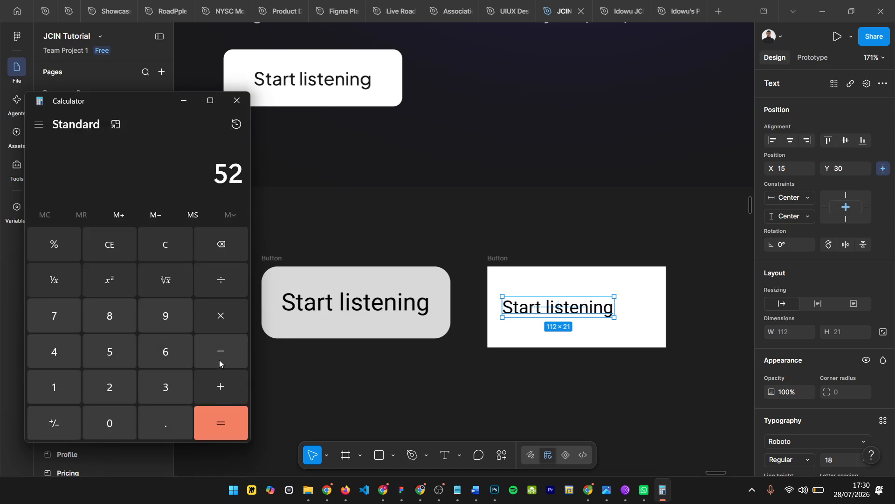
pyautogui.click(57, 390)
pyautogui.click(102, 353)
pyautogui.click(206, 420)
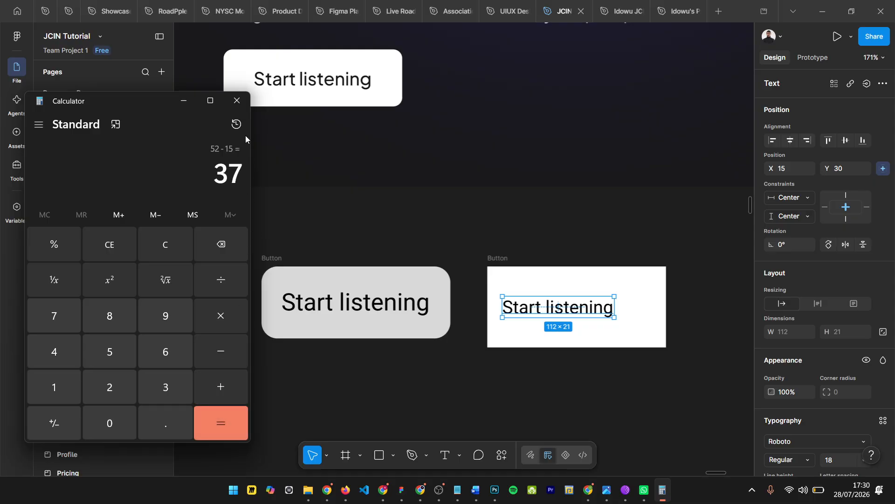
pyautogui.click(237, 100)
# Step: Reduce the white Button frame's width by 37 to 142
pyautogui.click(506, 270)
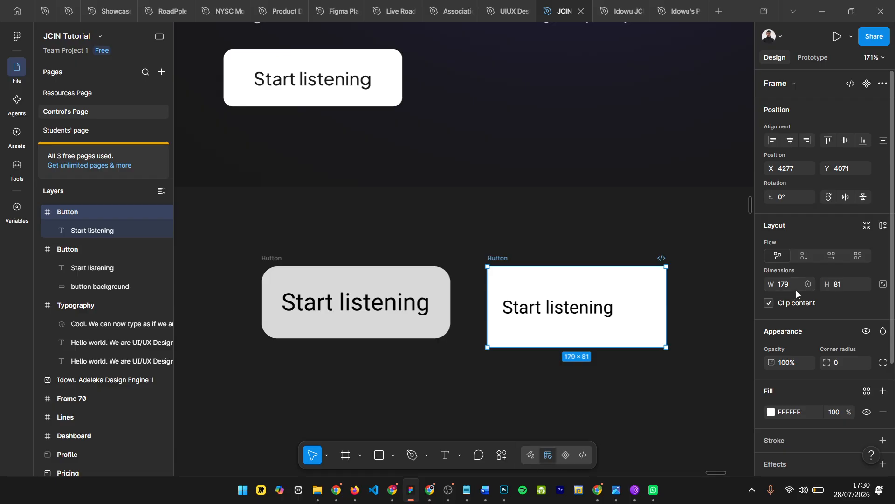
pyautogui.press('Right')
pyautogui.write('-37')
pyautogui.press('Return')
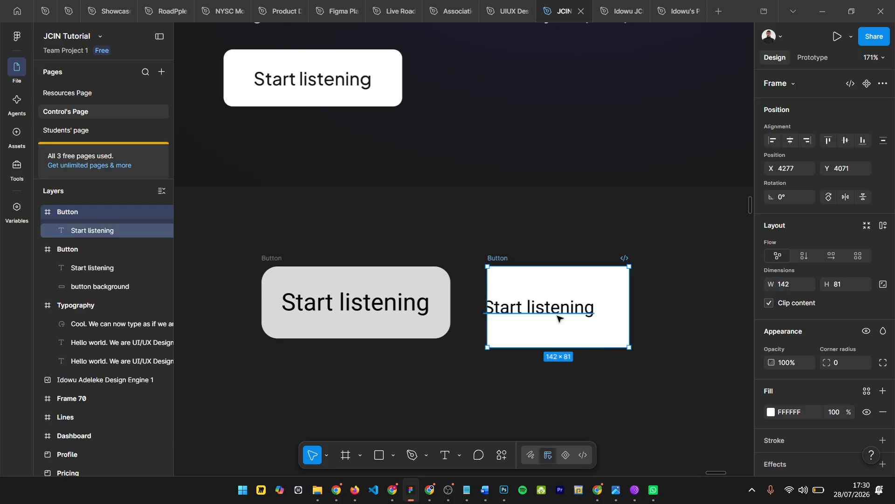
# Step: Center the "Start listening" text horizontally in the white Button frame and set the frame's corner radius to 9
pyautogui.press('Return')
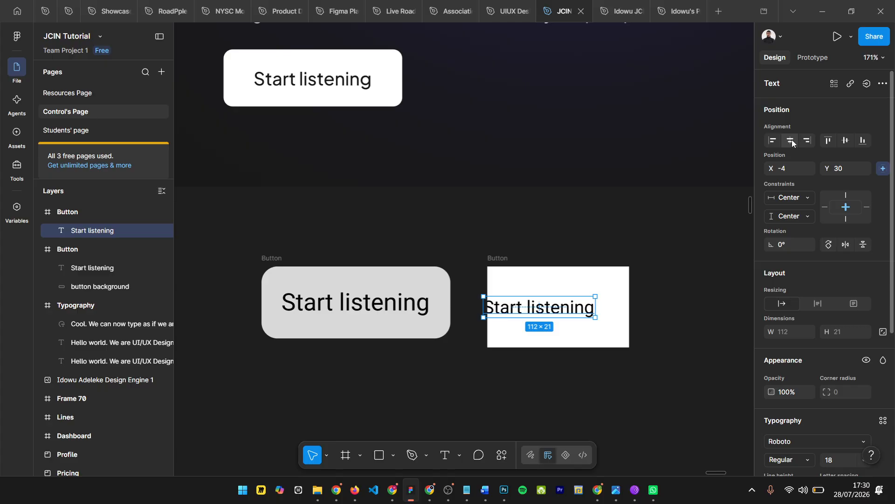
pyautogui.click(793, 141)
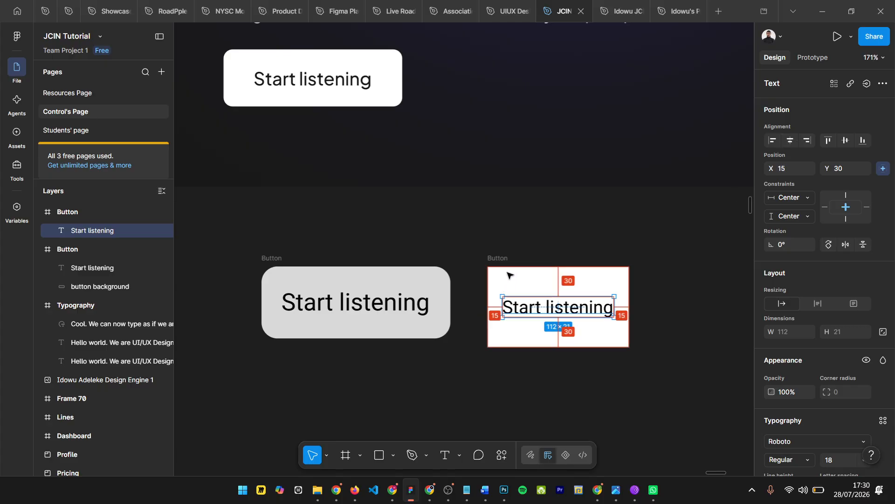
pyautogui.click(501, 258)
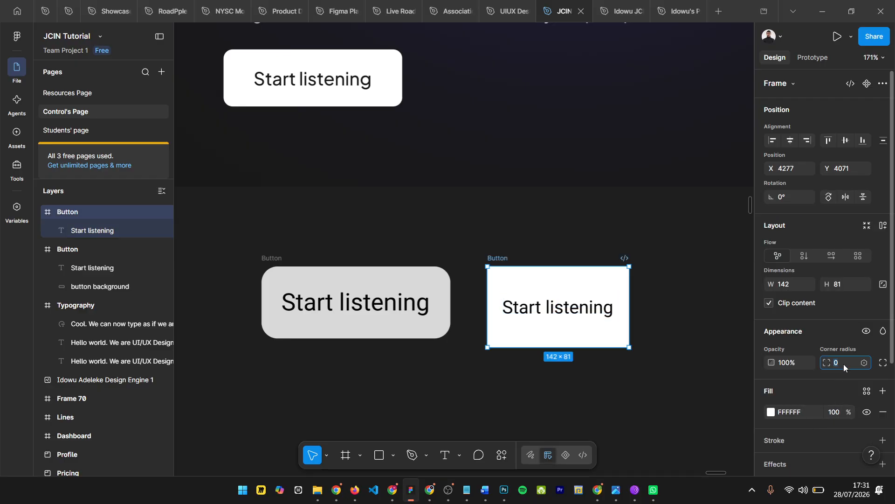
pyautogui.press('Return')
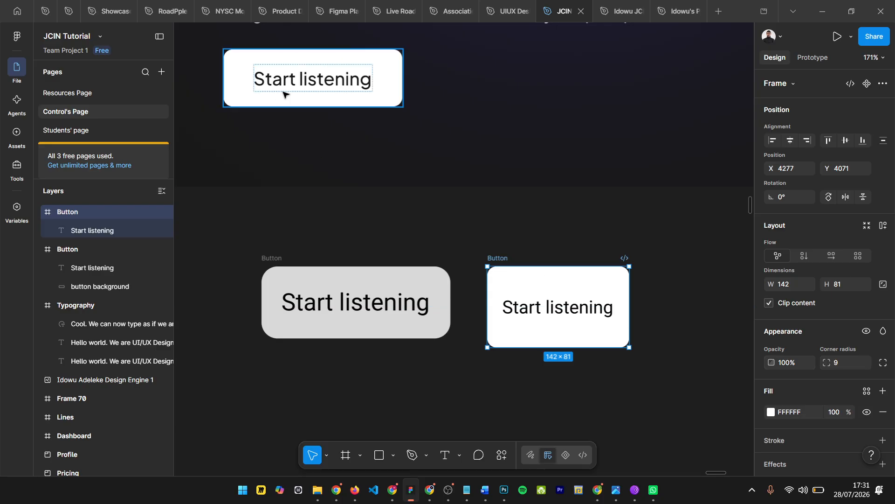
# Step: Compare the original button's typography with the white Button frame's text and set that text's font to Plus Jakarta Sans
pyautogui.click(279, 70)
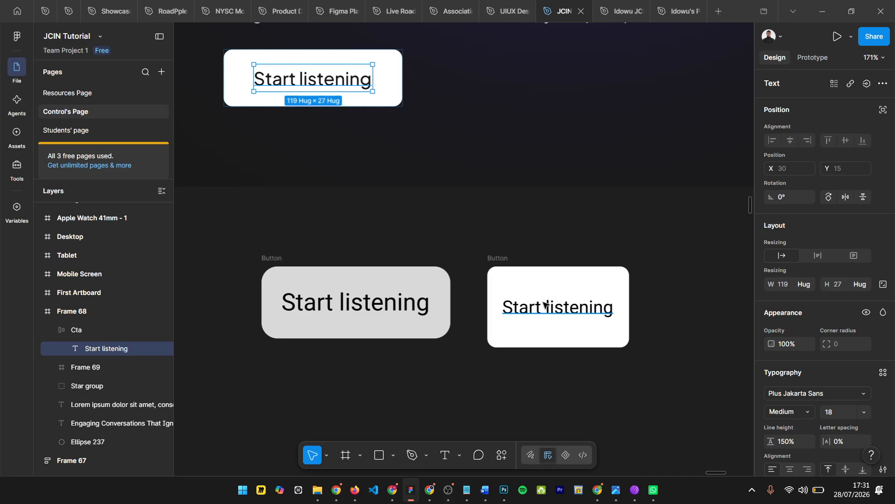
pyautogui.click(513, 303)
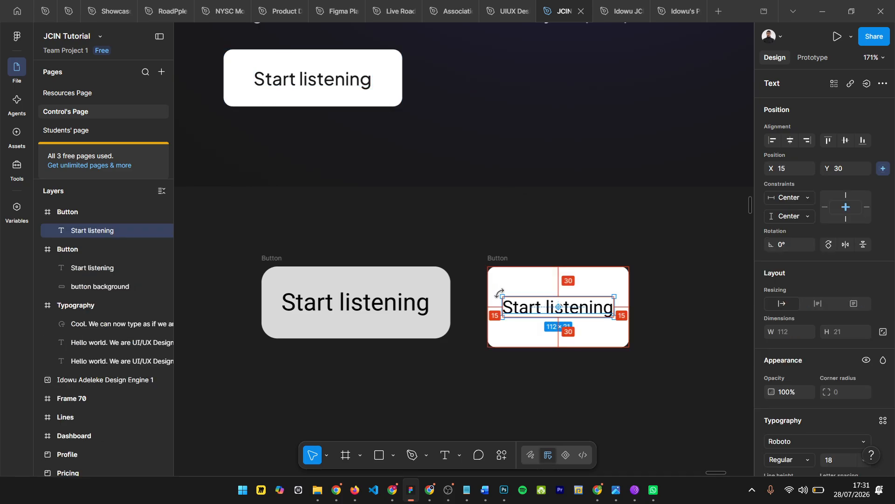
pyautogui.click(349, 86)
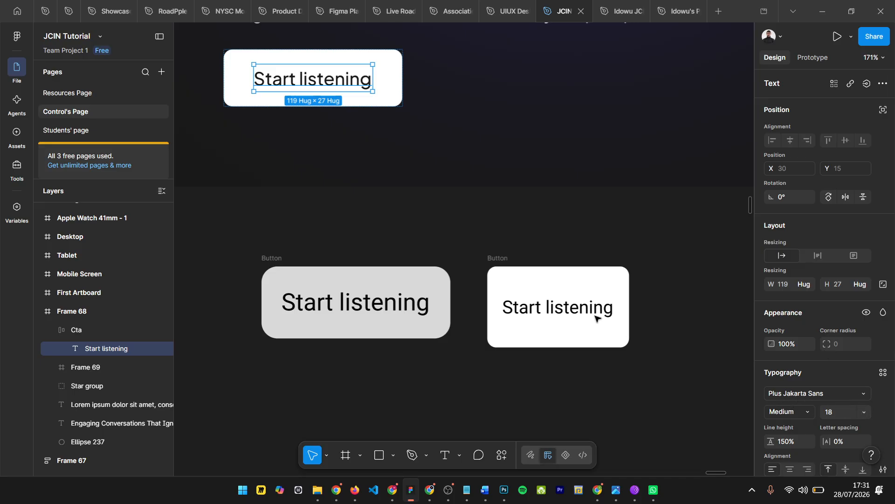
pyautogui.click(561, 307)
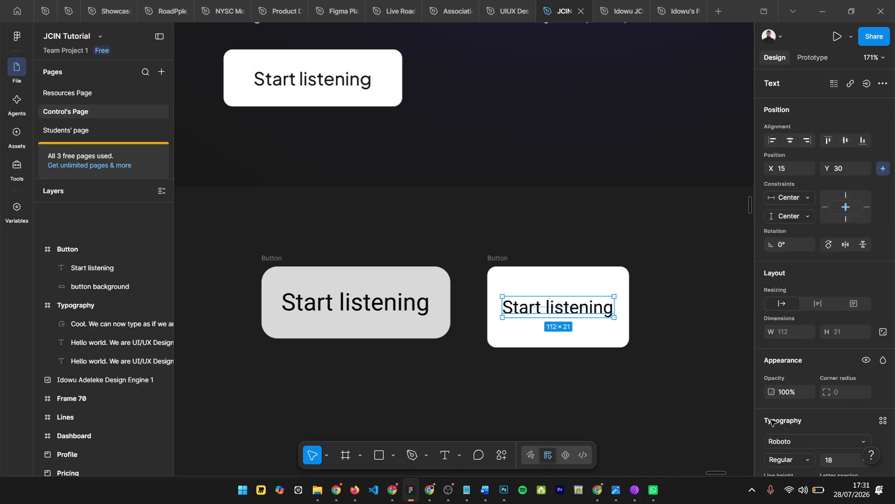
pyautogui.click(788, 441)
pyautogui.scroll(-3, 816, 436)
pyautogui.write('plus ja')
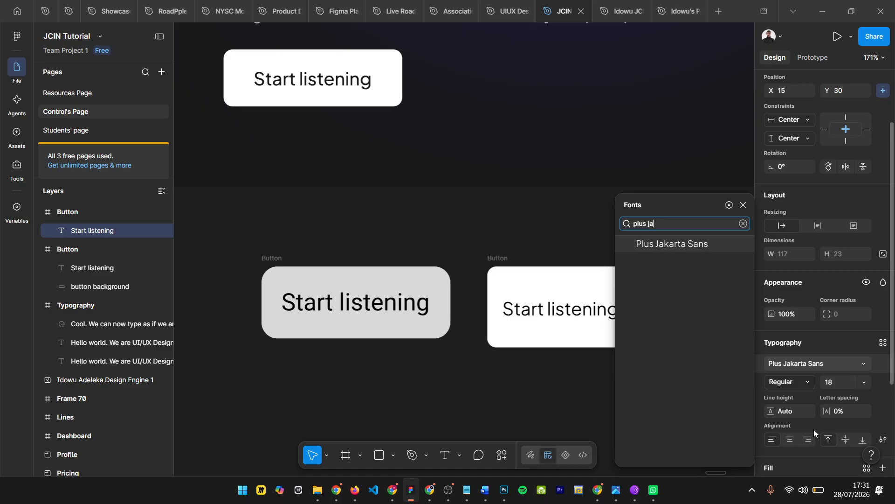
pyautogui.press('Escape')
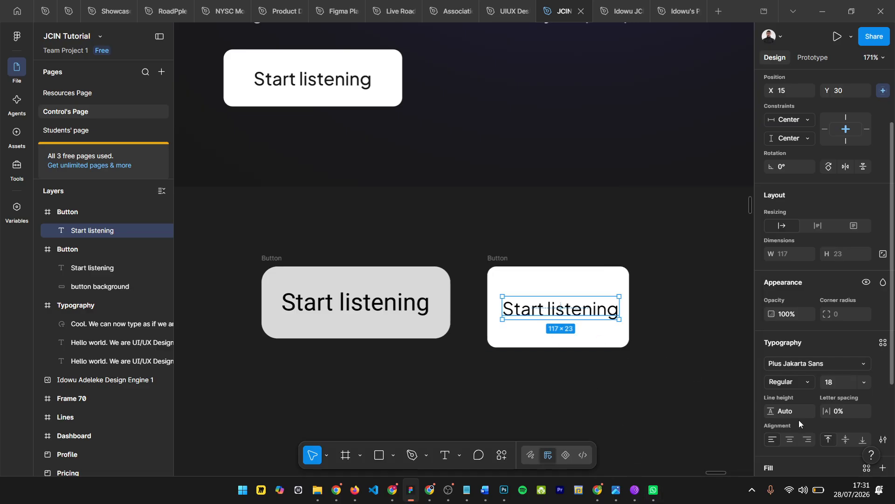
# Step: Compare the text settings and margins of the landing page's original button with those of the white Button frame
pyautogui.click(300, 80)
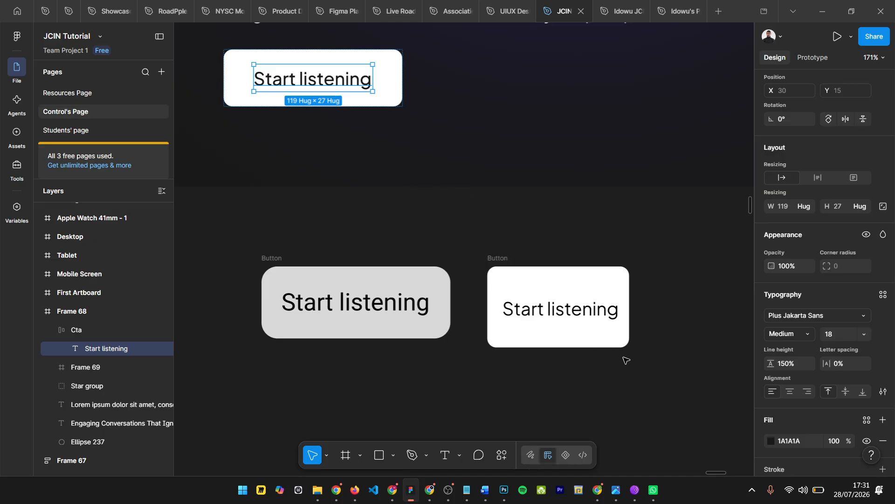
pyautogui.click(559, 311)
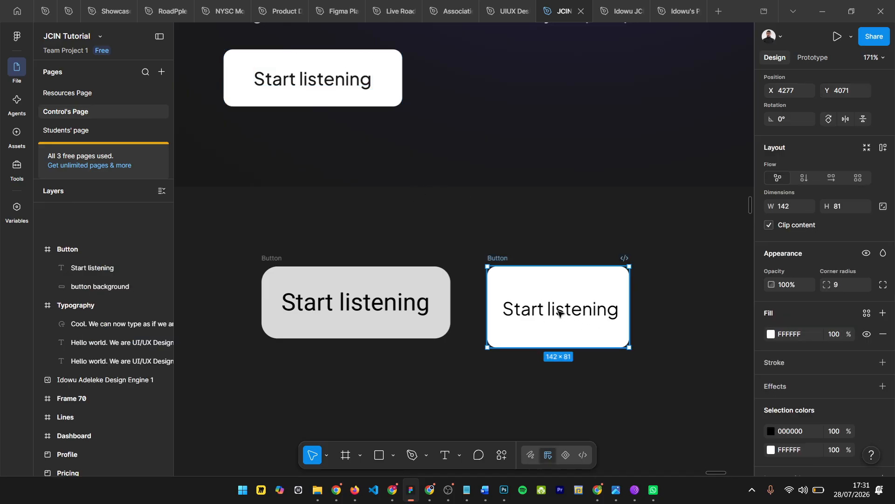
pyautogui.click(311, 93)
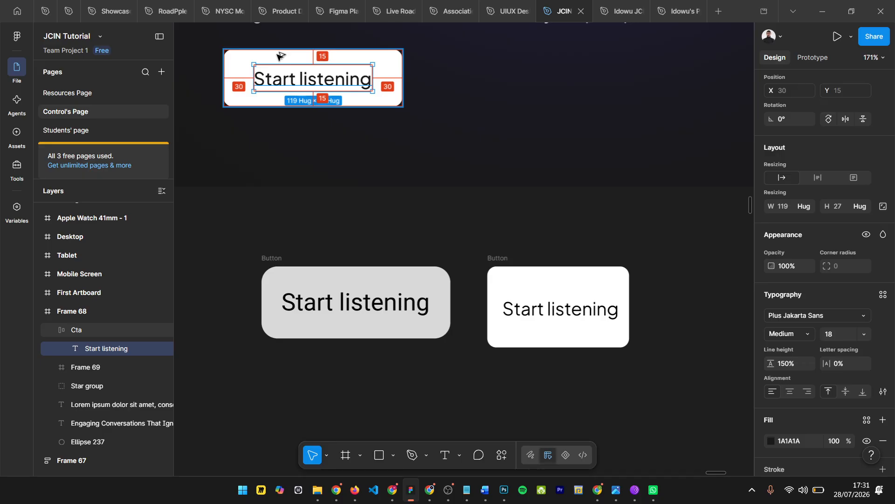
pyautogui.click(555, 309)
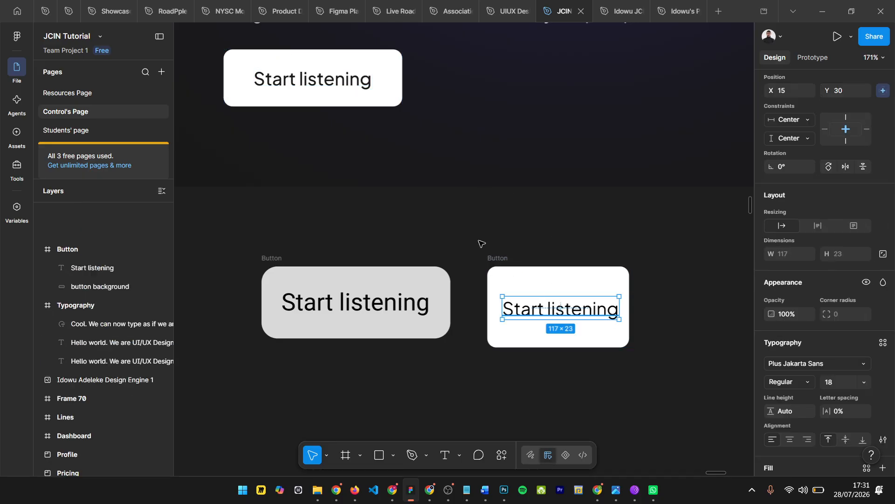
pyautogui.click(290, 80)
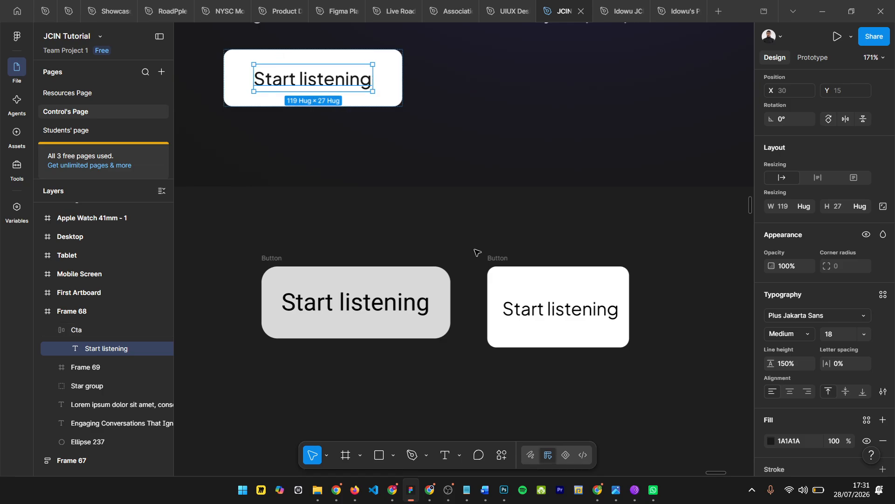
pyautogui.click(544, 322)
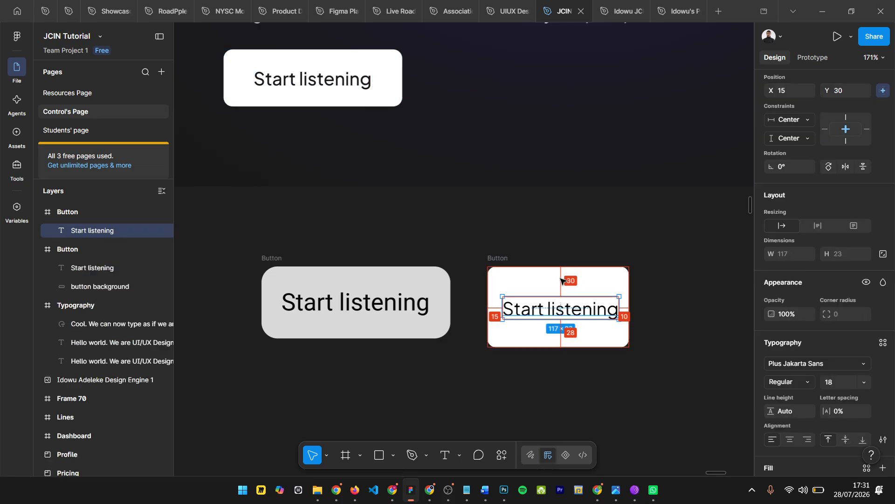
# Step: Nudge the "Start listening" text up inside the white Button frame in steps of 10 to Y 10
pyautogui.hotkey('shift', 'Up')
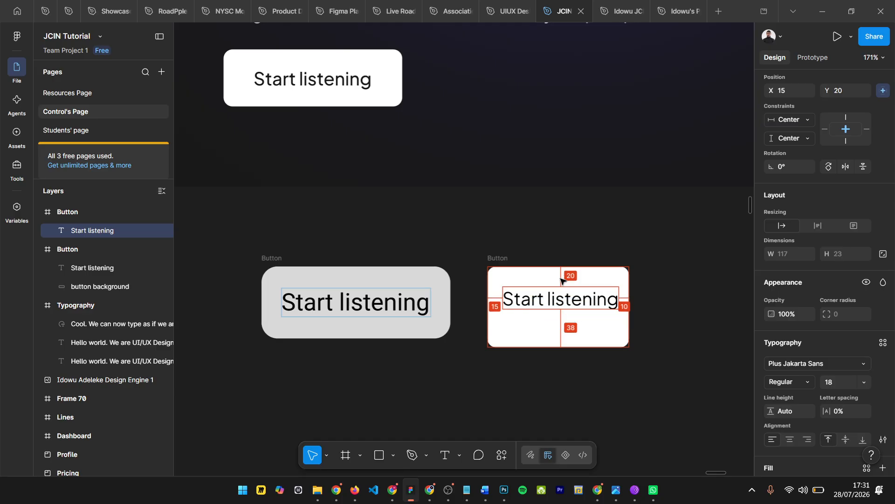
pyautogui.hotkey('shift', 'Down')
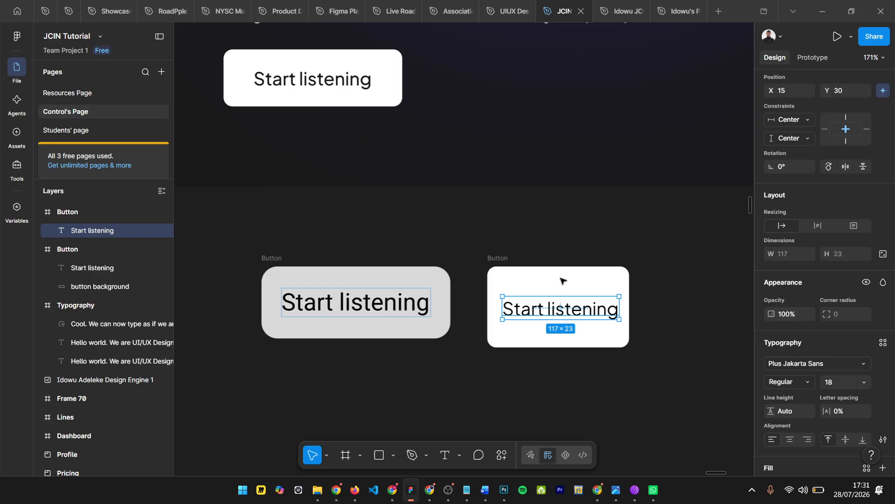
pyautogui.hotkey('shift', 'Up')
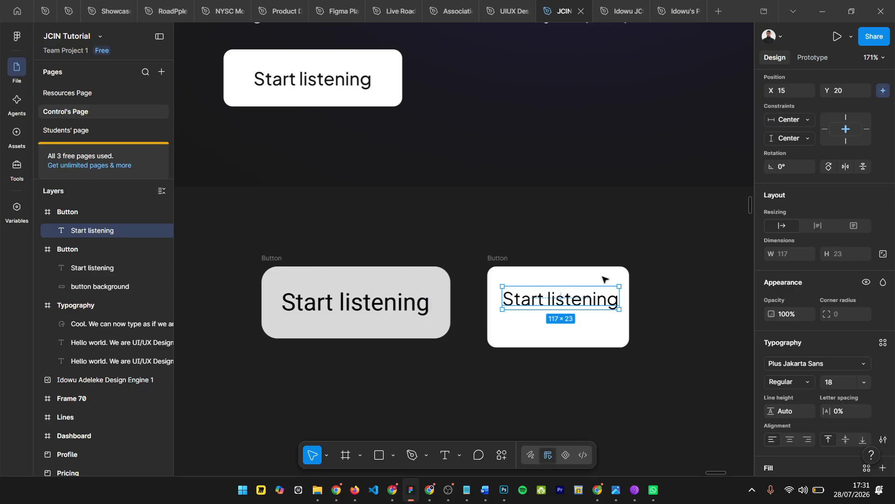
pyautogui.press('alt')
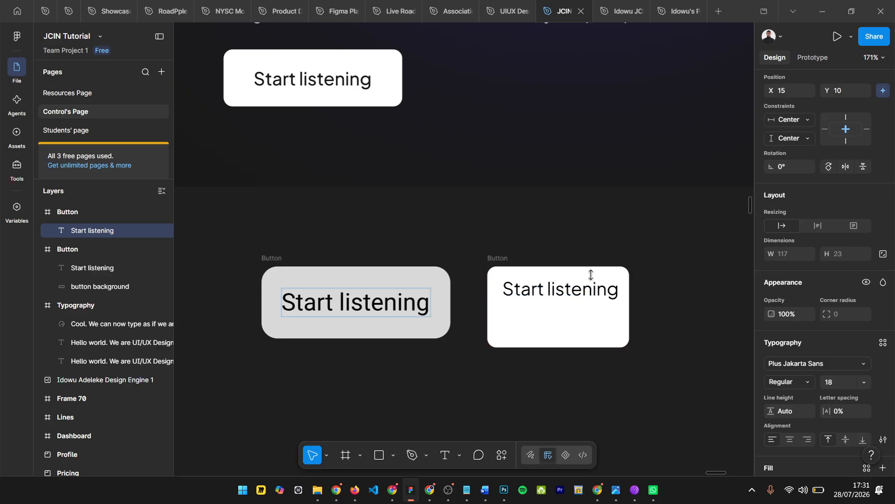
# Step: Fine-tune the vertical position of the white Button frame's text to Y 18, trying both small and big nudges
pyautogui.press('Up')
pyautogui.press('Up')
pyautogui.press('Up')
pyautogui.press('Up')
pyautogui.press('Up')
pyautogui.press('Up')
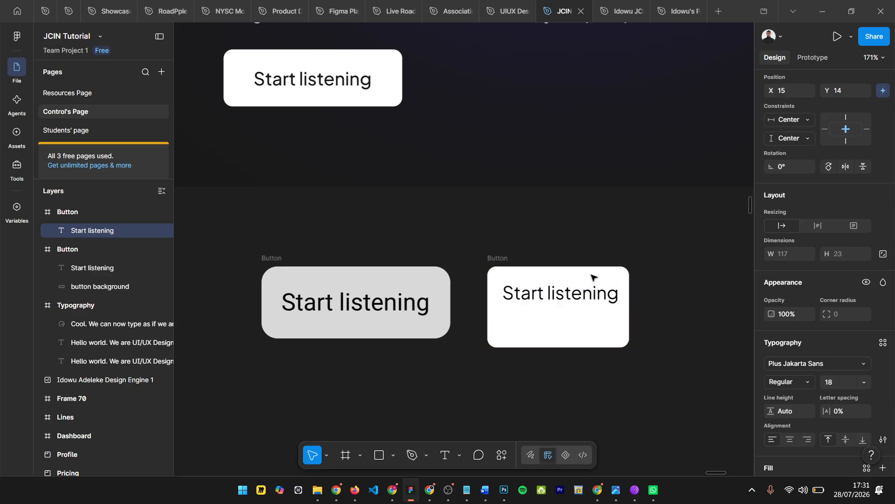
pyautogui.press('Down')
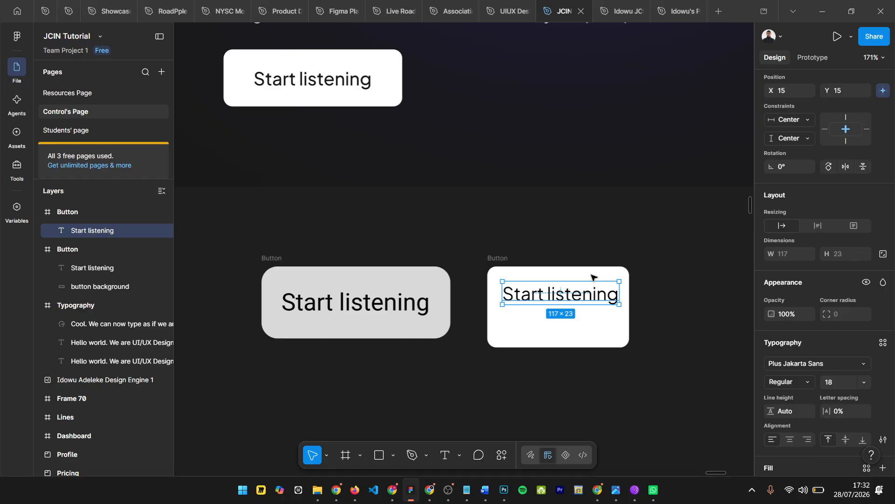
pyautogui.press('Down')
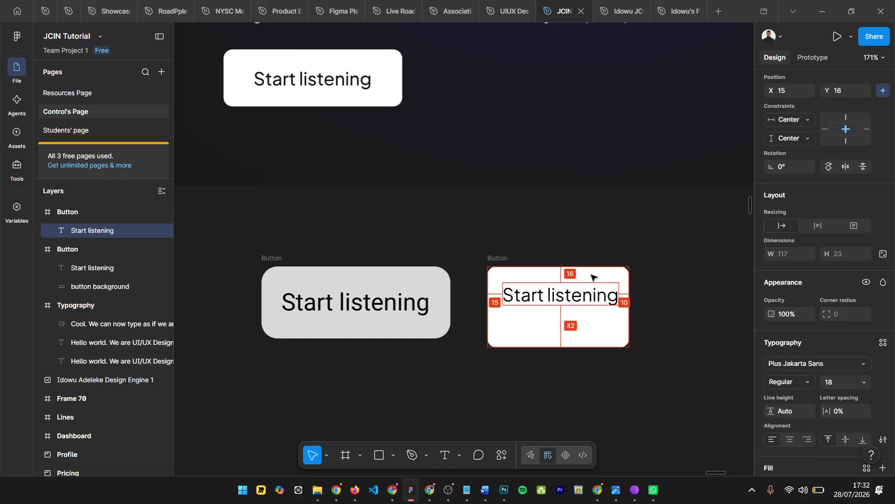
pyautogui.press('Down')
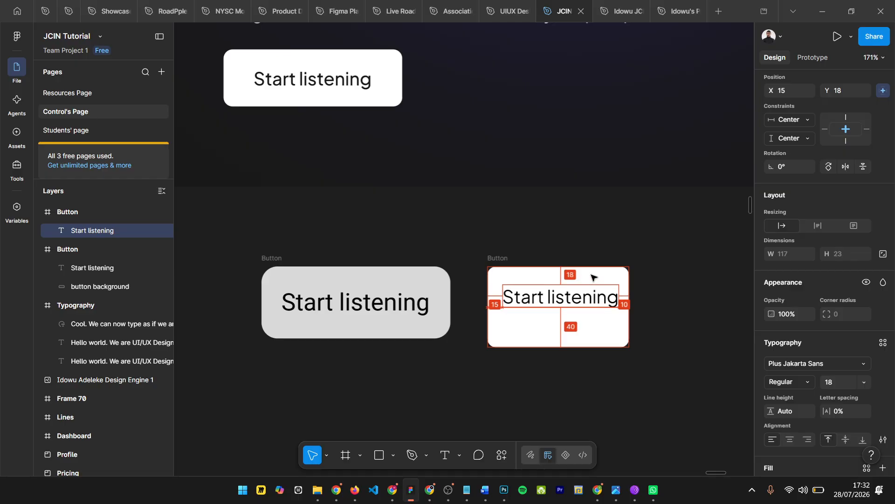
pyautogui.press('Down')
pyautogui.hotkey('shift', 'Down')
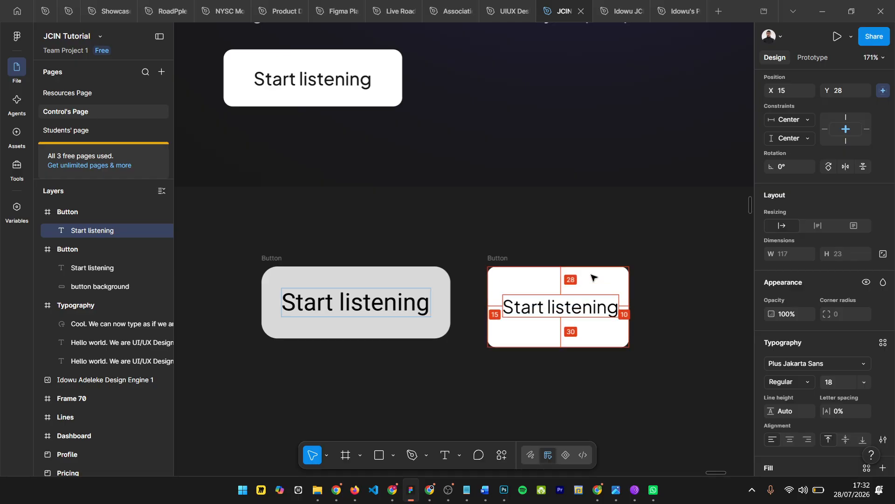
pyautogui.hotkey('shift', 'Up')
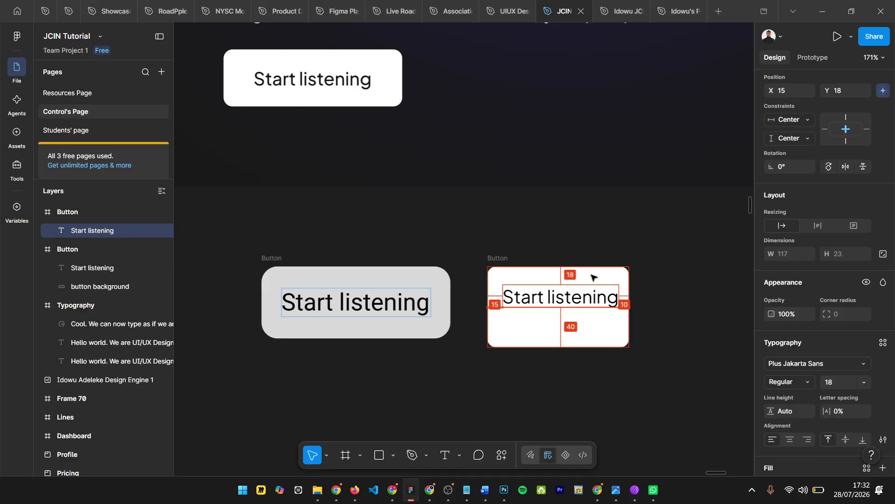
# Step: Check the small and big nudge amounts in the preferences
pyautogui.click(15, 40)
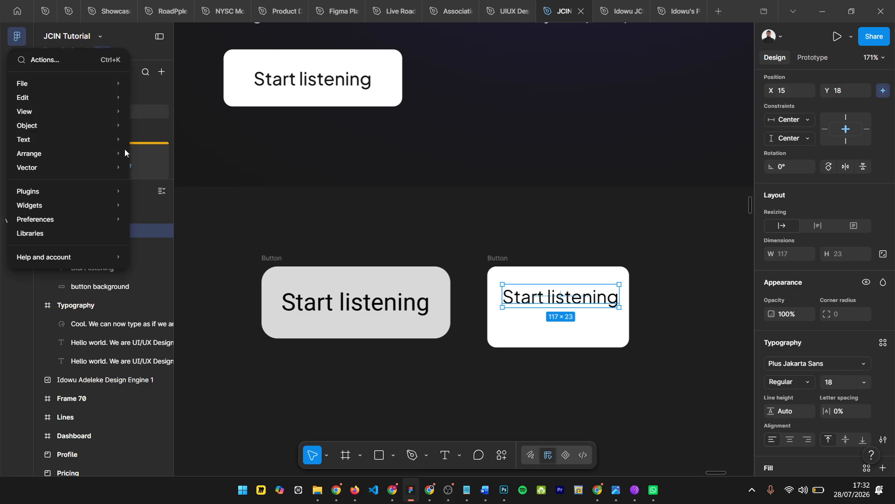
pyautogui.moveTo(93, 218)
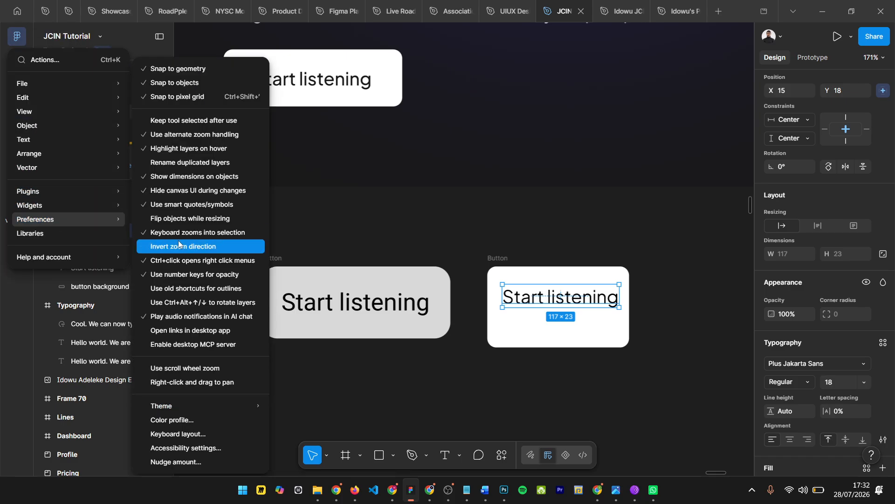
pyautogui.click(182, 463)
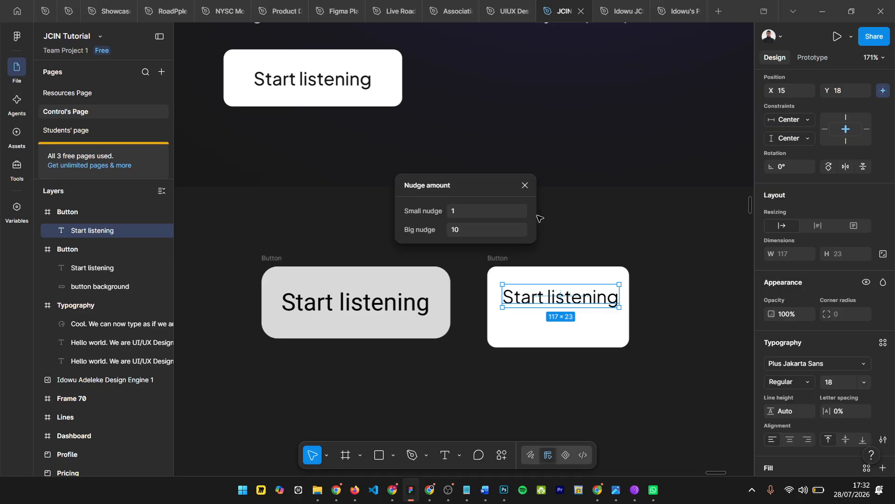
pyautogui.click(529, 189)
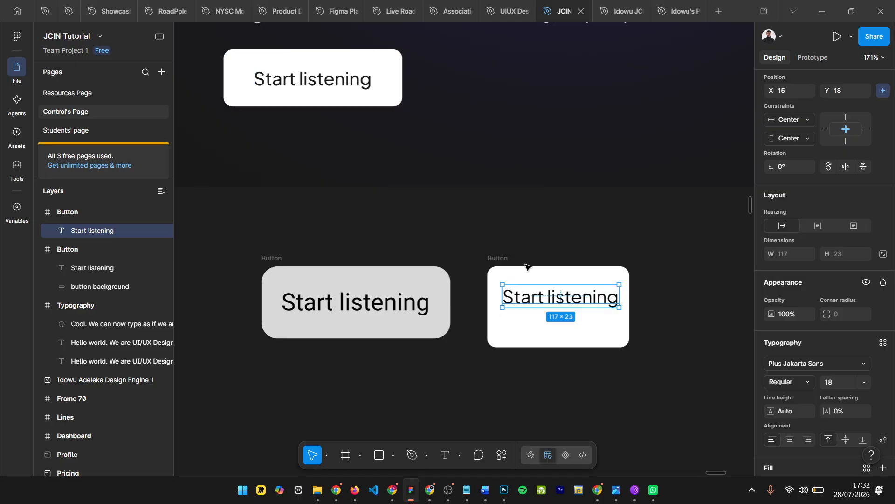
# Step: Nudge the "Start listening" text up to leave a top margin of 15 in the white Button frame
pyautogui.press('alt')
pyautogui.press('Up')
pyautogui.press('Up')
pyautogui.press('Up')
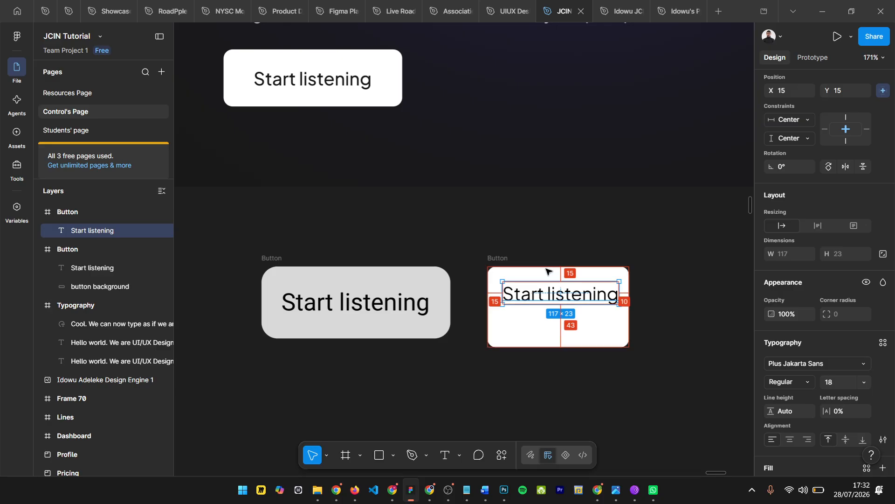
# Step: Nudge the "Start listening" text horizontally to leave a left margin of 30 in the white Button frame
pyautogui.press('Right')
pyautogui.press('Right')
pyautogui.press('Right')
pyautogui.press('Right')
pyautogui.press('Right')
pyautogui.press('Right')
pyautogui.press('Right')
pyautogui.press('Right')
pyautogui.press('Right')
pyautogui.press('Right')
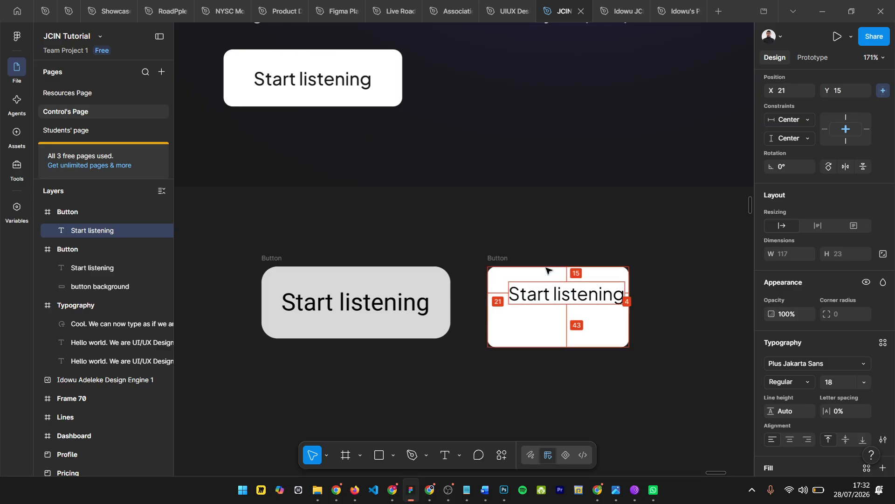
pyautogui.press('Right')
pyautogui.press('Right')
pyautogui.press('Right')
pyautogui.press('Right')
pyautogui.press('Right')
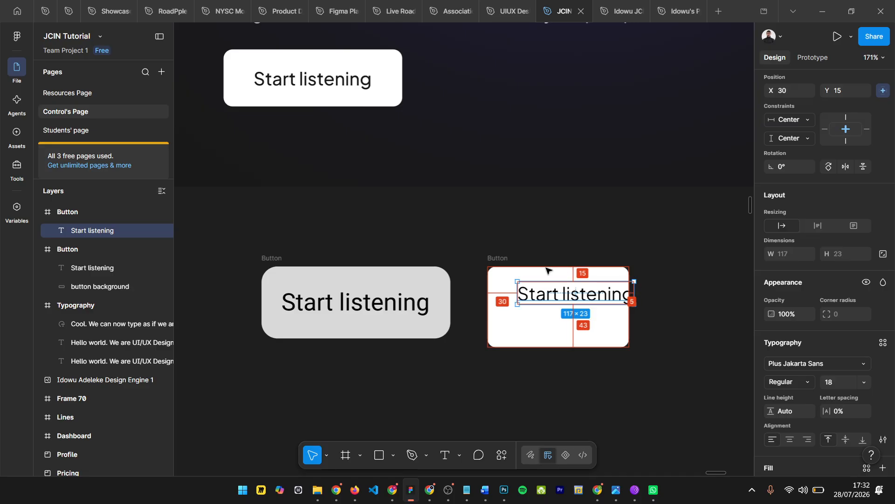
# Step: Resize the white Button frame freehand to about 186 wide and 55 high around its text
pyautogui.click(491, 258)
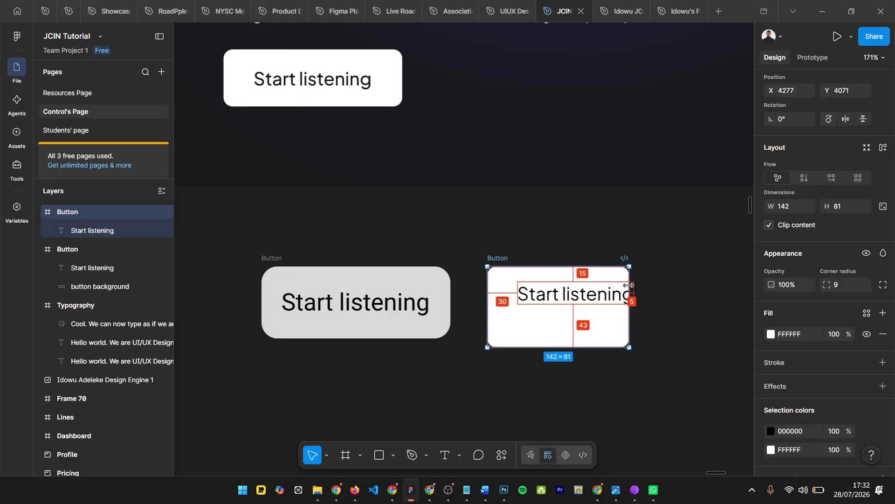
pyautogui.scroll(3, 635, 298)
pyautogui.scroll(3, 635, 299)
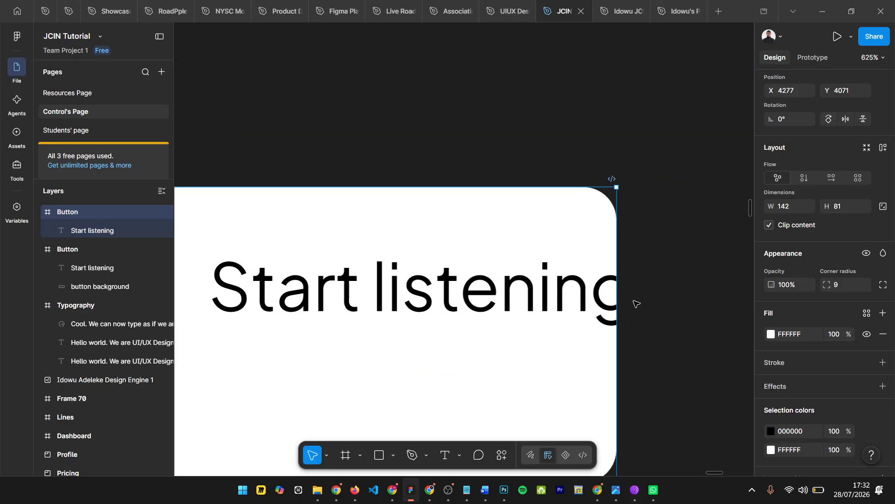
pyautogui.scroll(-2, 635, 300)
pyautogui.moveTo(625, 267); pyautogui.dragTo(708, 261)
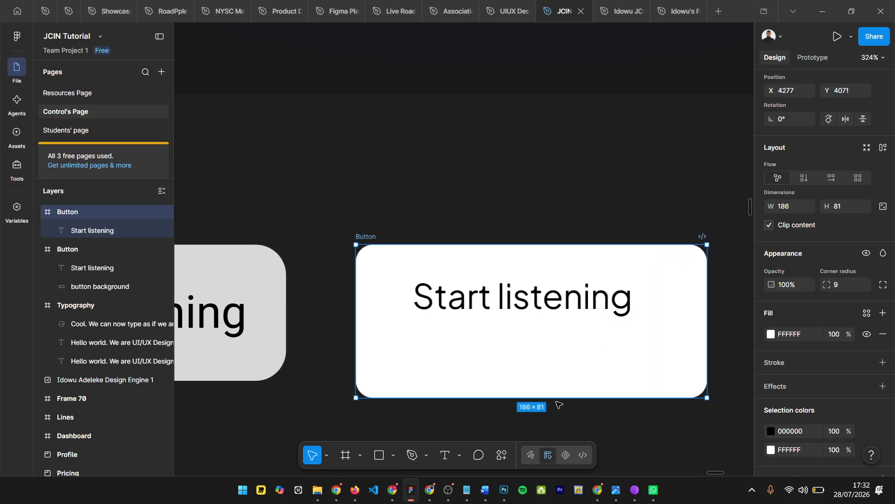
pyautogui.moveTo(559, 397); pyautogui.dragTo(564, 349)
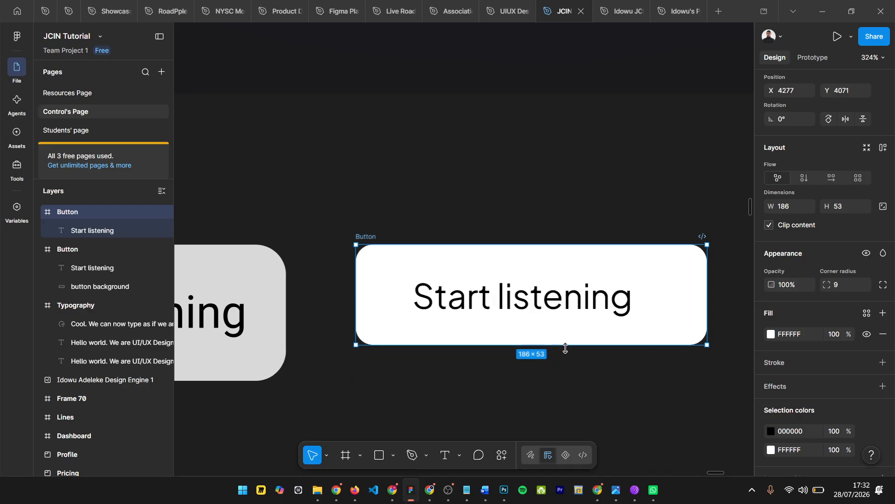
# Step: Check the text's margins and reduce the white Button frame's height by 2 to 53
pyautogui.press('Return')
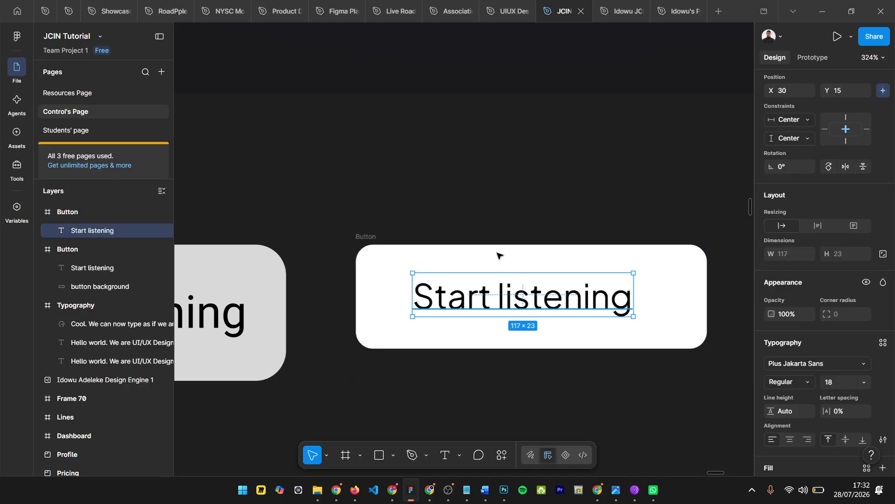
pyautogui.press('alt')
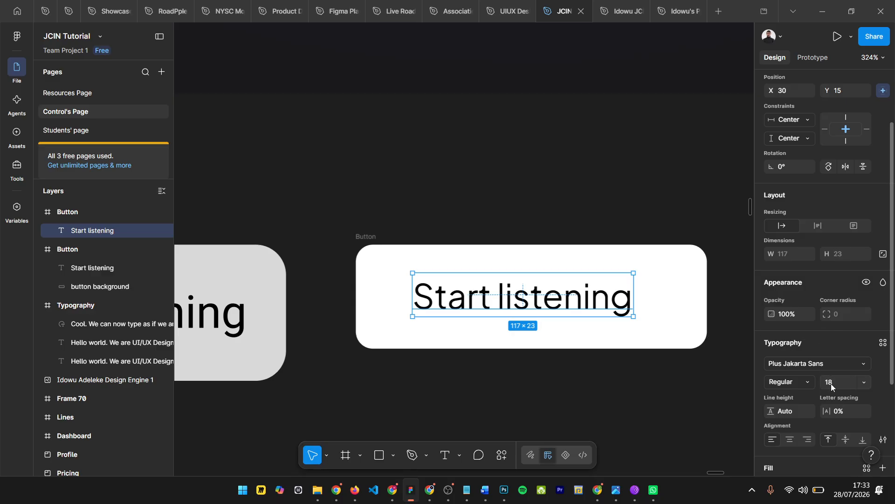
pyautogui.click(486, 256)
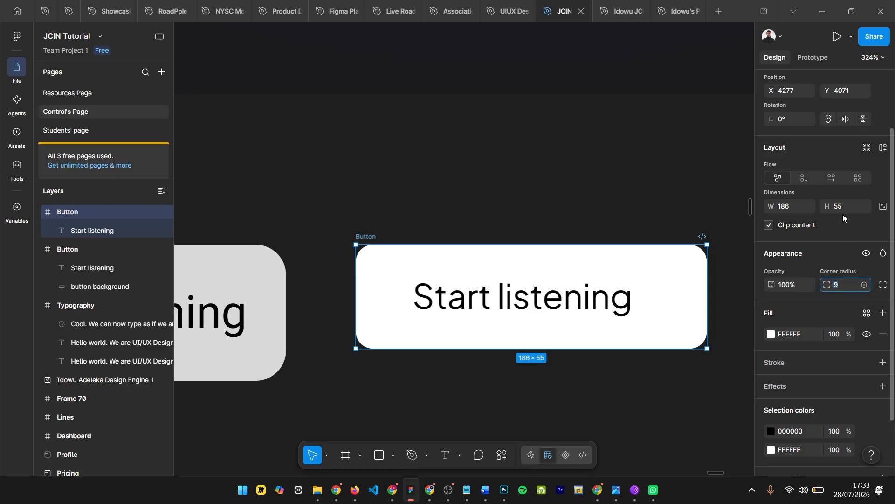
pyautogui.press('Return')
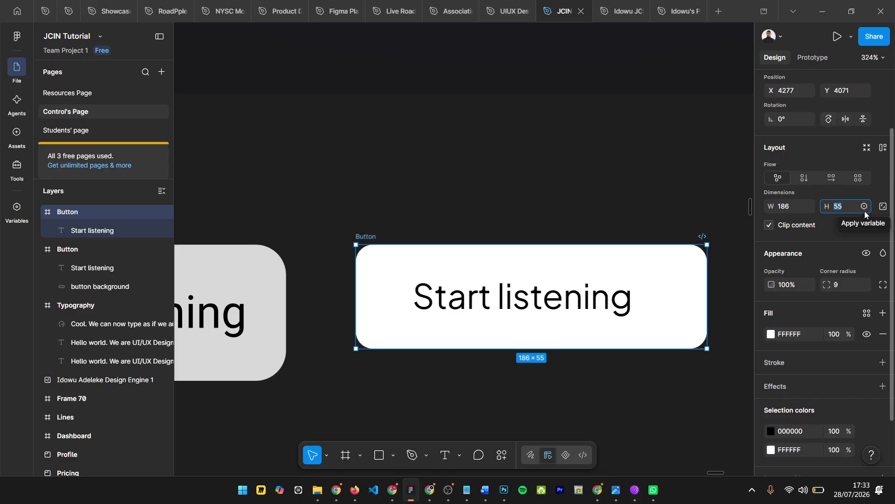
pyautogui.click(864, 210)
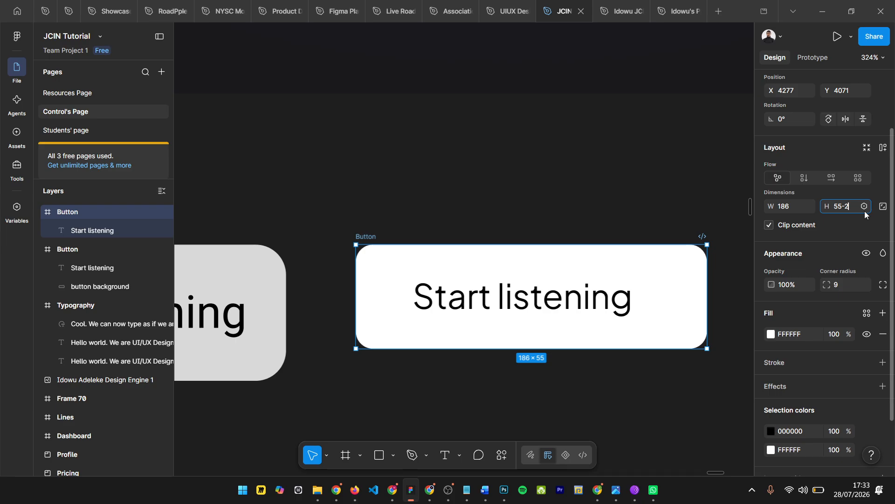
pyautogui.press('Return')
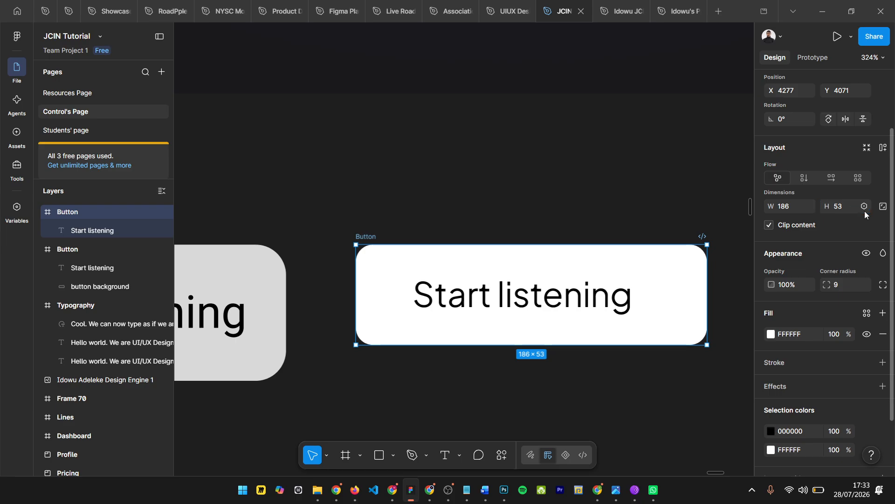
# Step: Reduce the white Button frame's width by 9 to 177
pyautogui.click(788, 206)
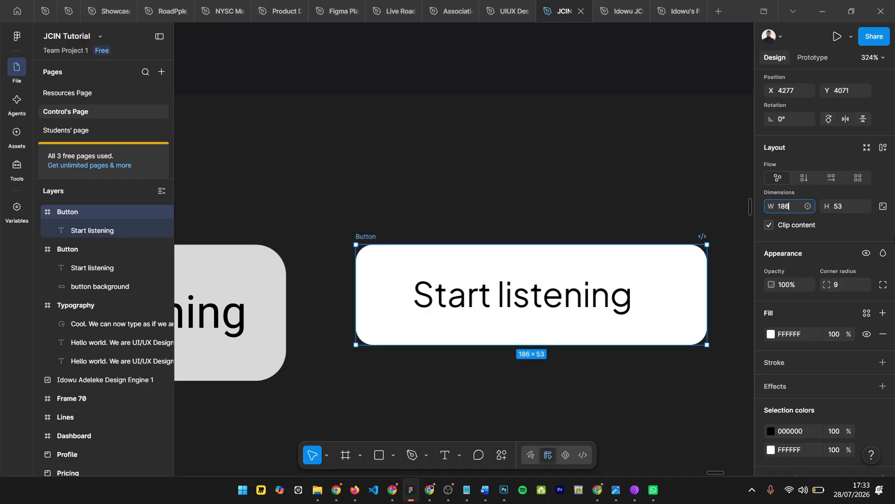
pyautogui.write('-9')
pyautogui.press('Return')
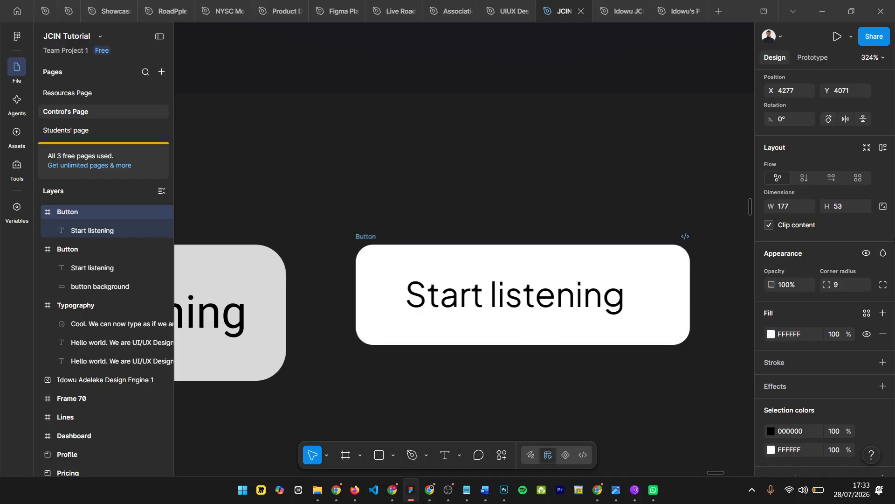
# Step: Center the "Start listening" text horizontally and vertically in the white Button frame and check its margins
pyautogui.click(556, 308)
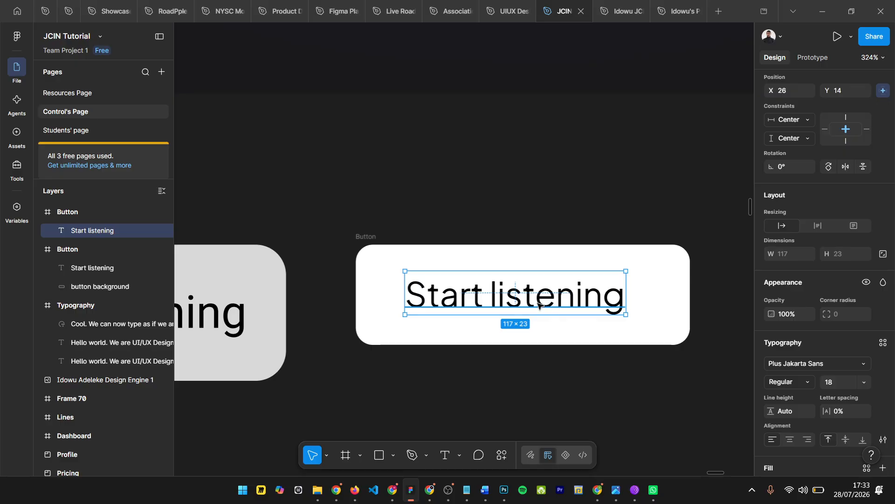
pyautogui.moveTo(447, 496)
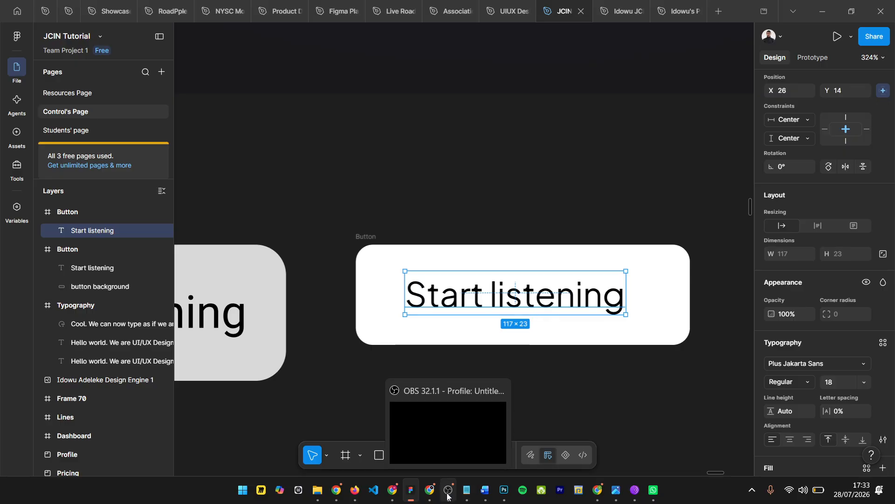
pyautogui.press('alt')
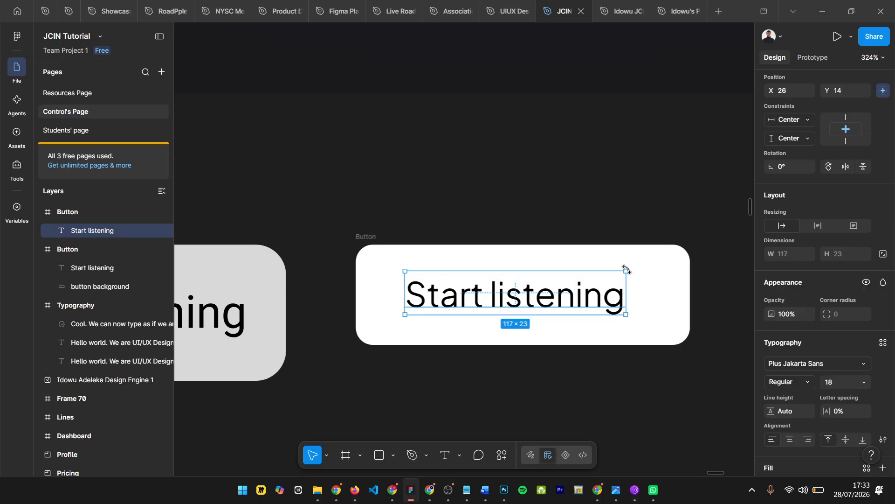
pyautogui.scroll(3, 840, 194)
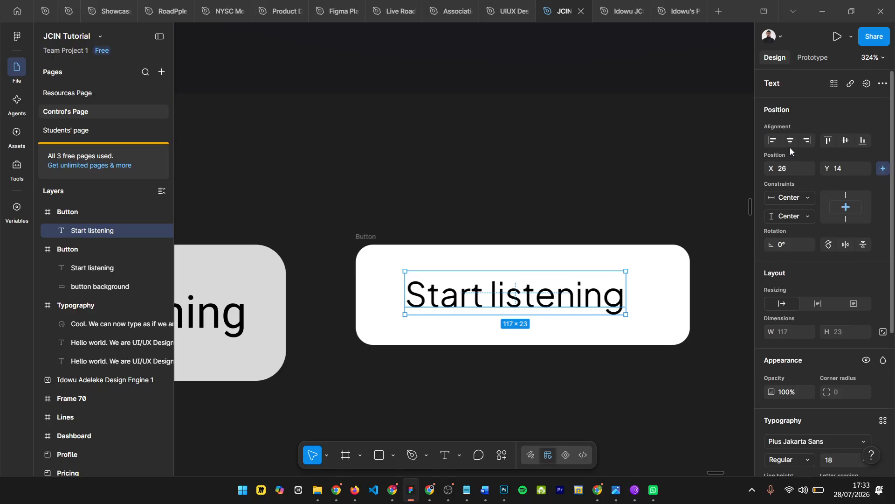
pyautogui.click(791, 141)
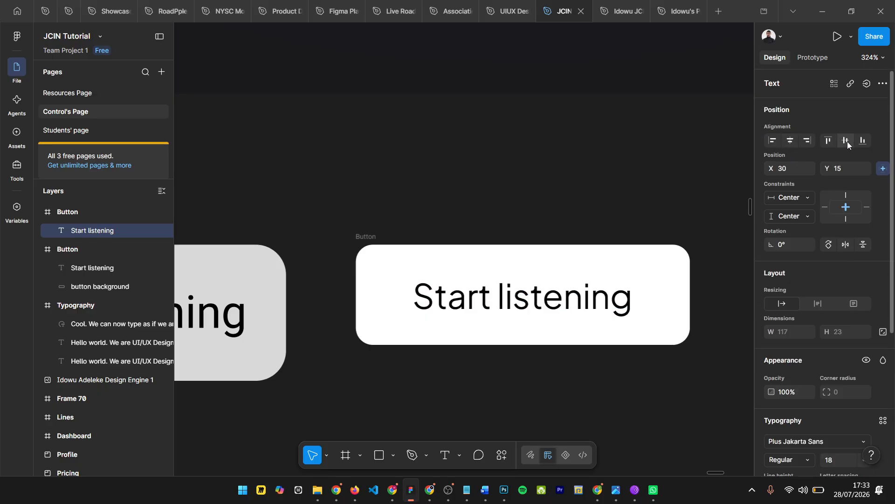
pyautogui.click(847, 141)
pyautogui.press('alt')
pyautogui.scroll(-5, 616, 253)
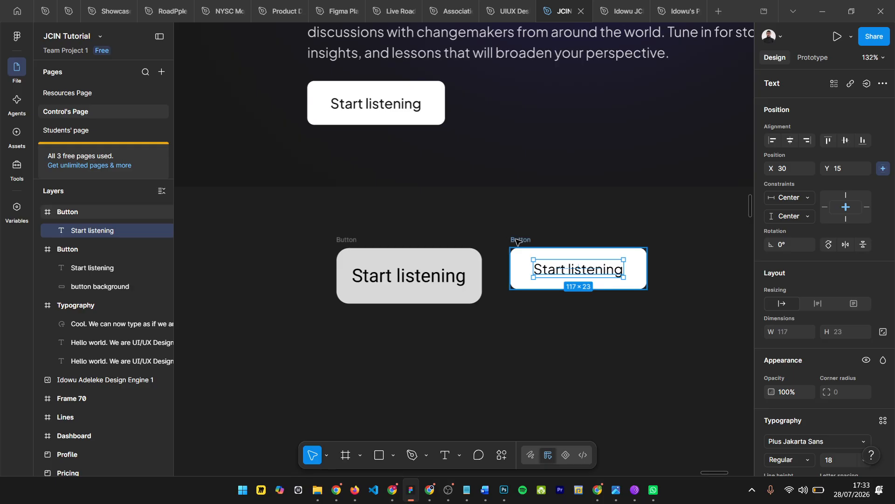
# Step: Move the white Button frame closer to the grey Button frame, to X 4269, Y 4080, and compare the layer structures of both
pyautogui.moveTo(513, 241); pyautogui.dragTo(519, 257)
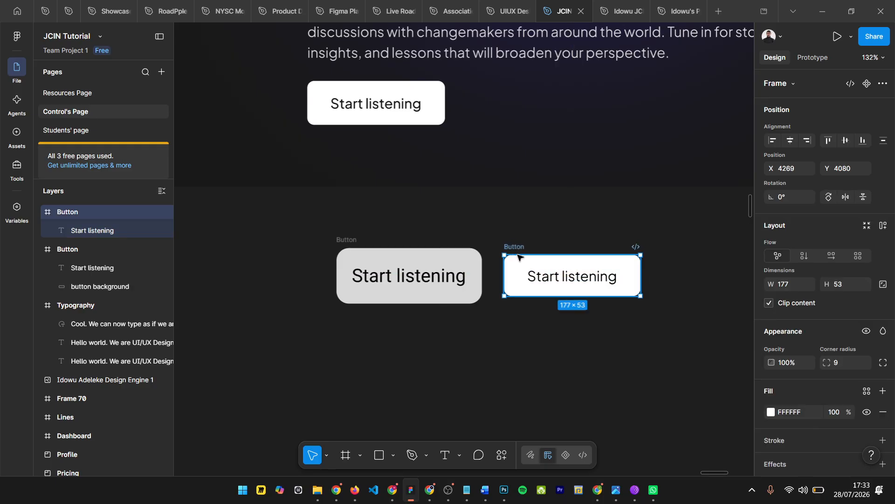
pyautogui.click(537, 276)
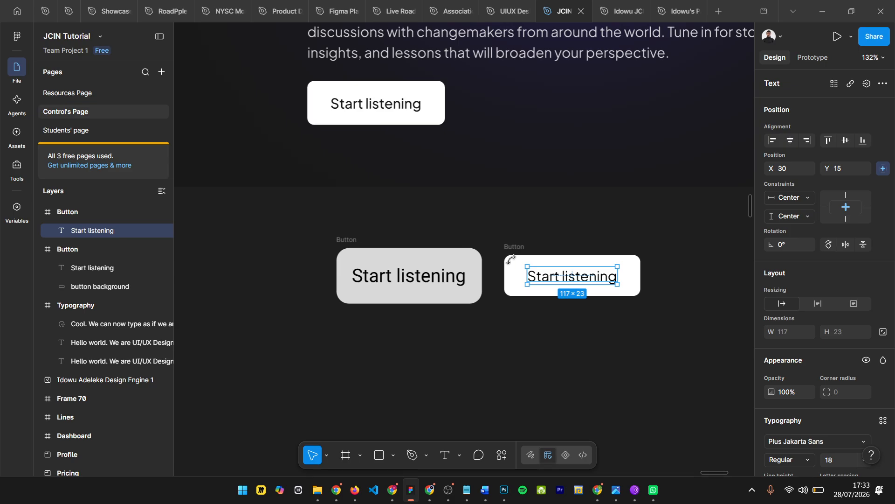
pyautogui.click(408, 279)
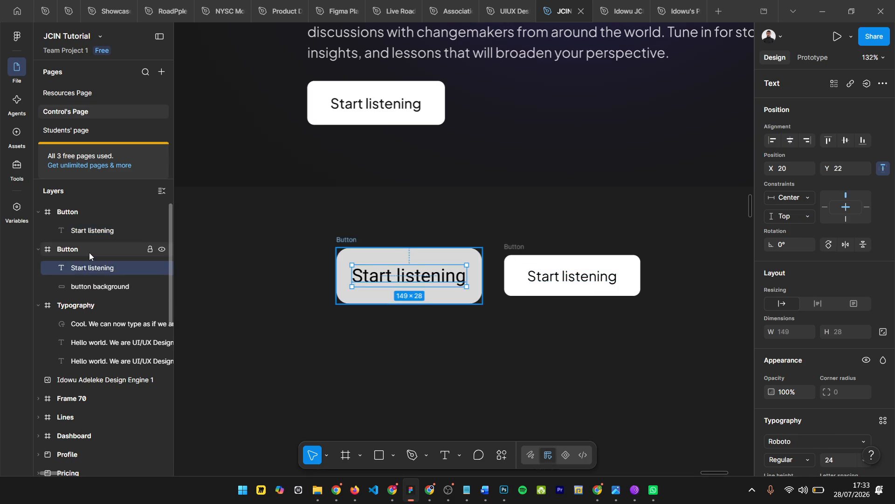
pyautogui.press('Escape')
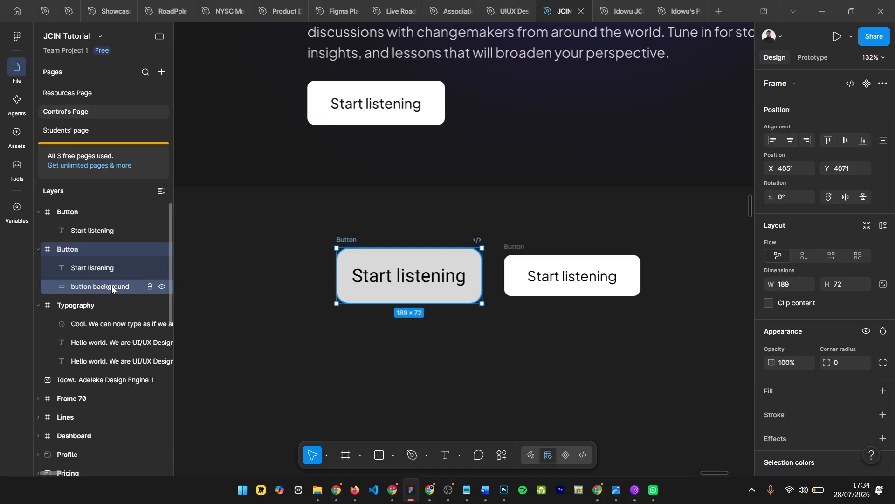
pyautogui.click(60, 213)
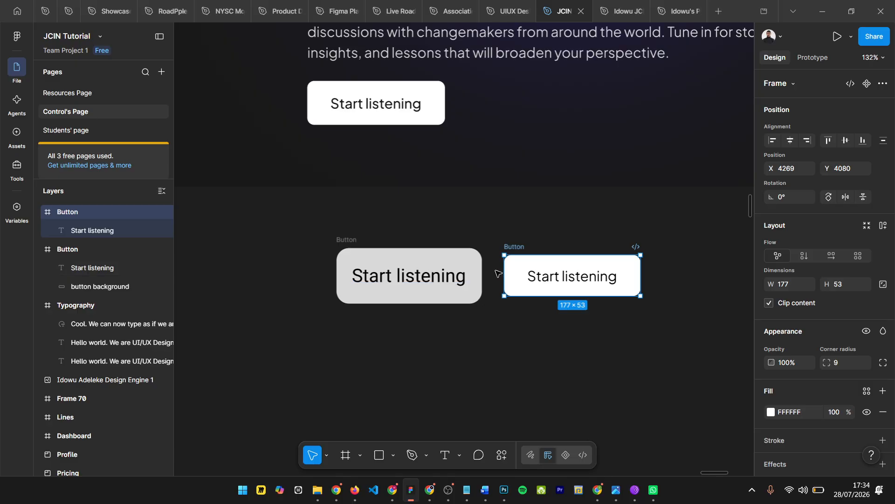
pyautogui.hscroll(2, 497, 273)
pyautogui.click(562, 319)
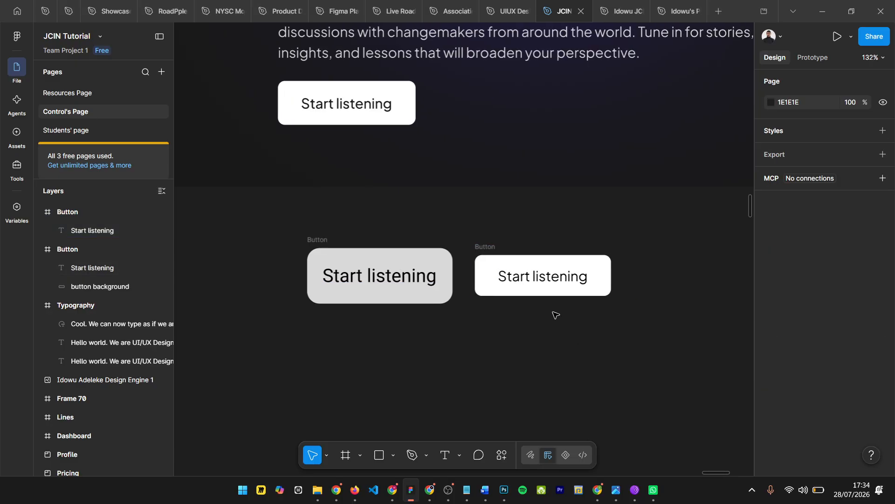
# Step: Add a new "Start listening" text on the empty canvas beside the white Button frame
pyautogui.hscroll(3, 614, 294)
pyautogui.press('t')
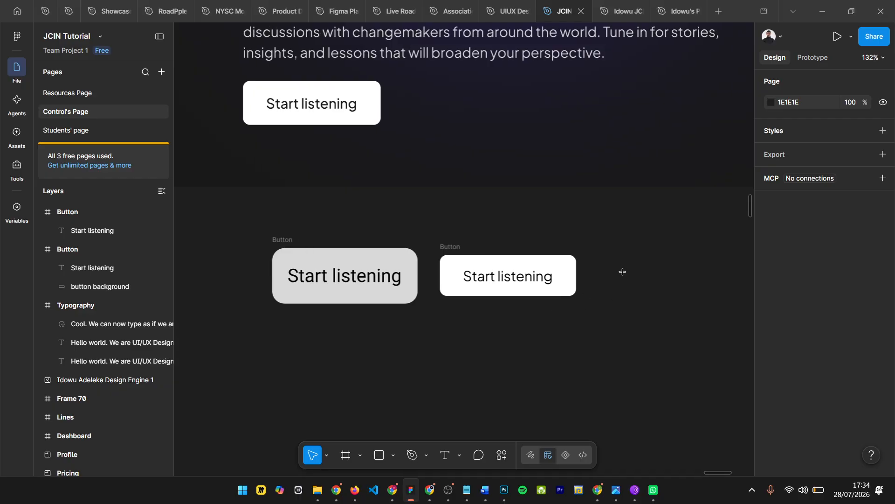
pyautogui.click(622, 273)
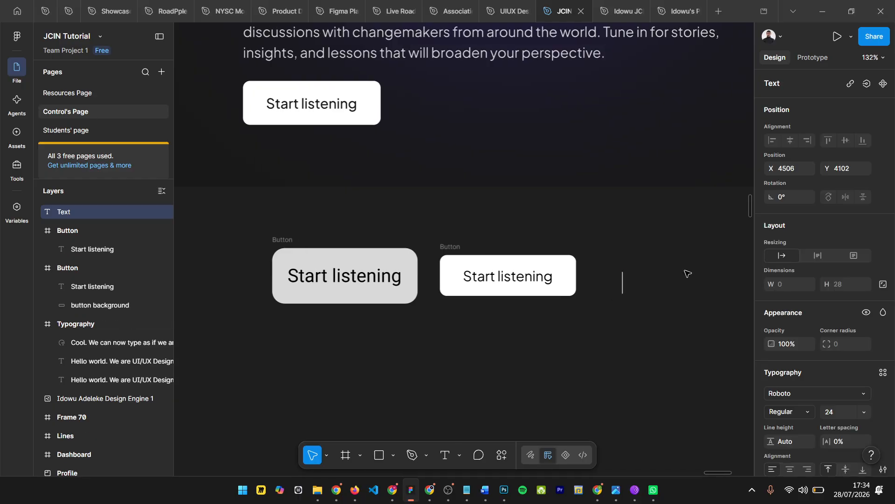
pyautogui.write('Start lis')
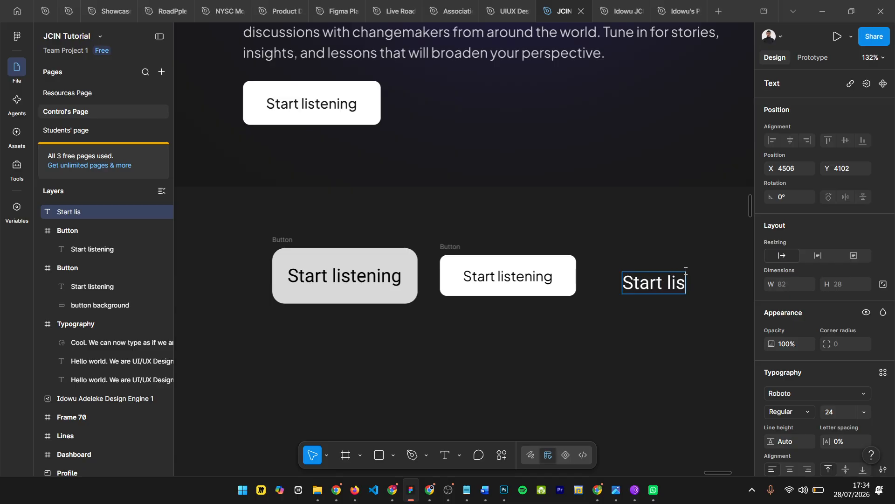
pyautogui.write('tening')
pyautogui.hscroll(3, 685, 271)
pyautogui.press('Escape')
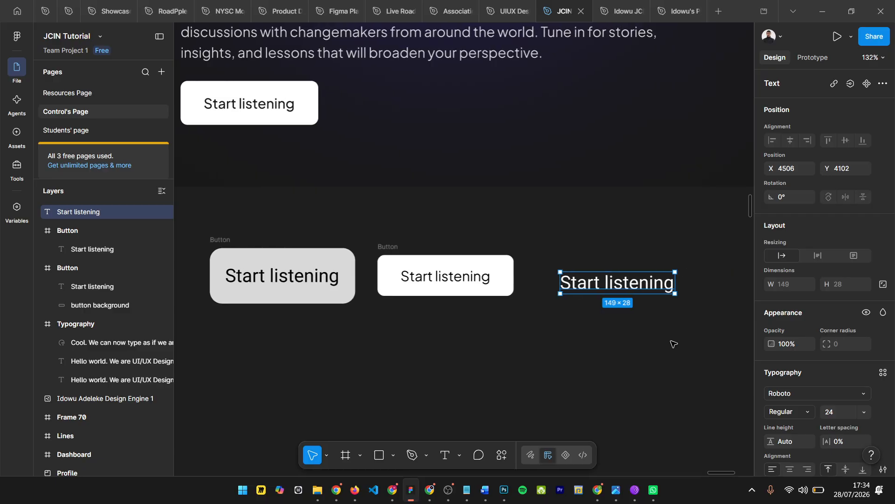
# Step: Change the new "Start listening" text's font to Plus Jakarta Sans
pyautogui.click(796, 395)
pyautogui.write('ol')
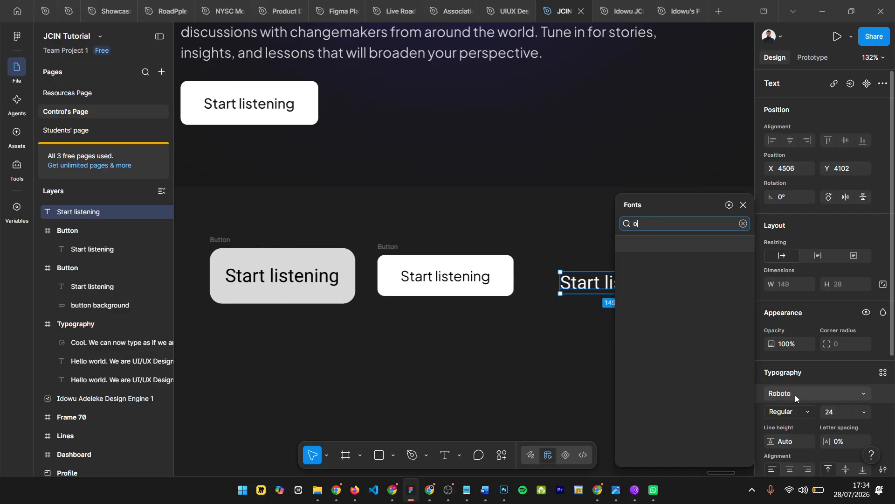
pyautogui.press('BackSpace')
pyautogui.press('BackSpace')
pyautogui.write('plus')
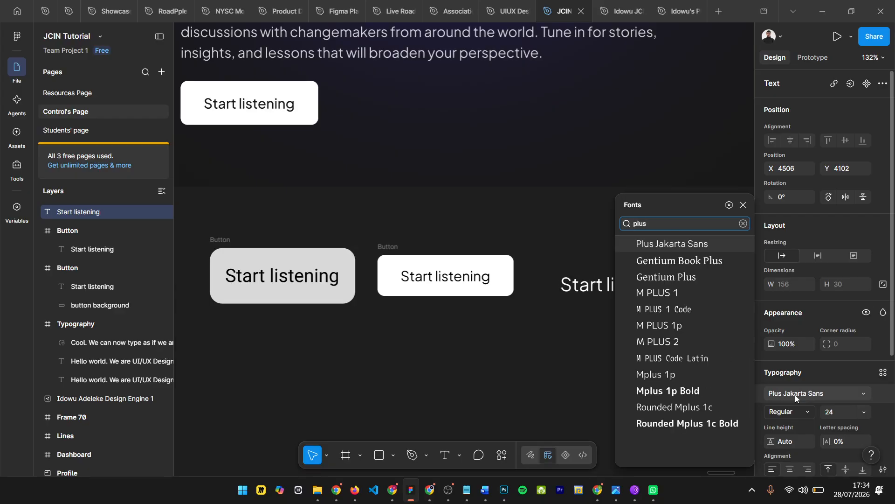
pyautogui.press('Return')
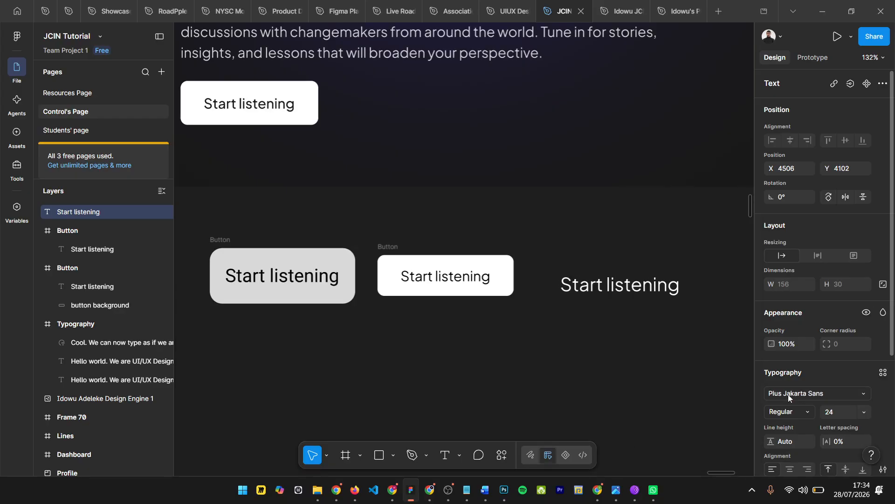
# Step: Set the new "Start listening" text's font size to 18
pyautogui.hscroll(2, 619, 318)
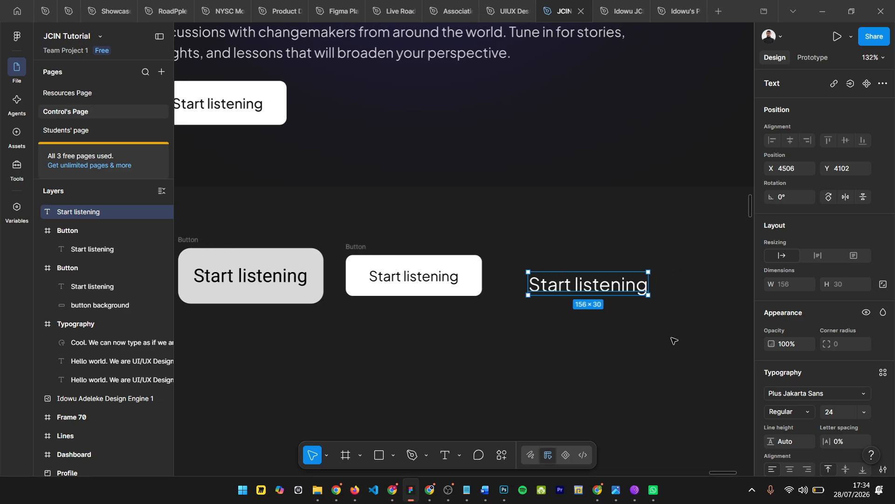
pyautogui.click(838, 410)
pyautogui.write('18')
pyautogui.press('Return')
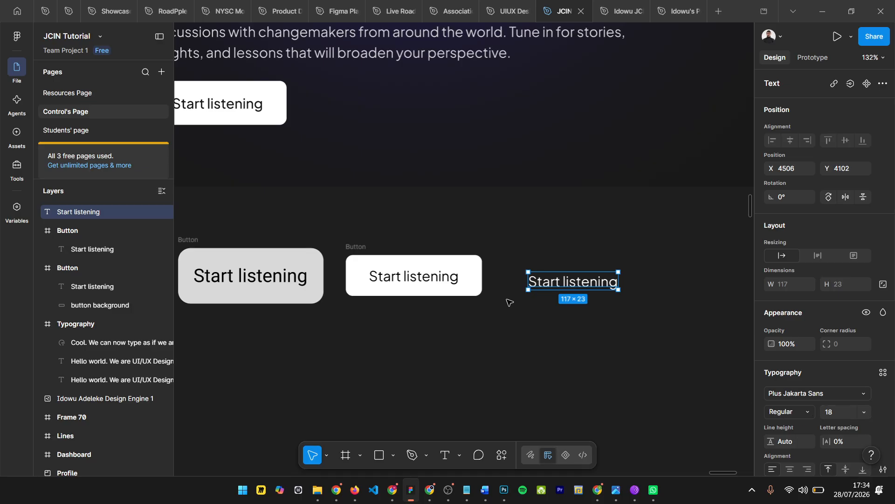
pyautogui.click(516, 334)
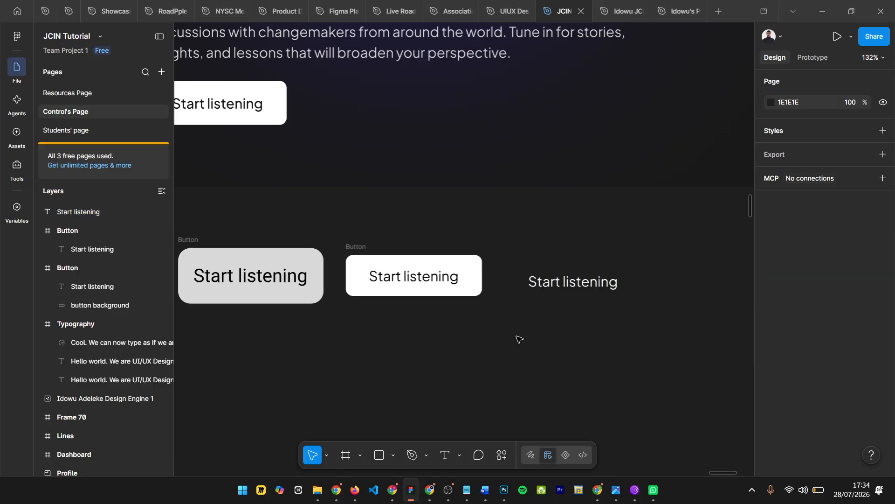
# Step: Wrap the new "Start listening" text in an auto layout frame
pyautogui.click(551, 282)
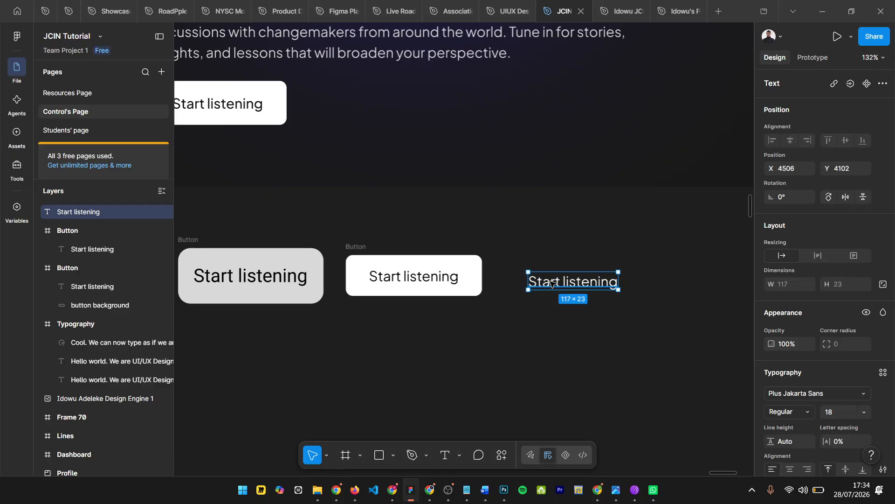
pyautogui.rightClick(550, 281)
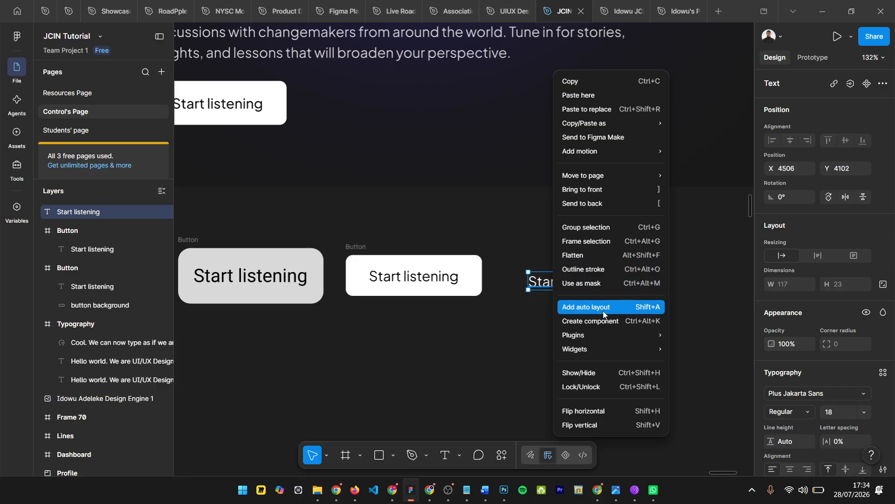
pyautogui.hotkey('shift', 'a')
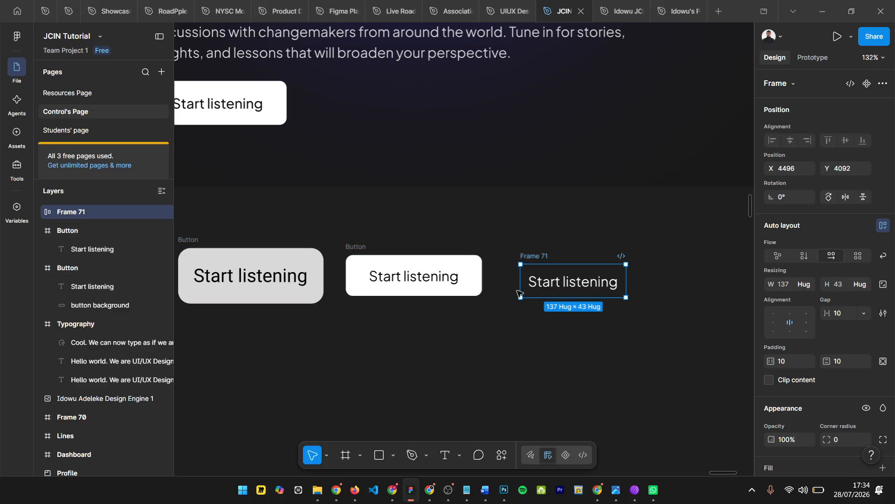
pyautogui.scroll(3, 532, 266)
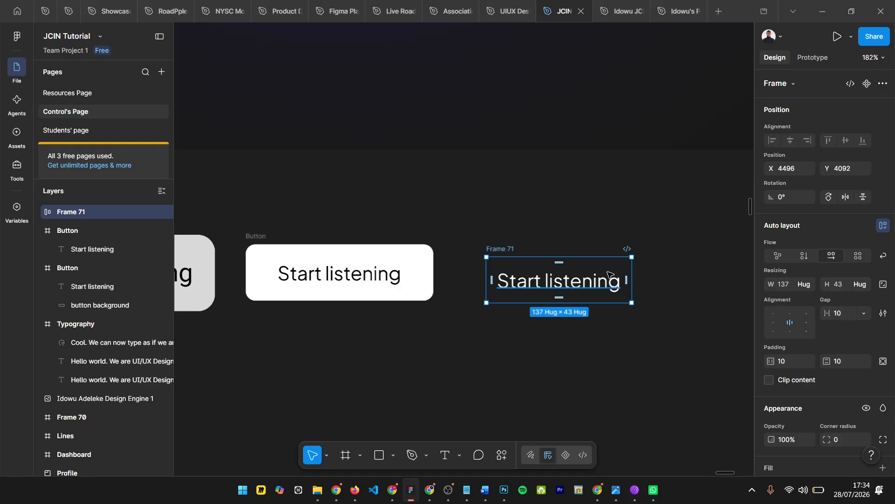
pyautogui.scroll(1, 532, 268)
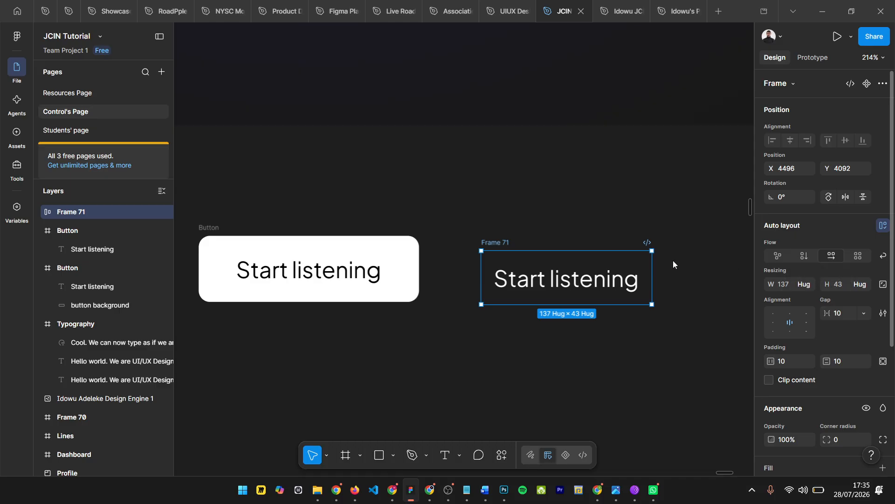
# Step: Try the vertical flow on the auto layout frame and return it to horizontal flow
pyautogui.click(805, 257)
pyautogui.click(825, 257)
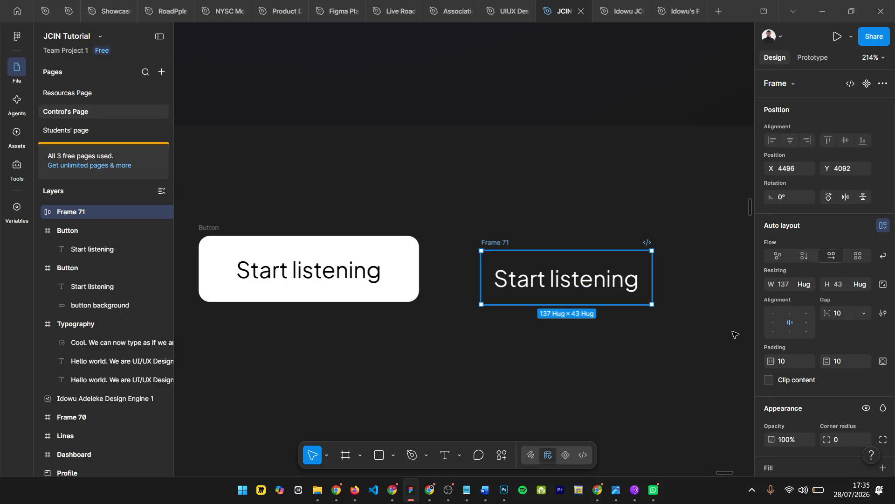
pyautogui.click(807, 257)
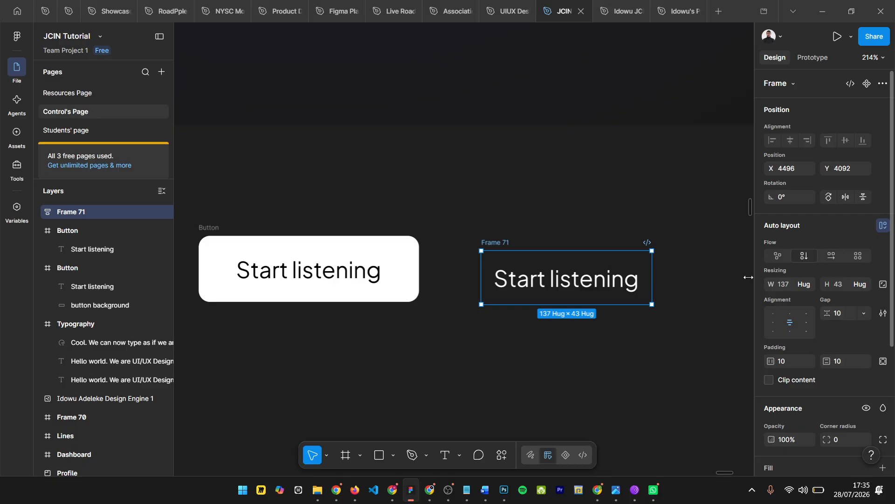
pyautogui.click(829, 258)
# Step: Set the auto layout frame's horizontal padding to 30 and its vertical padding to 15
pyautogui.click(787, 359)
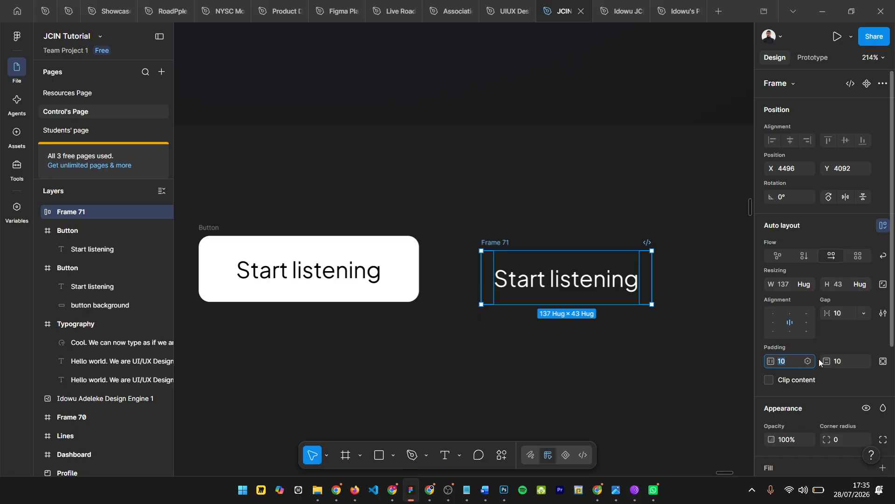
pyautogui.press('Return')
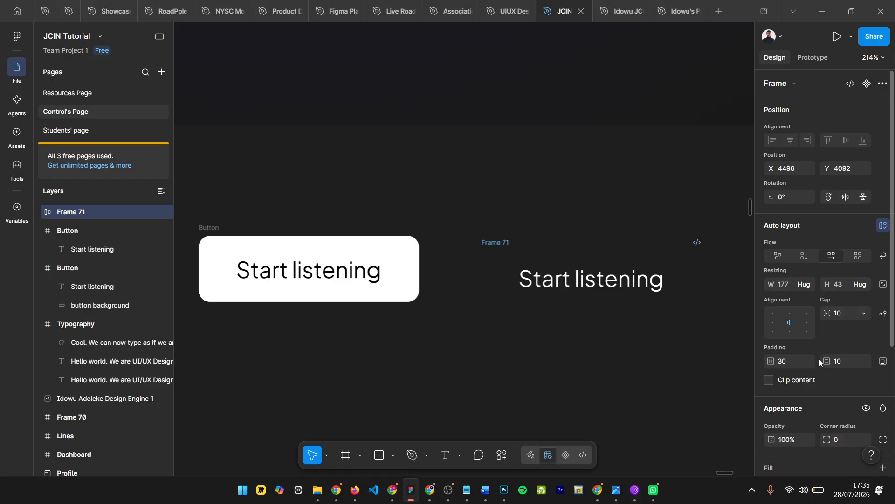
pyautogui.click(841, 361)
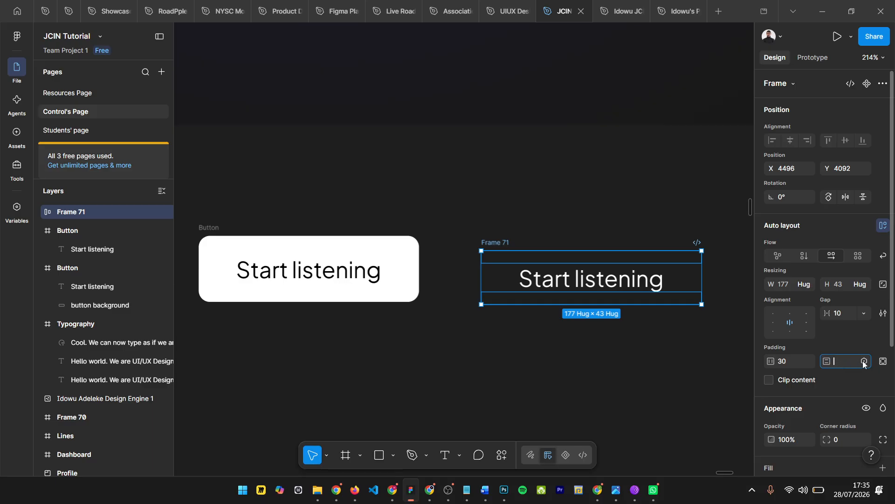
pyautogui.press('Return')
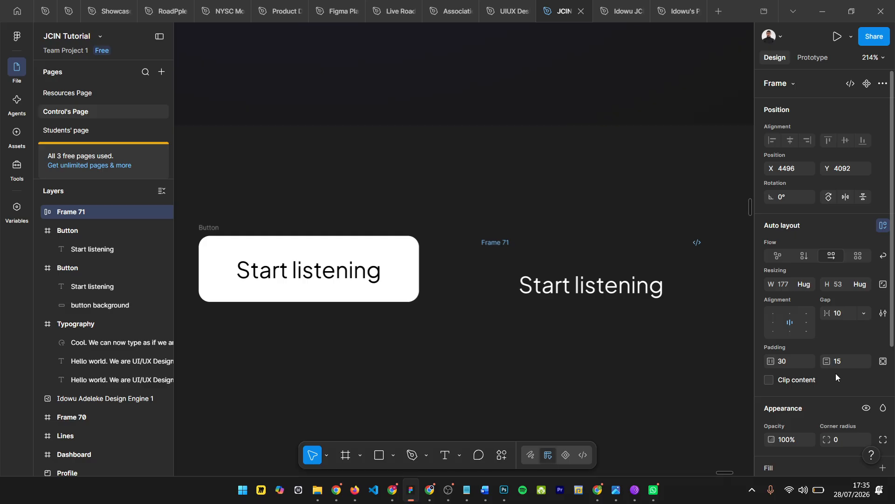
# Step: Add a white FFFFFF fill to the auto layout frame
pyautogui.scroll(-2, 836, 377)
pyautogui.click(884, 390)
pyautogui.click(771, 411)
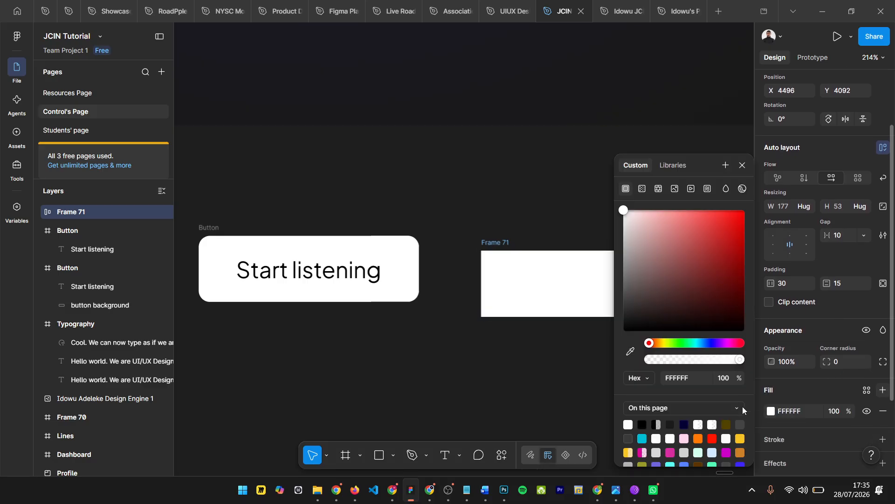
pyautogui.click(744, 166)
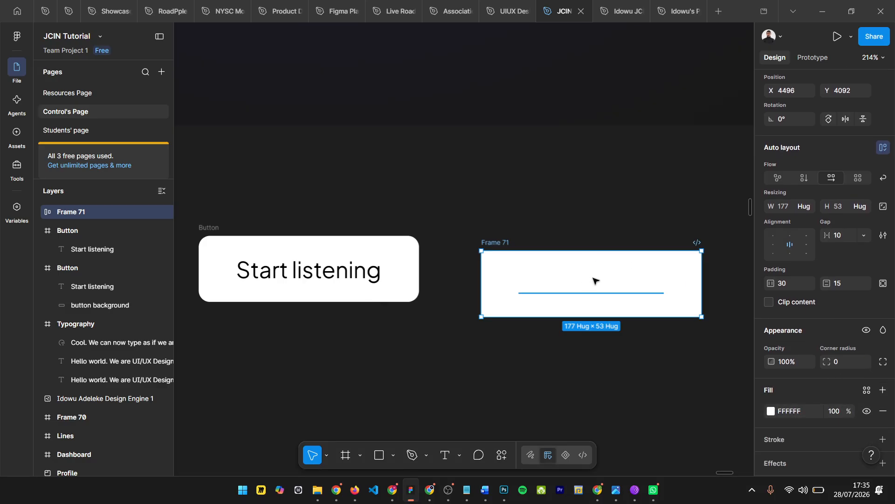
# Step: Set the fill of the "Start listening" text inside the auto layout frame to black 000000 at 100% opacity
pyautogui.doubleClick(568, 285)
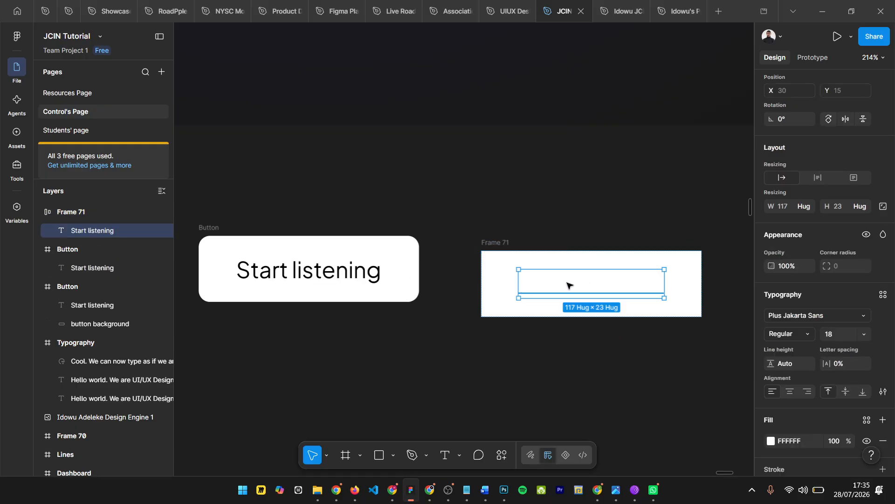
pyautogui.click(586, 212)
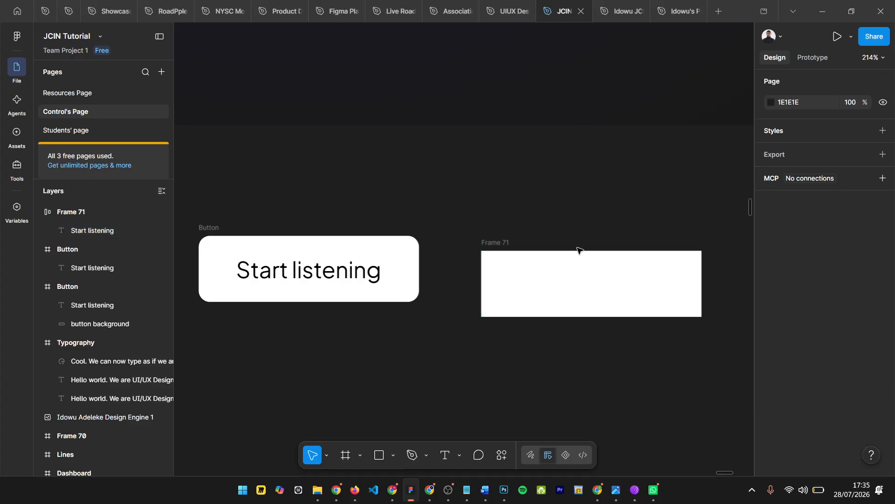
pyautogui.click(571, 279)
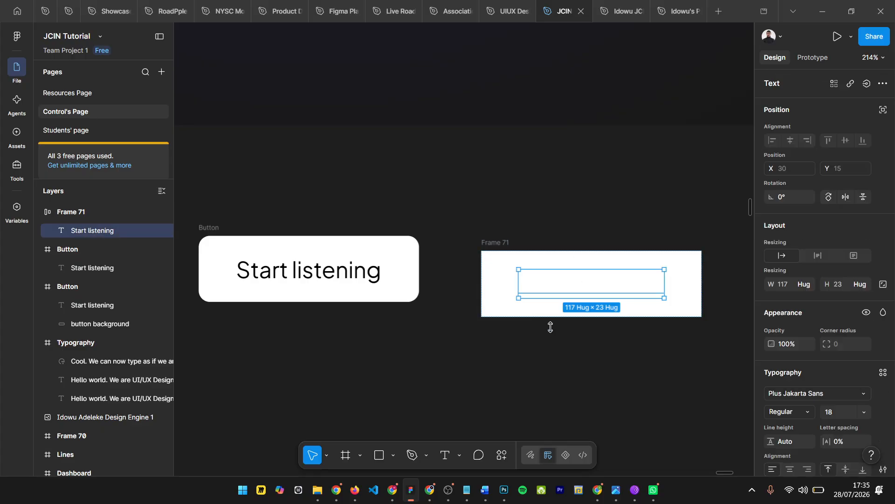
pyautogui.scroll(-2, 771, 400)
pyautogui.click(789, 442)
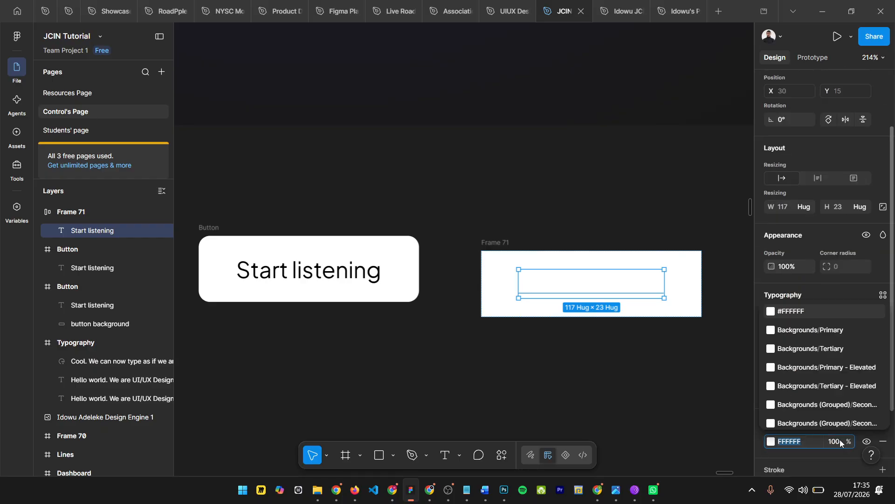
pyautogui.write('0000')
pyautogui.press('Return')
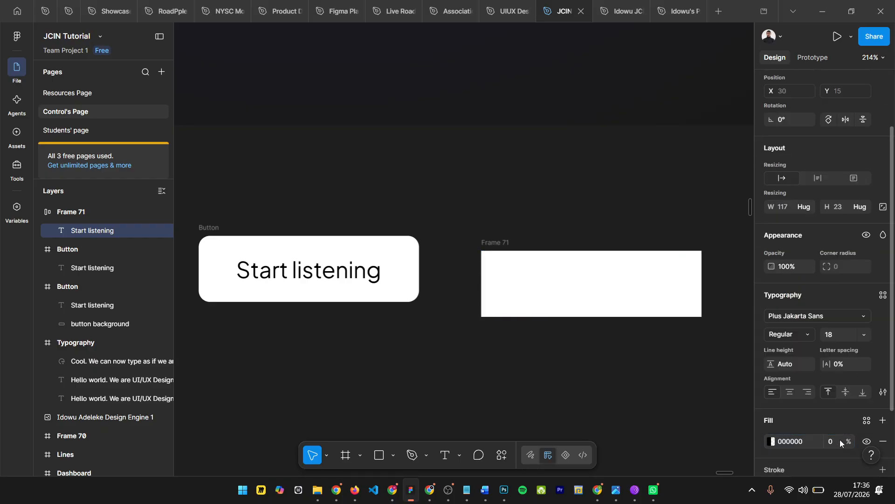
pyautogui.scroll(-2, 793, 439)
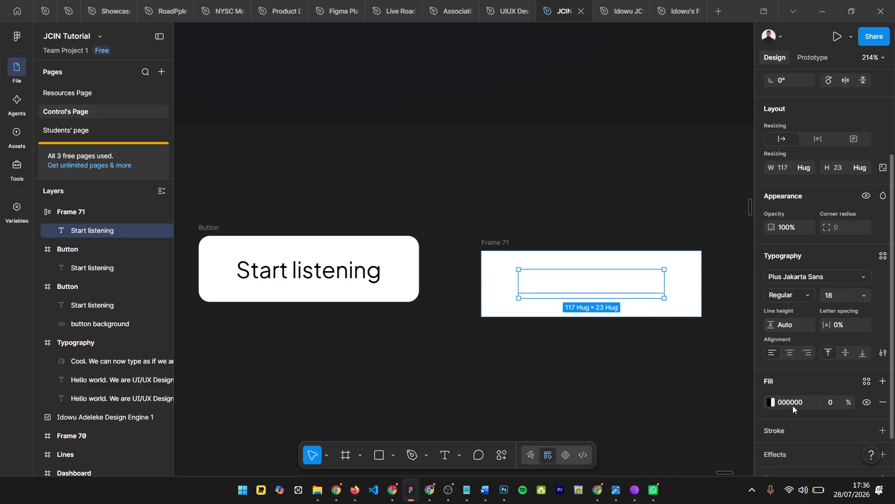
pyautogui.click(833, 404)
pyautogui.press('Return')
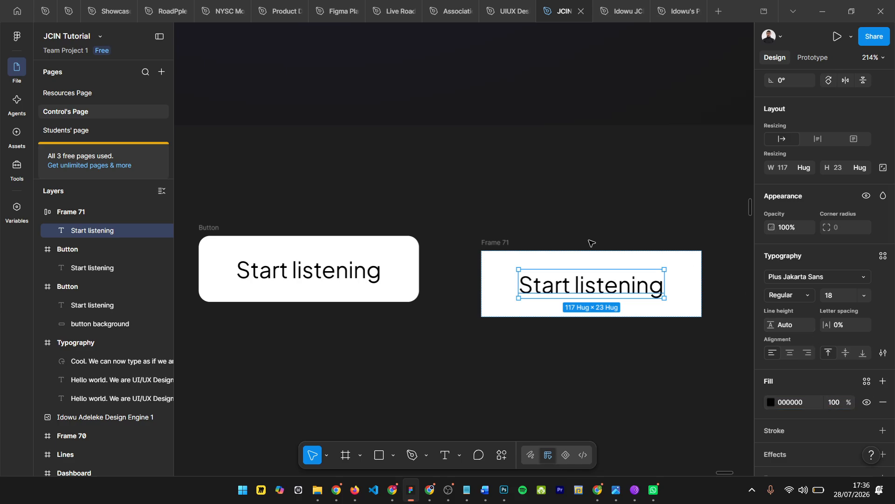
# Step: Give the auto layout frame a corner radius of 9 and rename it "Auto layout button"
pyautogui.click(488, 241)
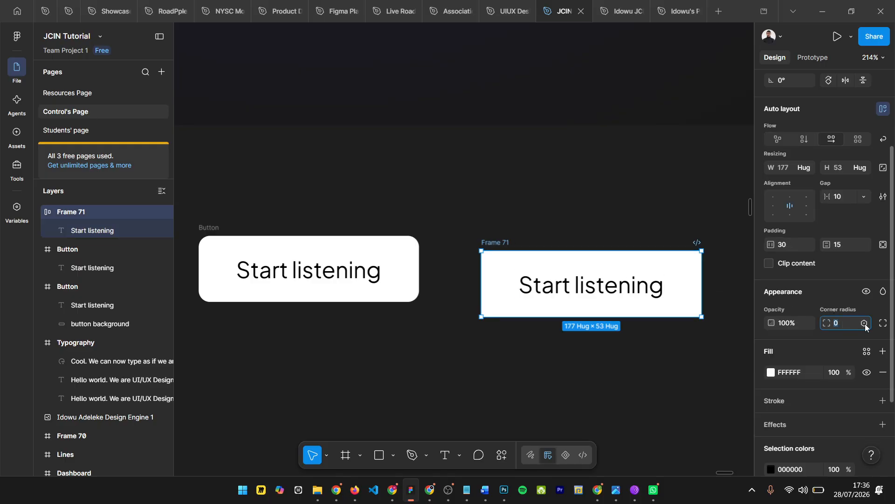
pyautogui.write('9')
pyautogui.press('Return')
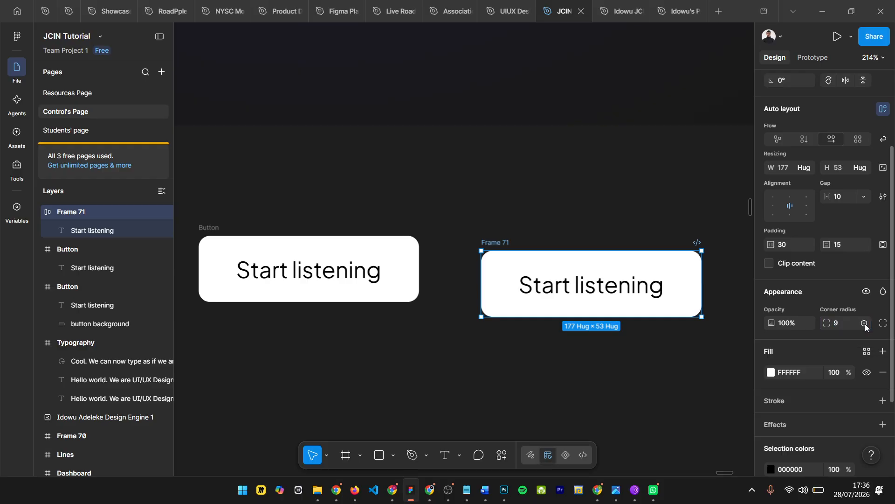
pyautogui.doubleClick(70, 211)
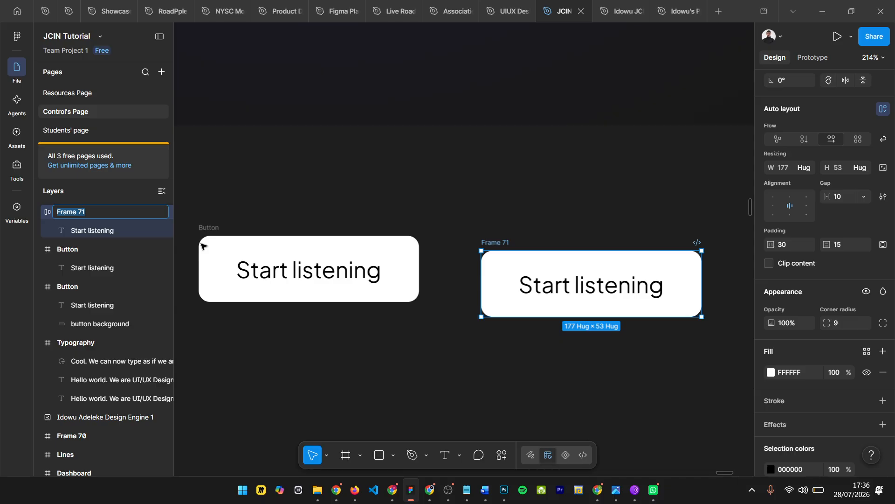
pyautogui.write('Auto layout button')
pyautogui.press('Return')
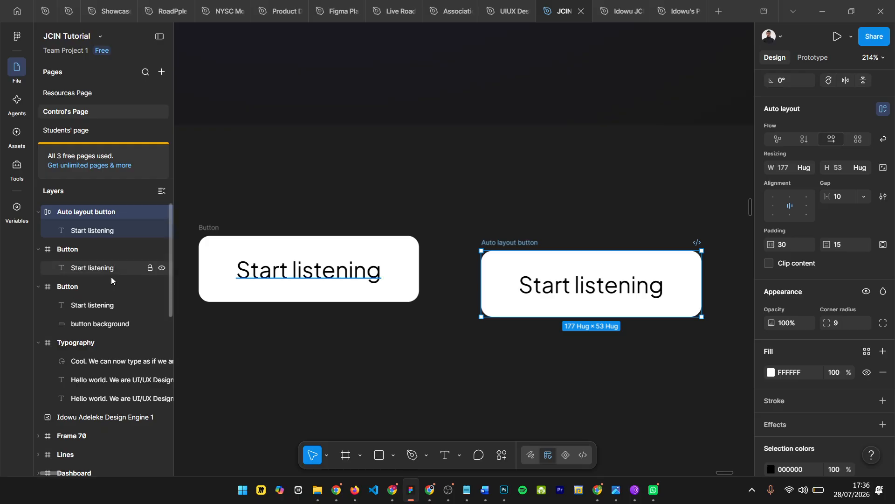
# Step: Move the auto layout button closer to the white manually sized button, lining the two up in a row
pyautogui.scroll(-3, 546, 245)
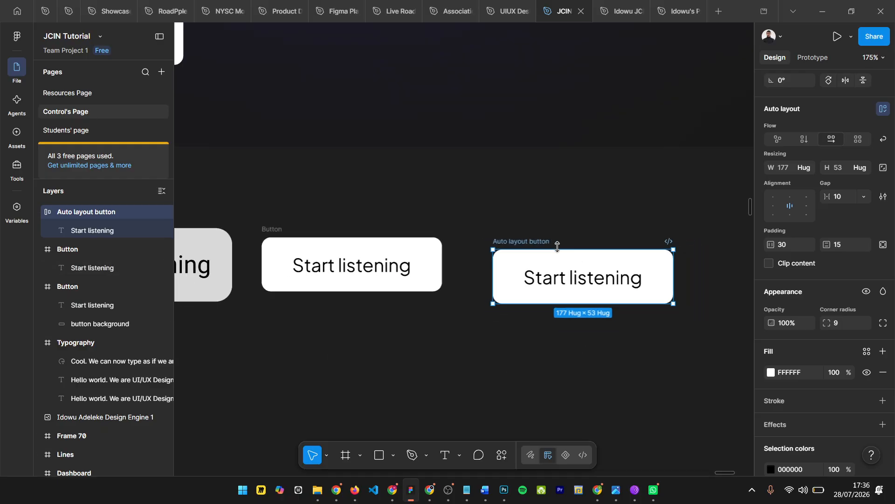
pyautogui.scroll(-4, 546, 245)
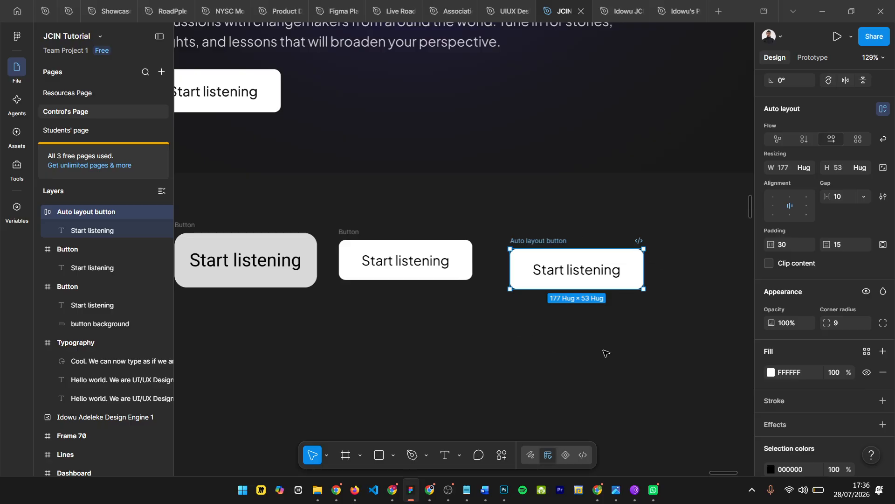
pyautogui.scroll(1, 679, 240)
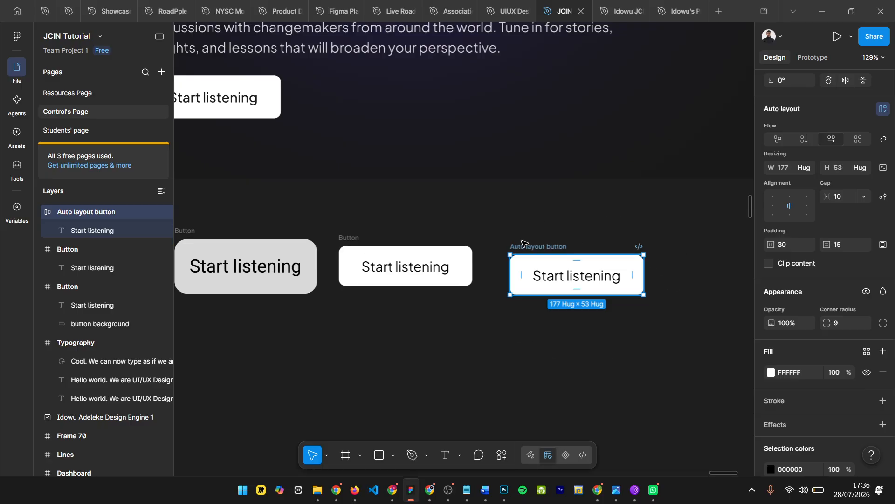
pyautogui.moveTo(526, 248); pyautogui.dragTo(515, 238)
pyautogui.scroll(-3, 595, 235)
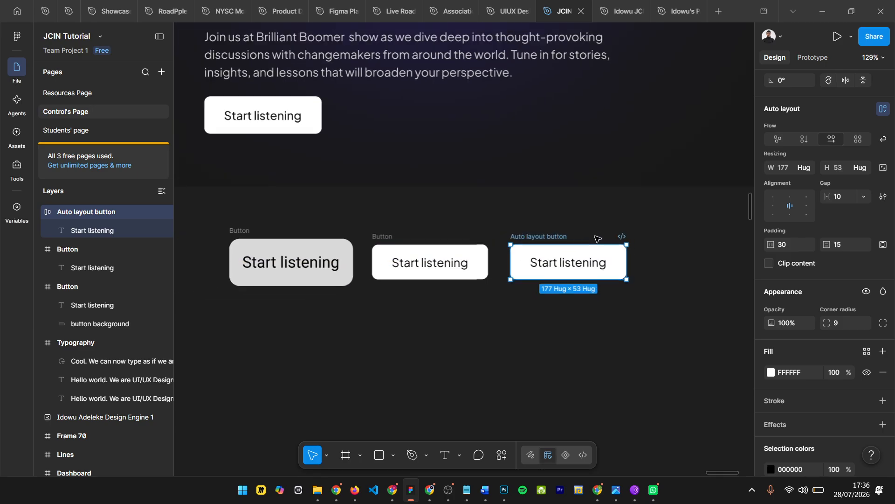
pyautogui.scroll(3, 535, 242)
pyautogui.scroll(-2, 537, 245)
pyautogui.scroll(-2, 537, 245)
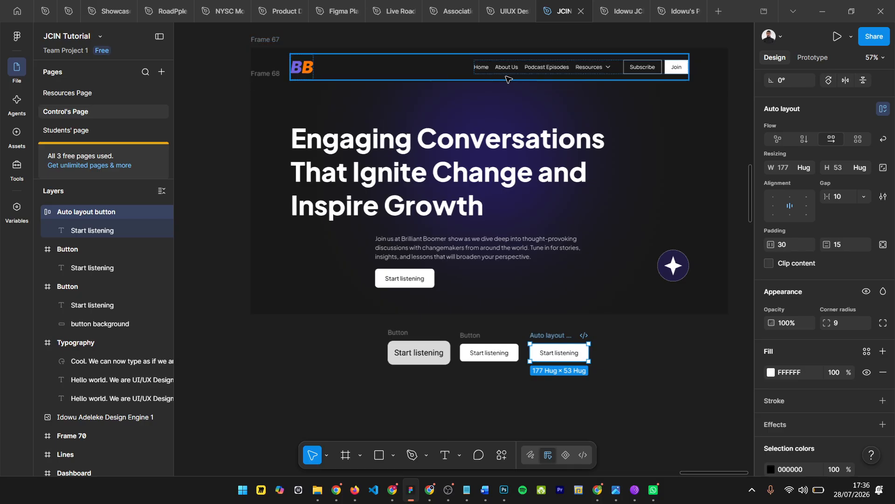
pyautogui.scroll(2, 571, 68)
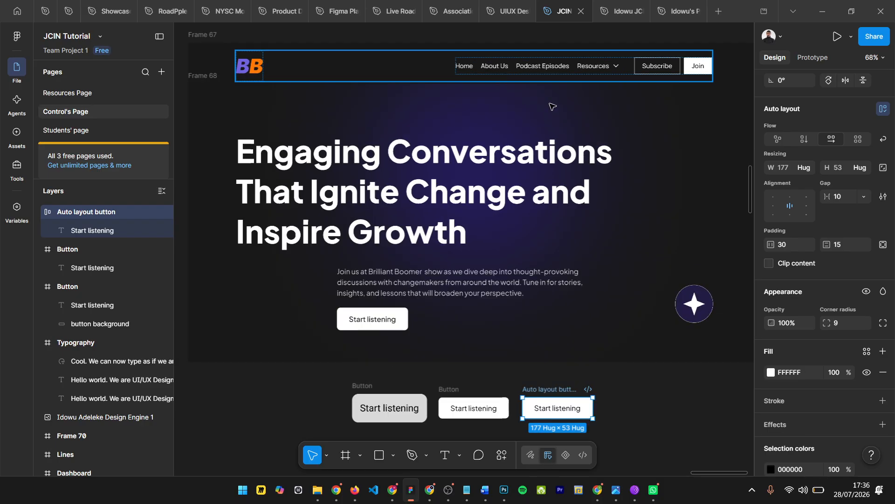
pyautogui.scroll(-2, 566, 116)
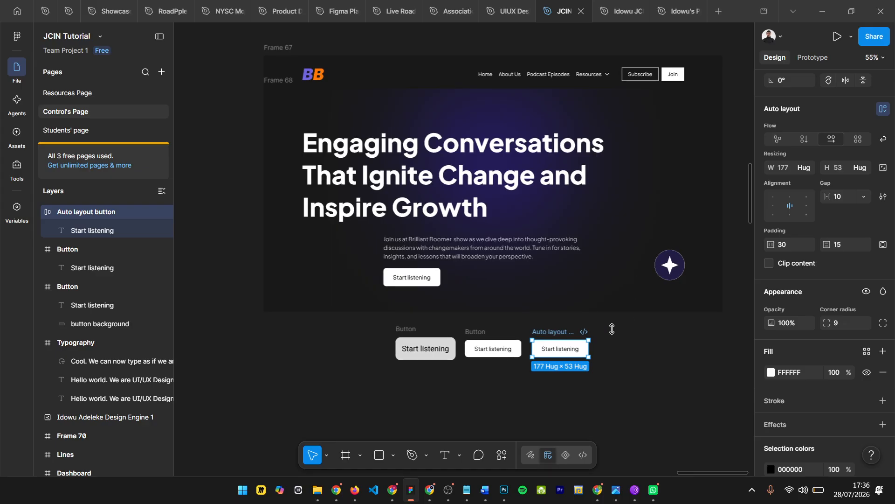